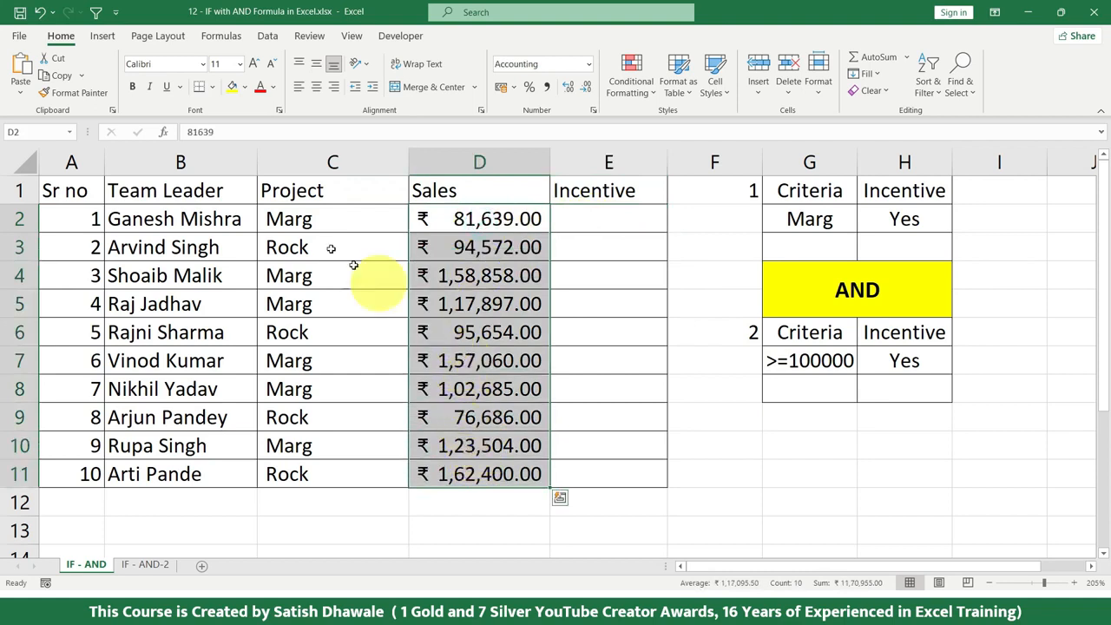
Examine the Project and Sales columns row by row against the two criteria joined by AND, Marg and >=100000.
{"action": "left_click_drag", "start_coordinate": [322, 189], "coordinate": [365, 464]}
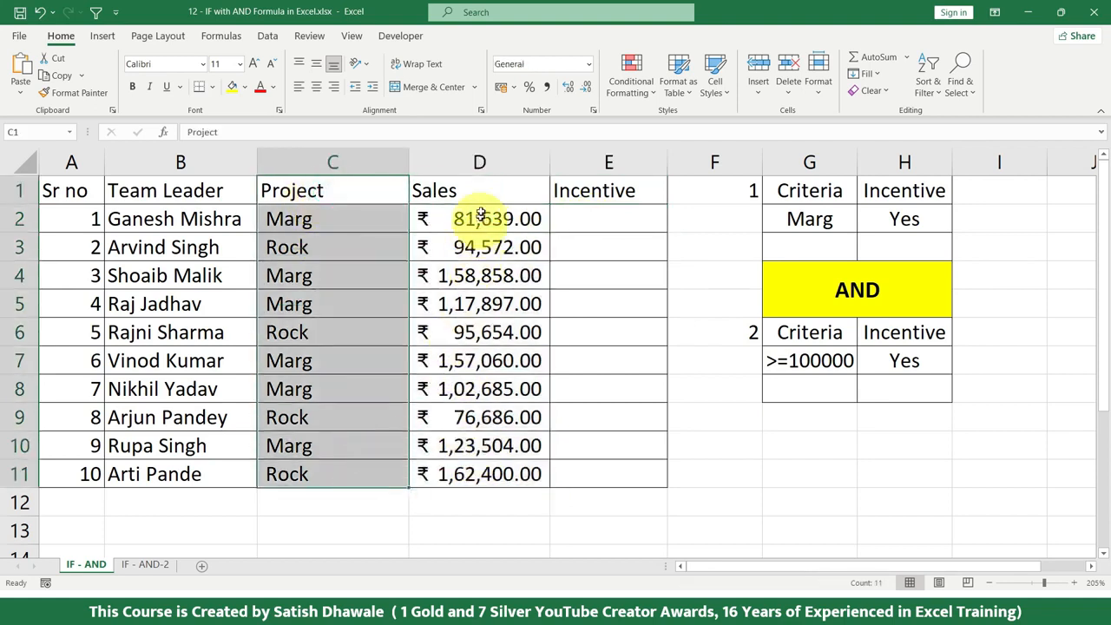
{"action": "left_click_drag", "start_coordinate": [477, 190], "coordinate": [375, 473]}
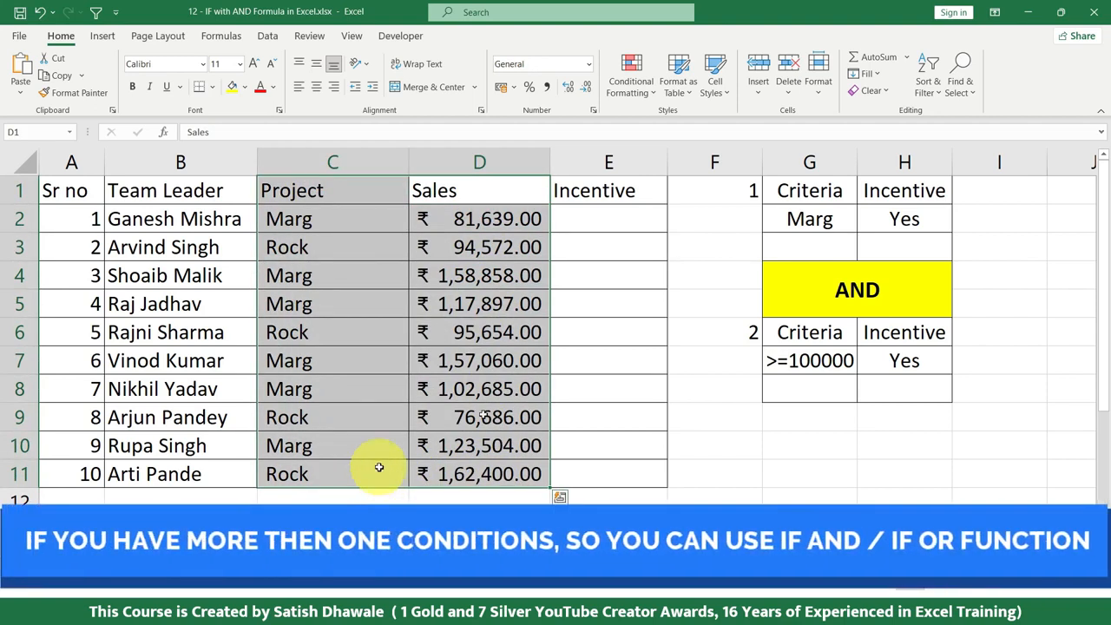
{"action": "left_click", "coordinate": [837, 285]}
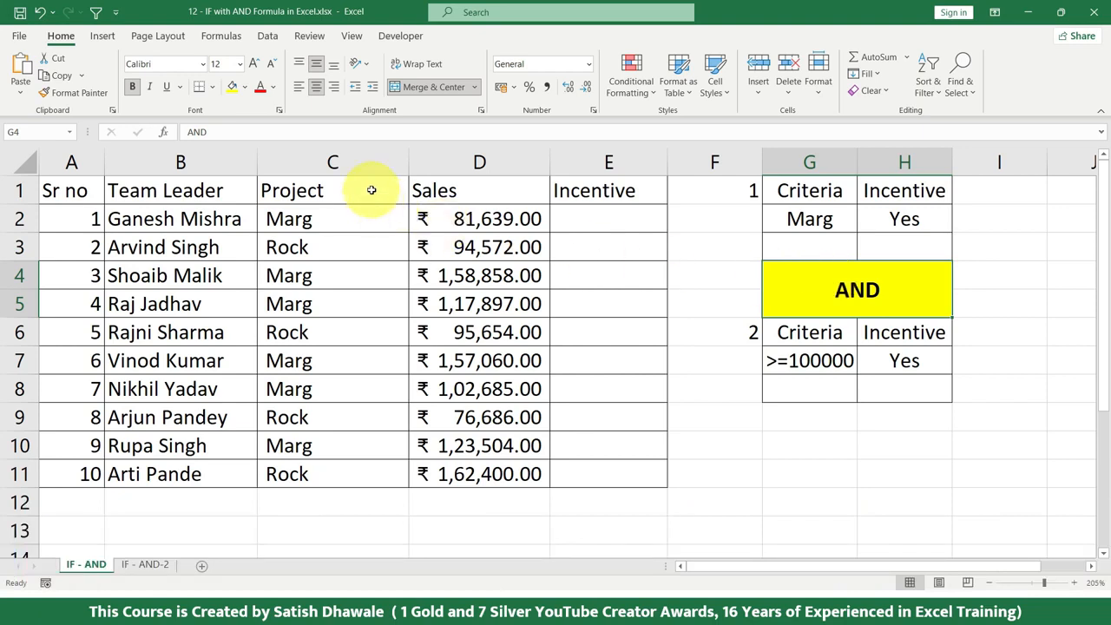
{"action": "left_click_drag", "start_coordinate": [371, 190], "coordinate": [372, 470]}
{"action": "left_click_drag", "start_coordinate": [509, 190], "coordinate": [484, 470]}
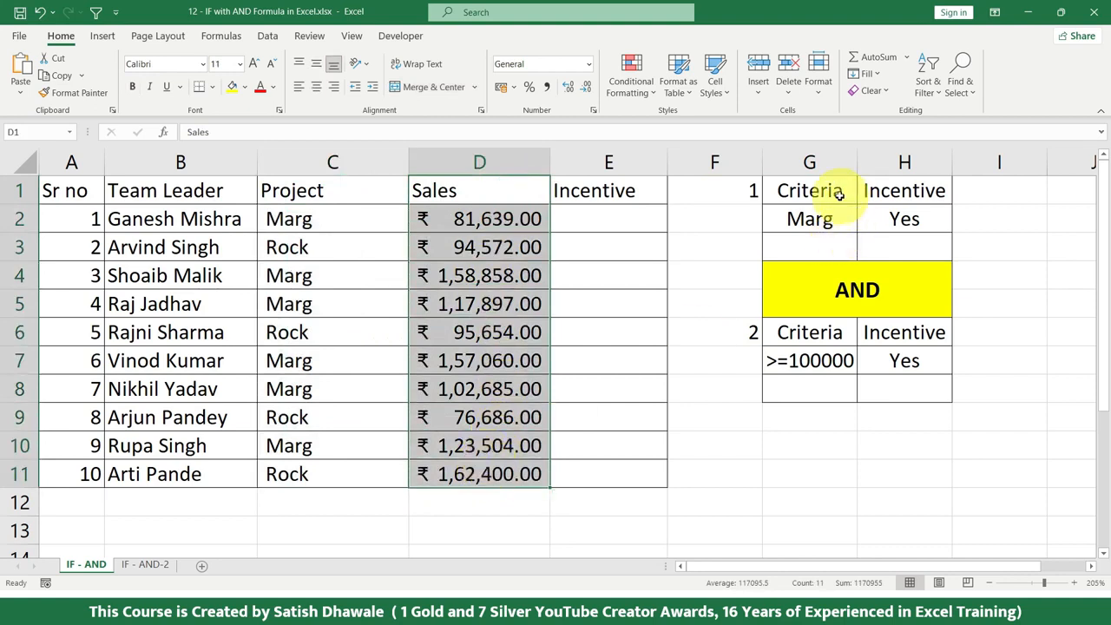
{"action": "left_click_drag", "start_coordinate": [842, 194], "coordinate": [830, 219]}
{"action": "left_click_drag", "start_coordinate": [739, 189], "coordinate": [890, 225]}
{"action": "left_click_drag", "start_coordinate": [338, 191], "coordinate": [334, 473]}
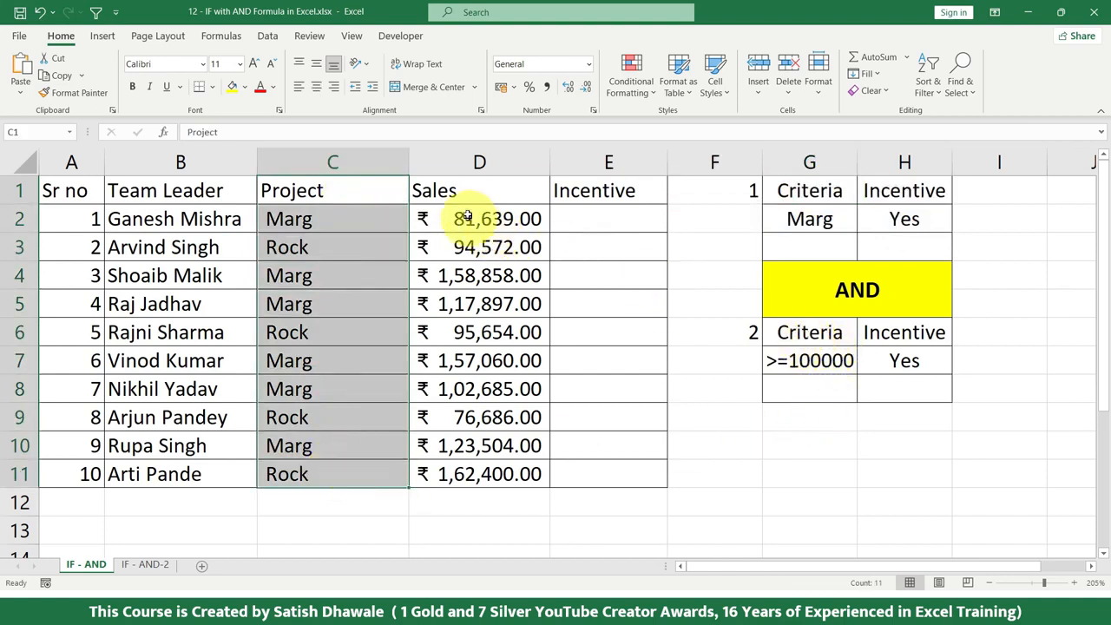
{"action": "left_click_drag", "start_coordinate": [344, 224], "coordinate": [486, 221]}
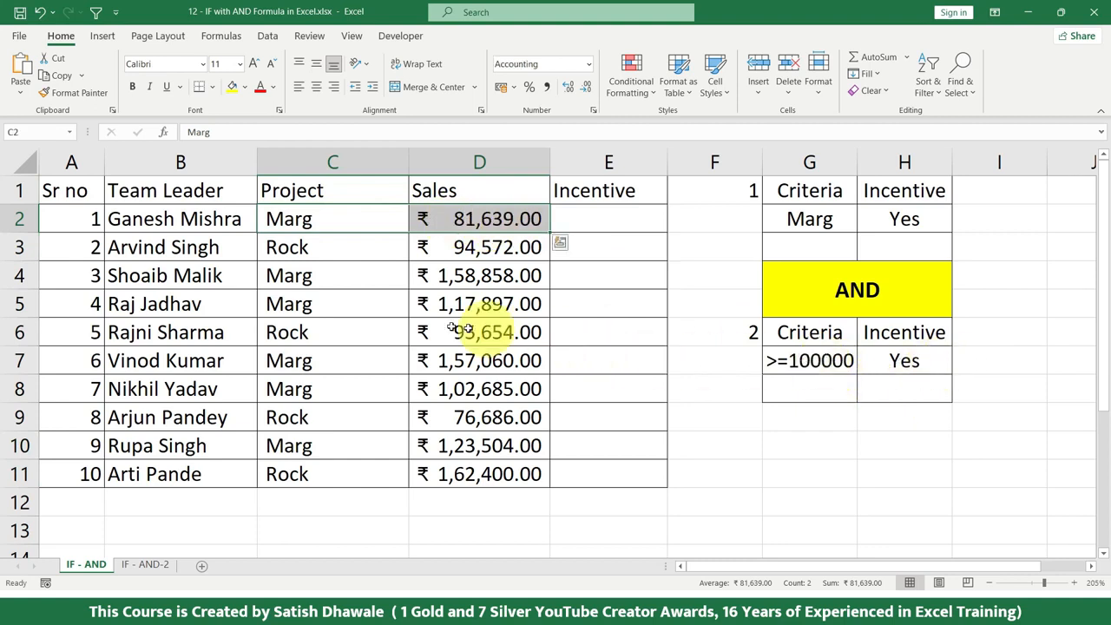
{"action": "left_click_drag", "start_coordinate": [315, 220], "coordinate": [502, 219]}
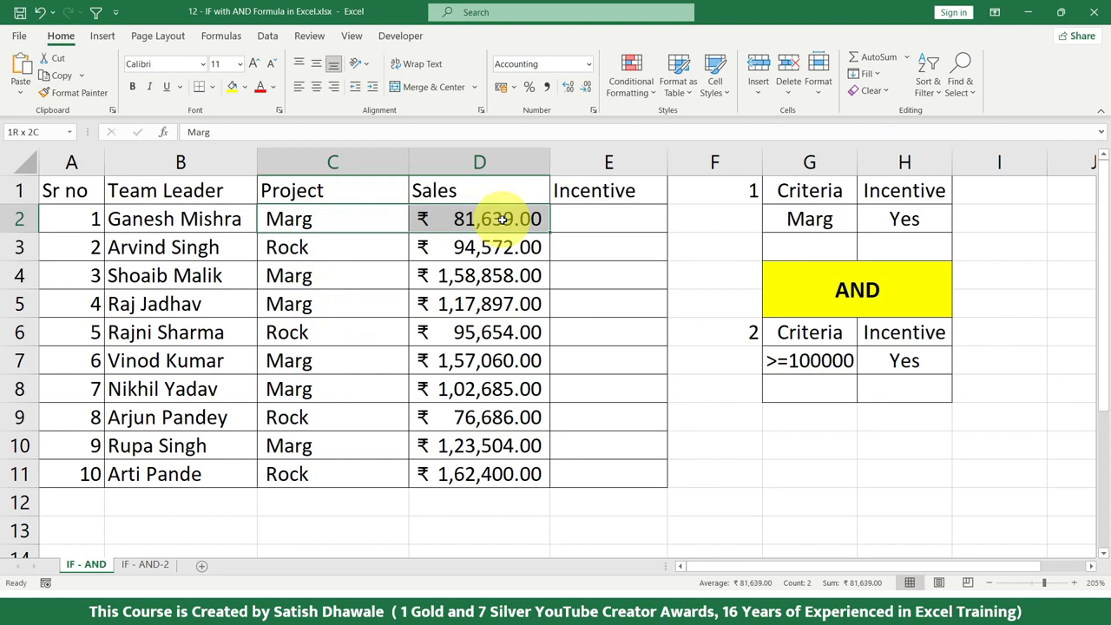
{"action": "left_click", "coordinate": [622, 219]}
{"action": "left_click_drag", "start_coordinate": [308, 278], "coordinate": [471, 277]}
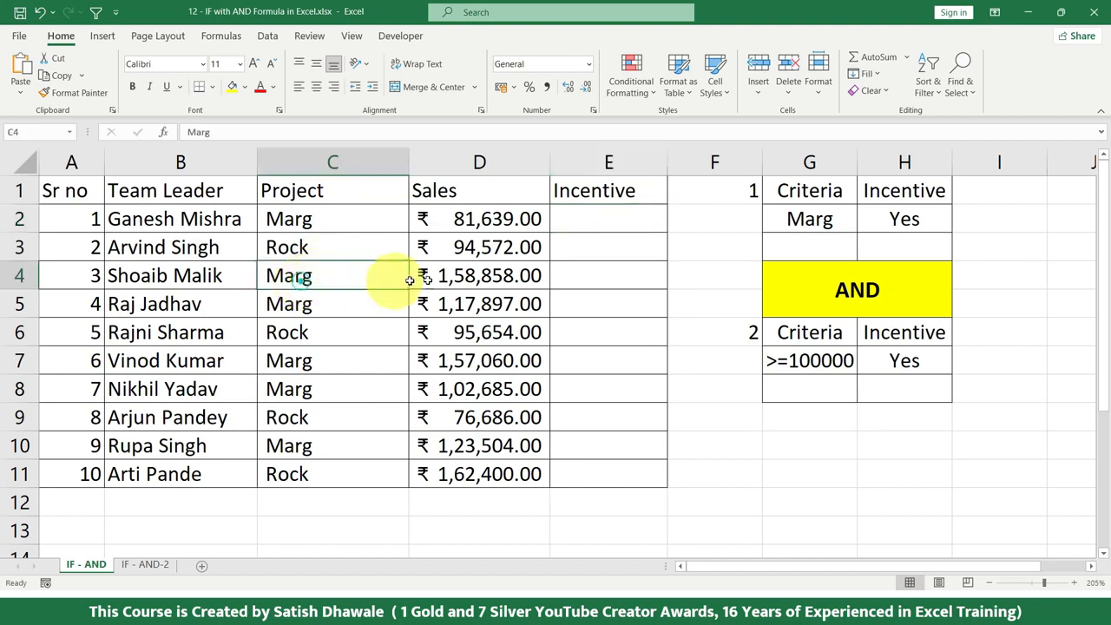
Bold the Project and Sales cells of the rows meeting both criteria: C4:D5, C7:D8 and C10:D10.
{"action": "left_click_drag", "start_coordinate": [320, 249], "coordinate": [448, 280]}
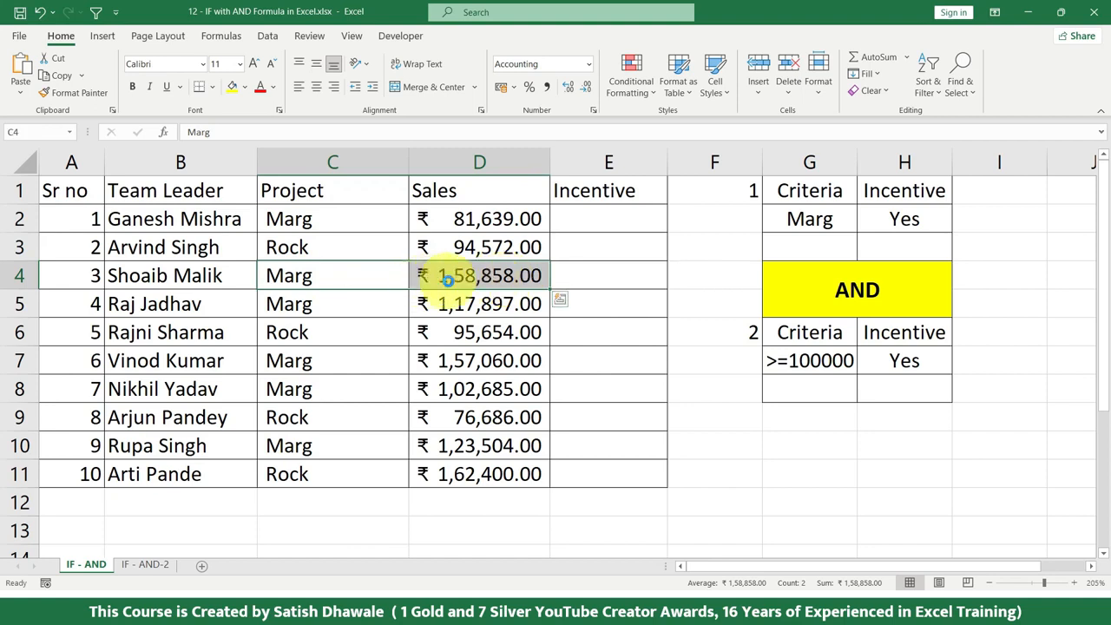
{"action": "key", "text": "ctrl+b"}
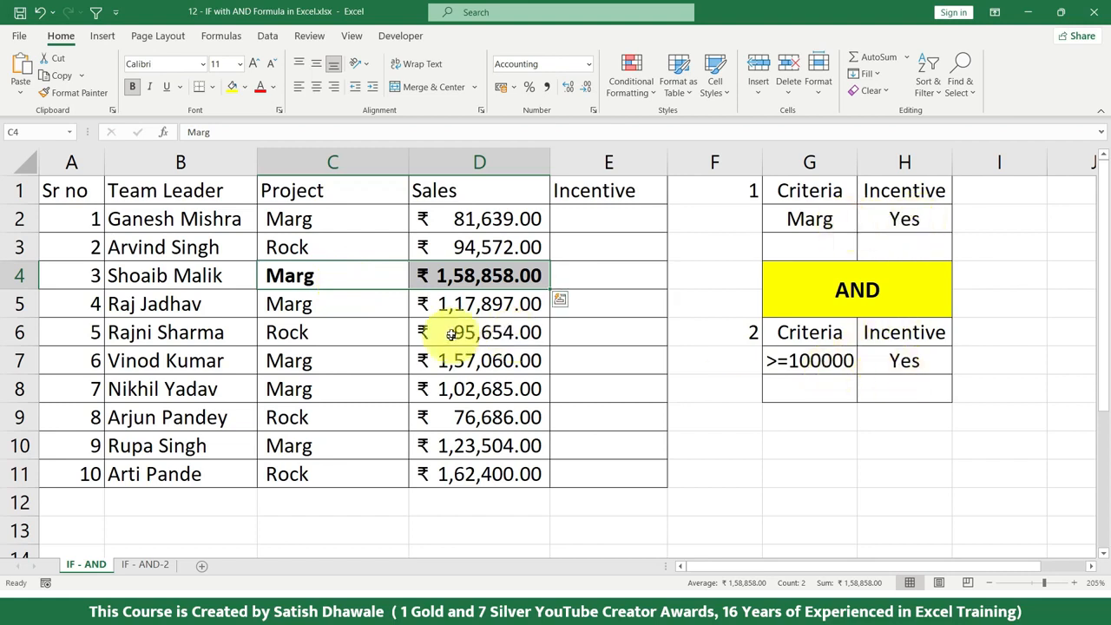
{"action": "left_click_drag", "start_coordinate": [356, 313], "coordinate": [471, 303]}
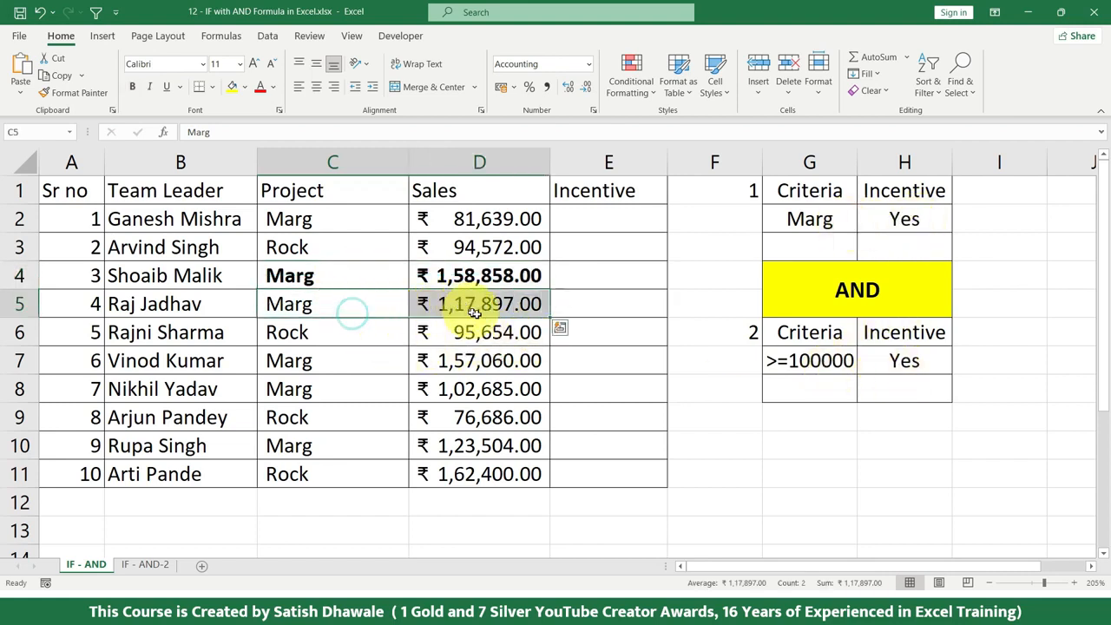
{"action": "key", "text": "ctrl+b"}
{"action": "left_click_drag", "start_coordinate": [382, 334], "coordinate": [468, 335]}
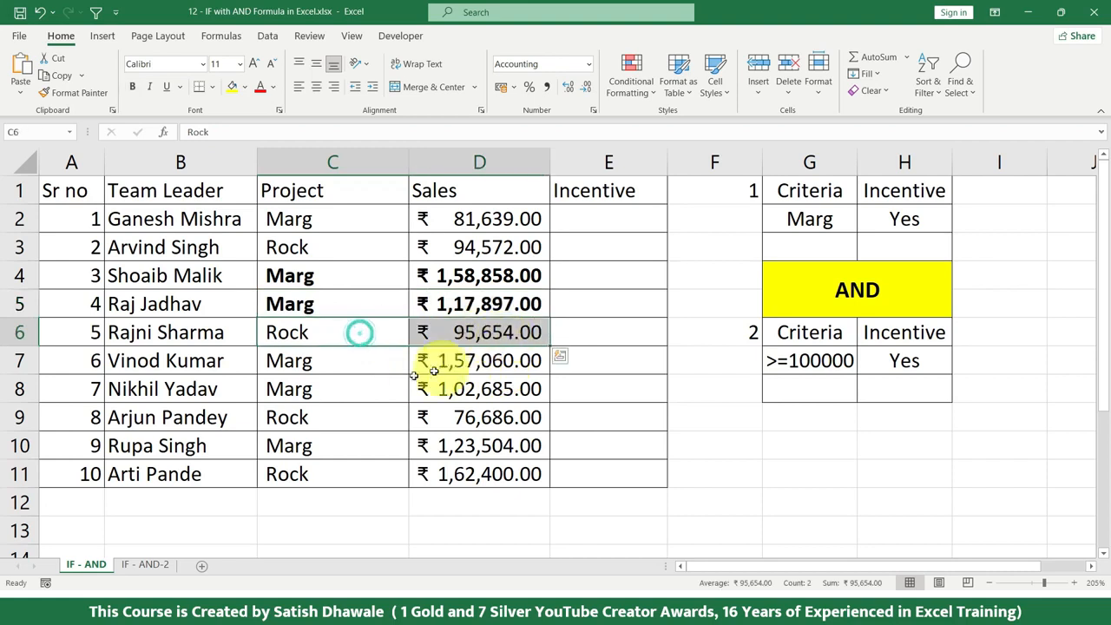
{"action": "left_click_drag", "start_coordinate": [359, 367], "coordinate": [514, 363]}
{"action": "key", "text": "ctrl+b"}
{"action": "left_click_drag", "start_coordinate": [360, 392], "coordinate": [471, 386]}
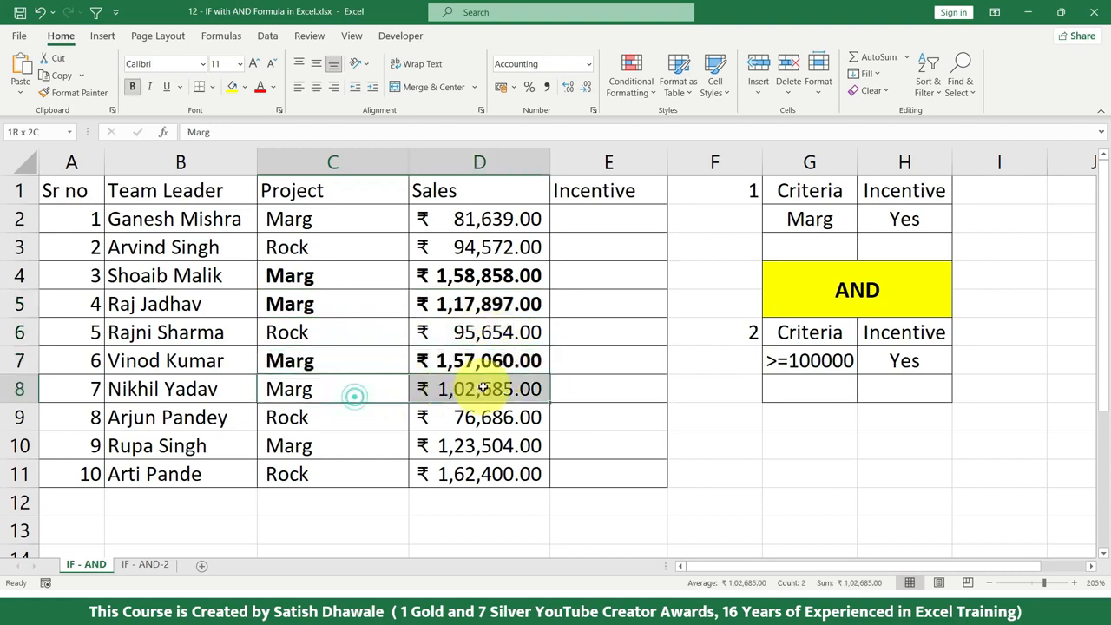
{"action": "key", "text": "ctrl+b"}
{"action": "left_click", "coordinate": [381, 417]}
{"action": "left_click_drag", "start_coordinate": [380, 417], "coordinate": [493, 417]}
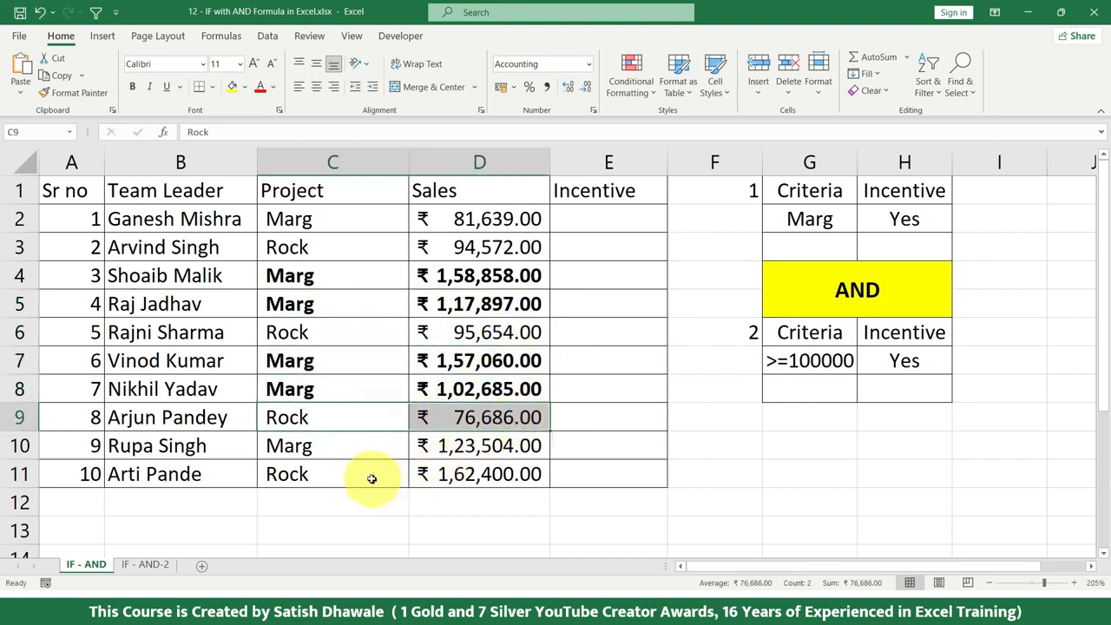
{"action": "left_click", "coordinate": [365, 447]}
{"action": "key", "text": "shift+Right"}
{"action": "key", "text": "ctrl+b"}
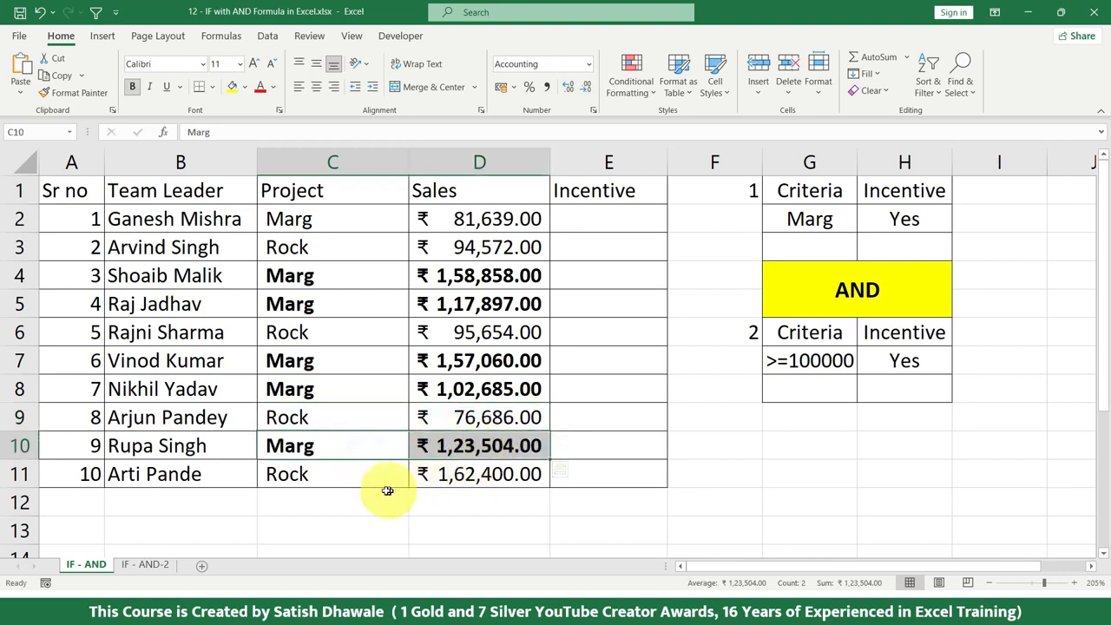
Check the Project and Sales values in row 11 and in the bold rows against both criteria.
{"action": "left_click", "coordinate": [356, 485]}
{"action": "left_click_drag", "start_coordinate": [356, 485], "coordinate": [489, 473]}
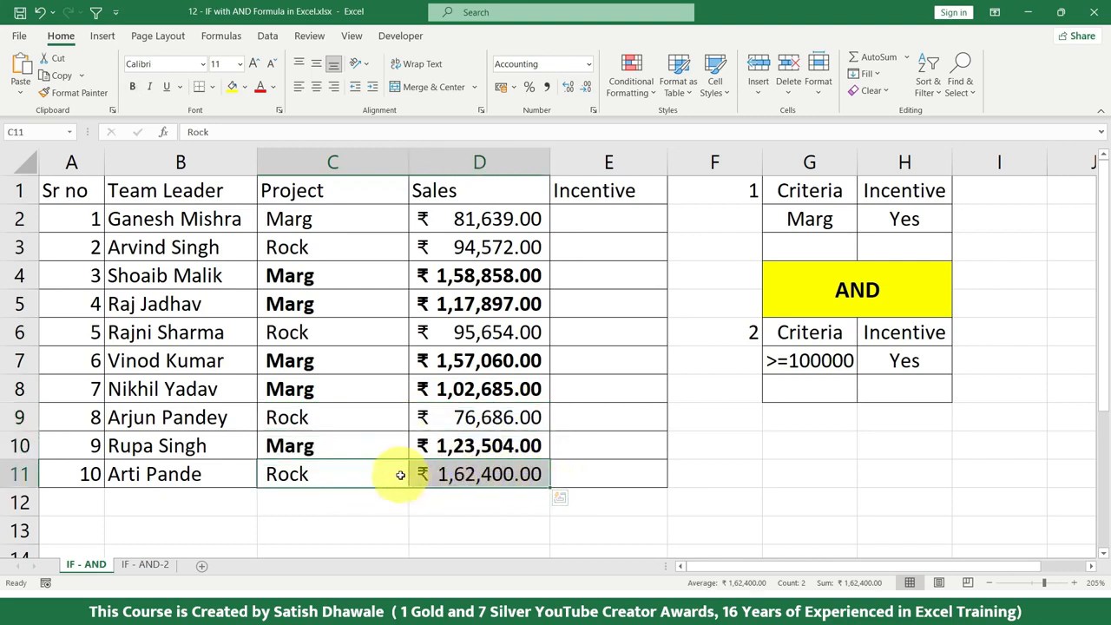
{"action": "left_click", "coordinate": [480, 471]}
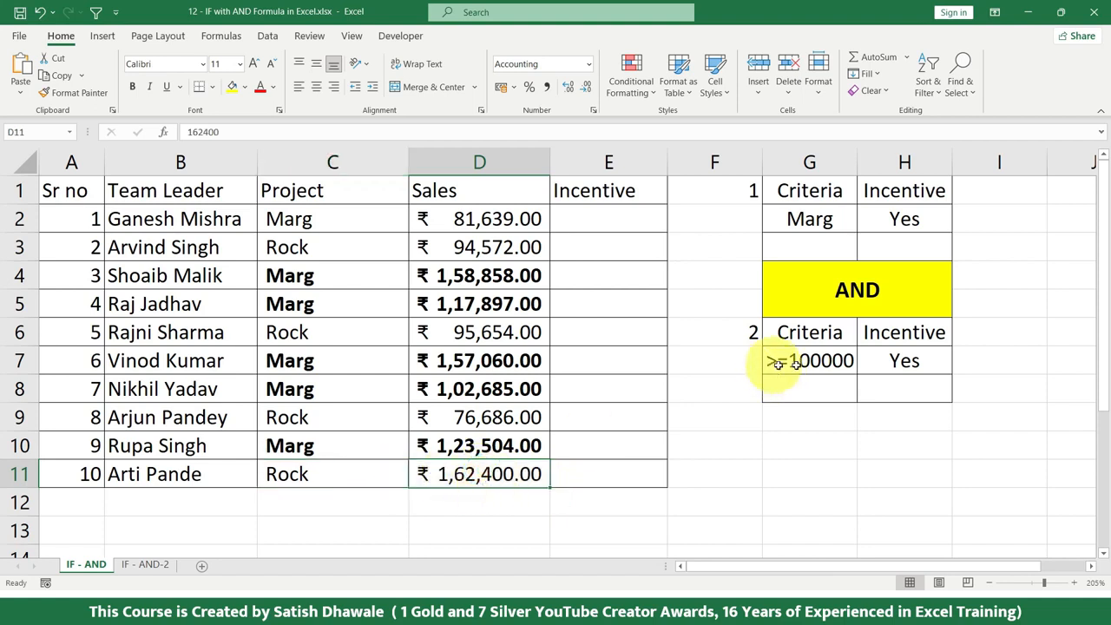
{"action": "left_click", "coordinate": [344, 479]}
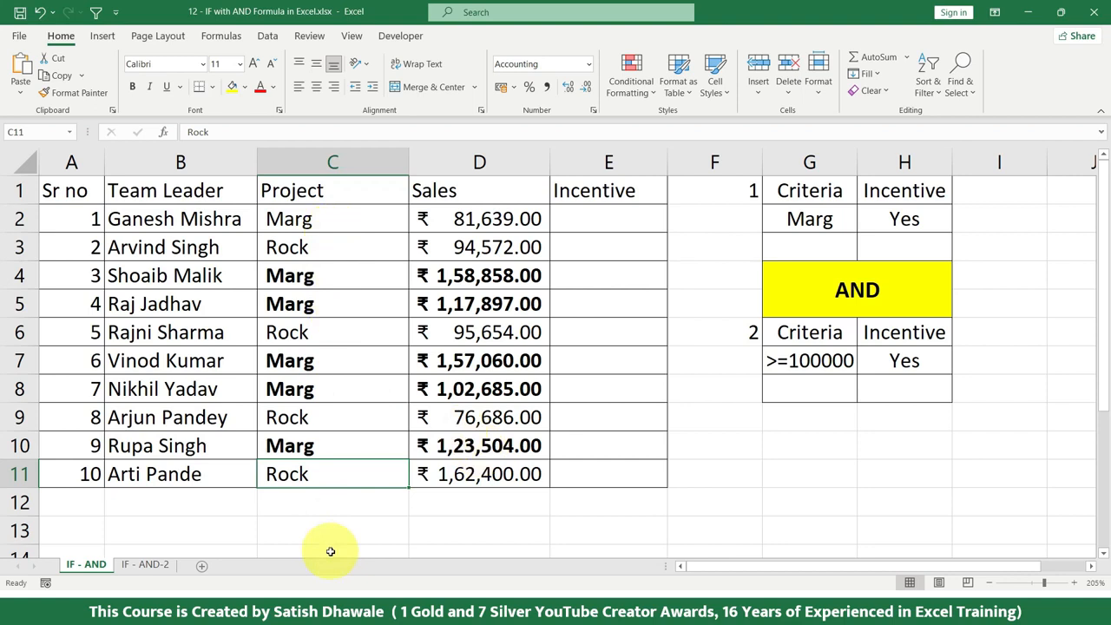
{"action": "left_click", "coordinate": [347, 277]}
{"action": "left_click", "coordinate": [460, 280]}
{"action": "left_click", "coordinate": [367, 295]}
{"action": "left_click", "coordinate": [469, 297]}
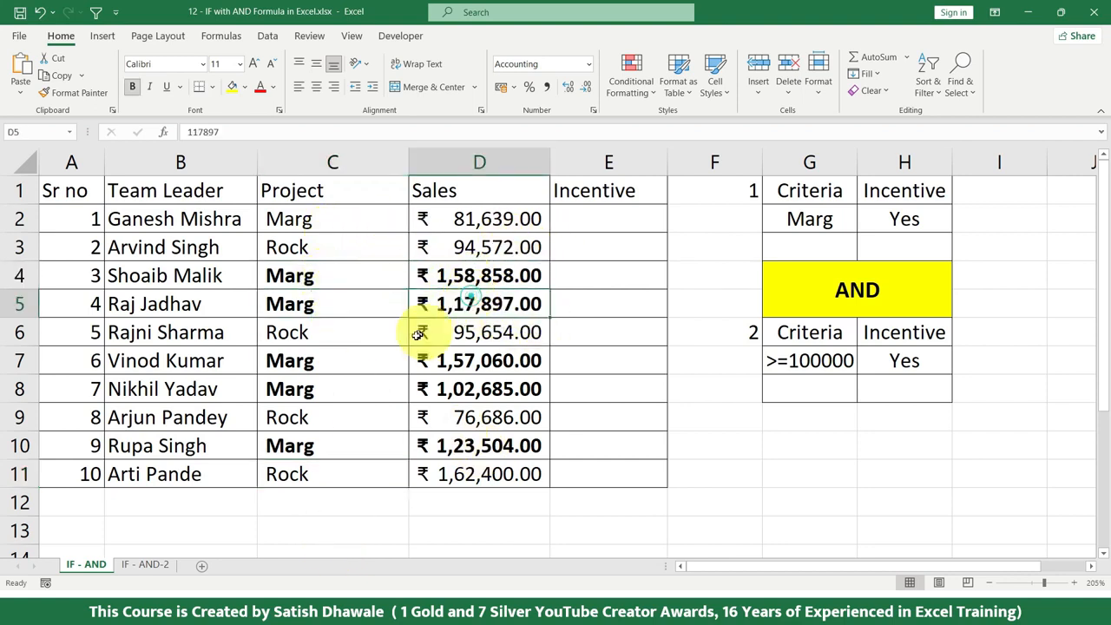
{"action": "left_click", "coordinate": [417, 334]}
{"action": "left_click", "coordinate": [330, 363]}
{"action": "left_click", "coordinate": [442, 361]}
{"action": "left_click", "coordinate": [335, 390]}
{"action": "left_click", "coordinate": [460, 390]}
{"action": "left_click", "coordinate": [386, 445]}
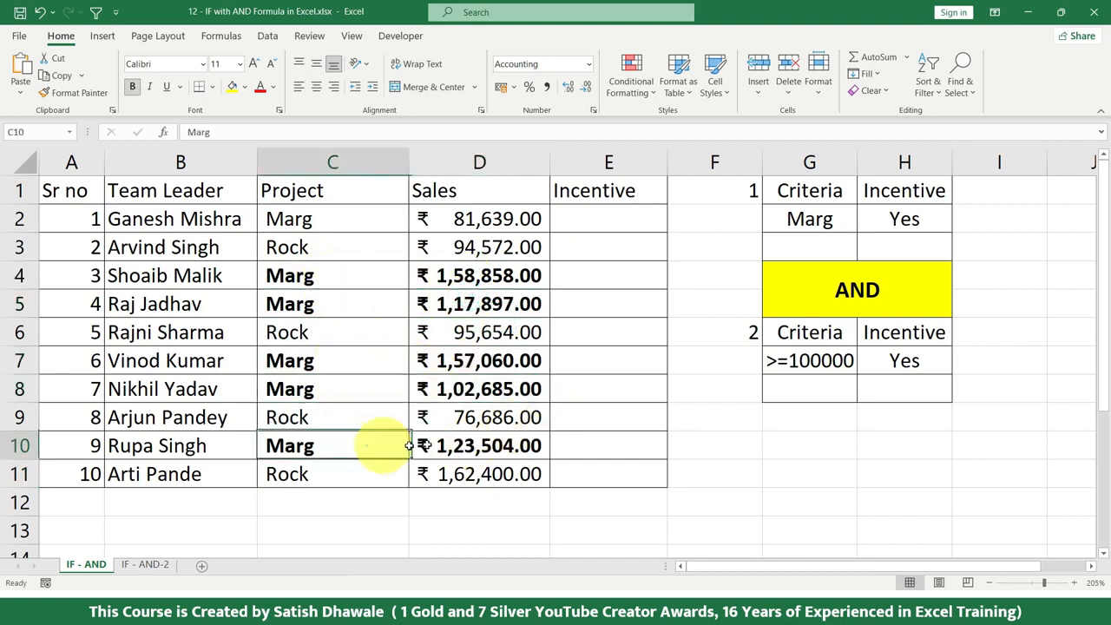
{"action": "left_click_drag", "start_coordinate": [409, 445], "coordinate": [490, 446]}
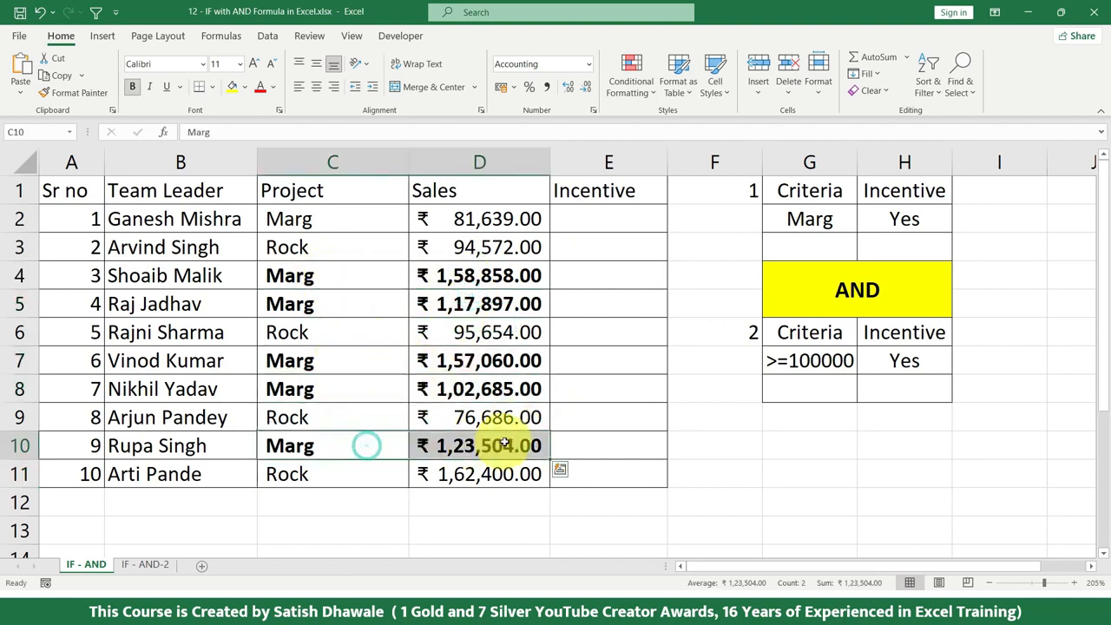
Enter the example heading "Driving Licence" in cell D15 below the table.
{"action": "left_click", "coordinate": [603, 222]}
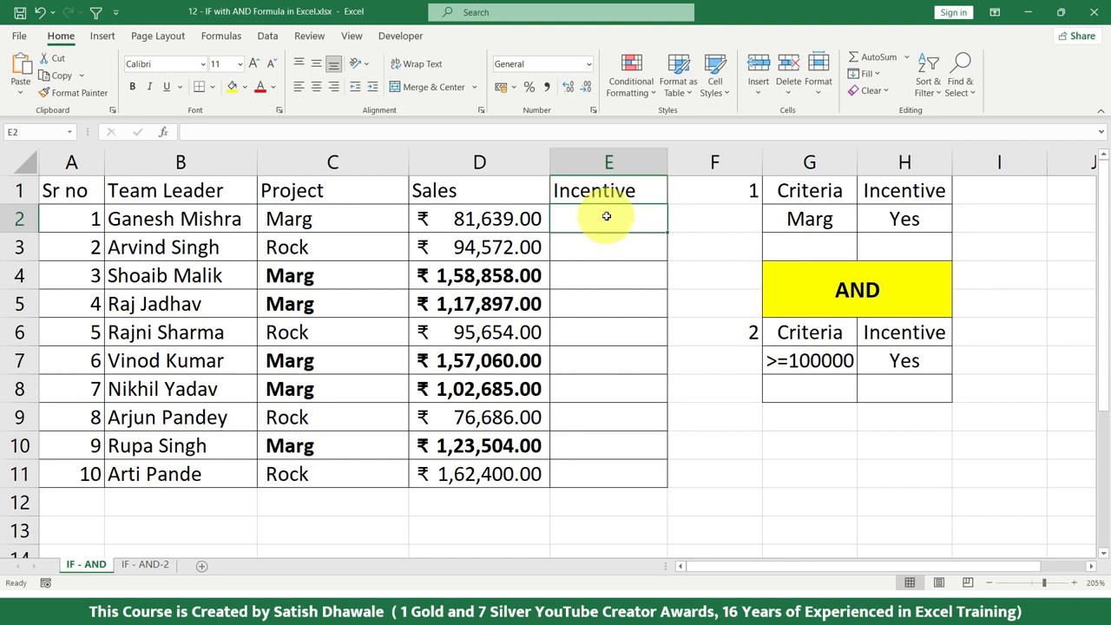
{"action": "scroll", "coordinate": [605, 217], "scroll_direction": "down", "scroll_amount": 3}
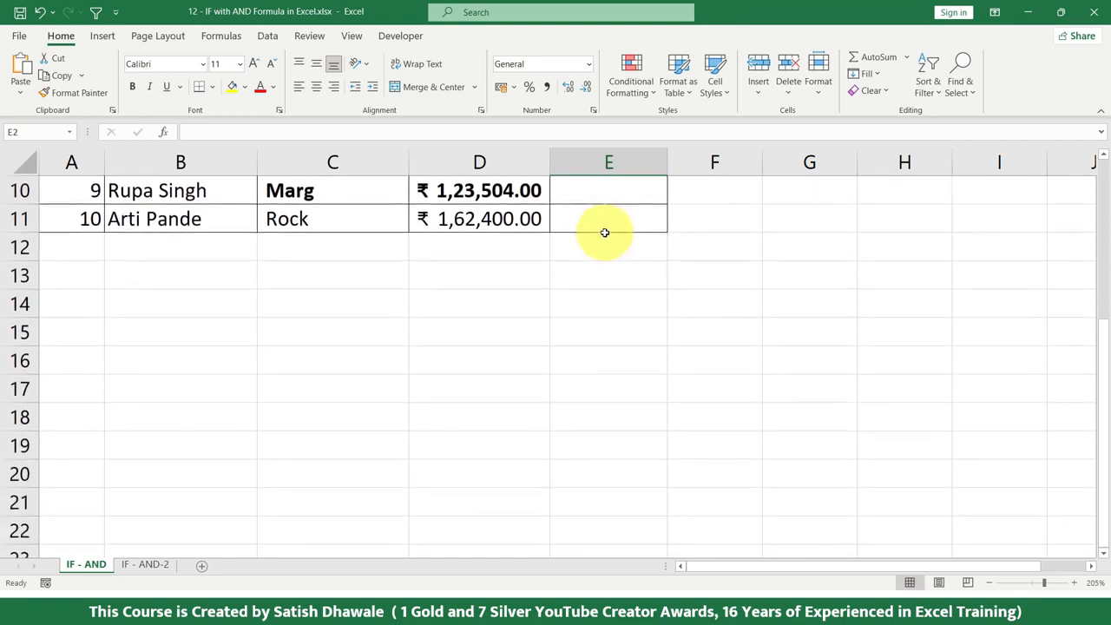
{"action": "left_click", "coordinate": [471, 305]}
{"action": "left_click", "coordinate": [466, 347]}
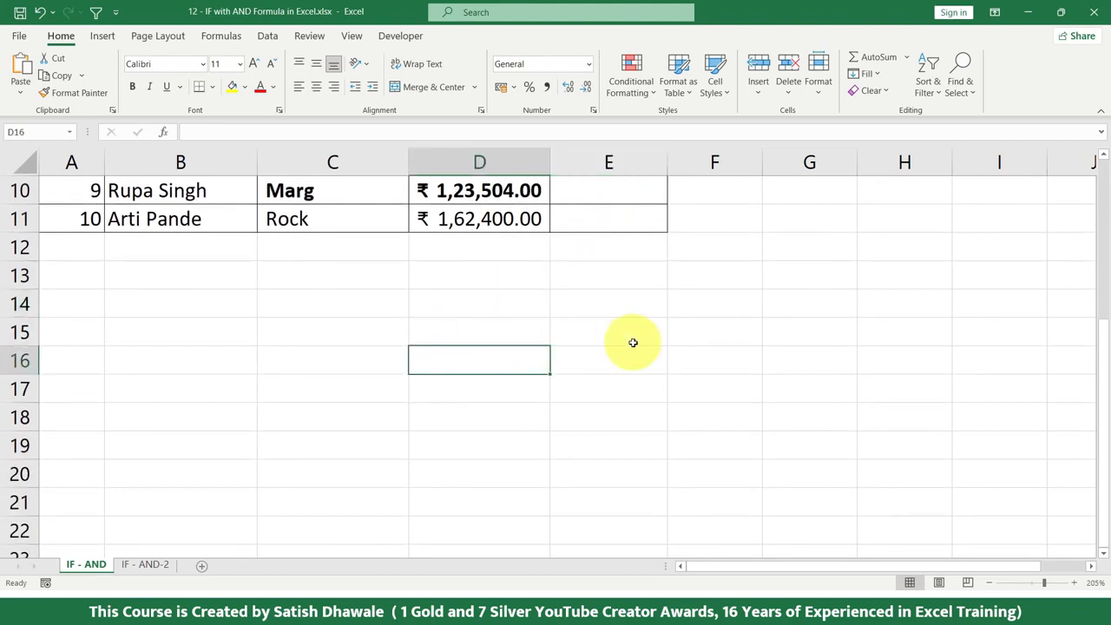
{"action": "key", "text": "Up"}
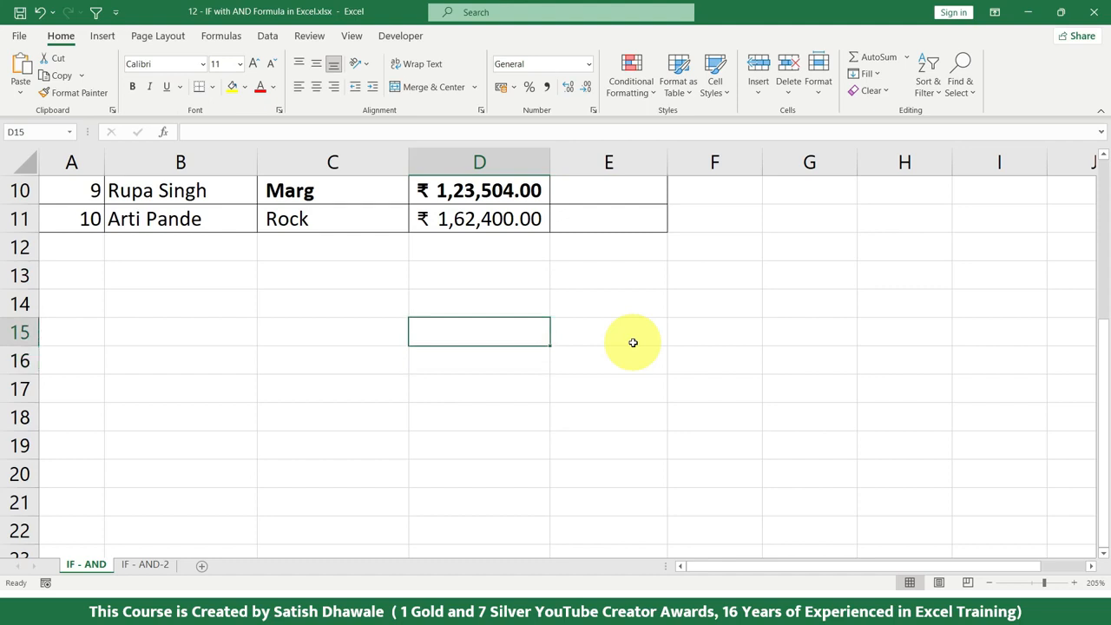
{"action": "type", "text": "D"}
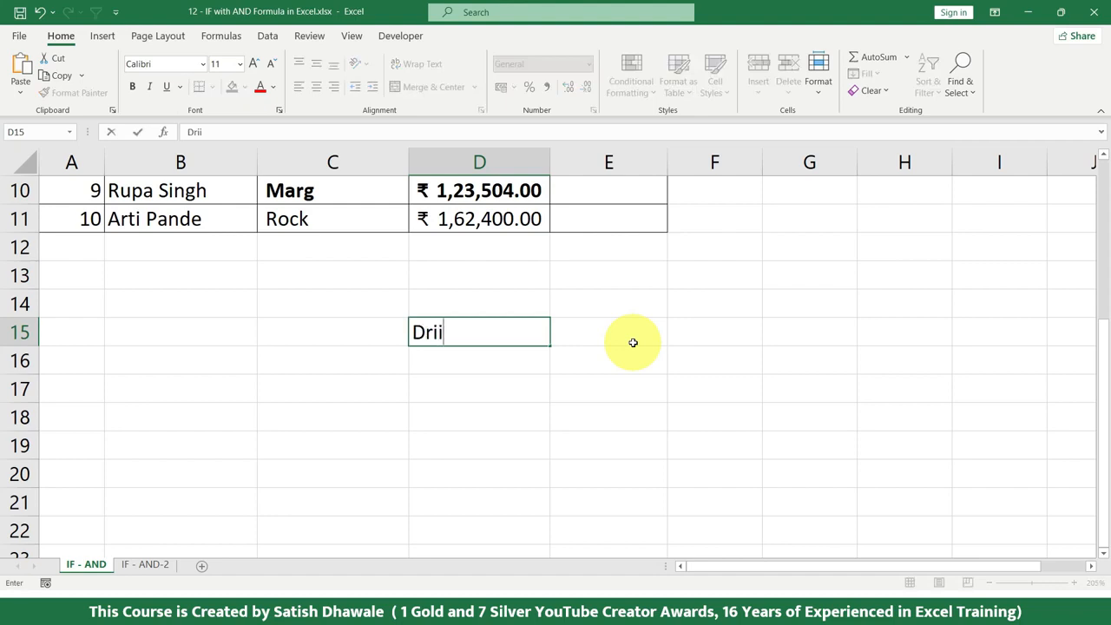
{"action": "type", "text": "riving Lice"}
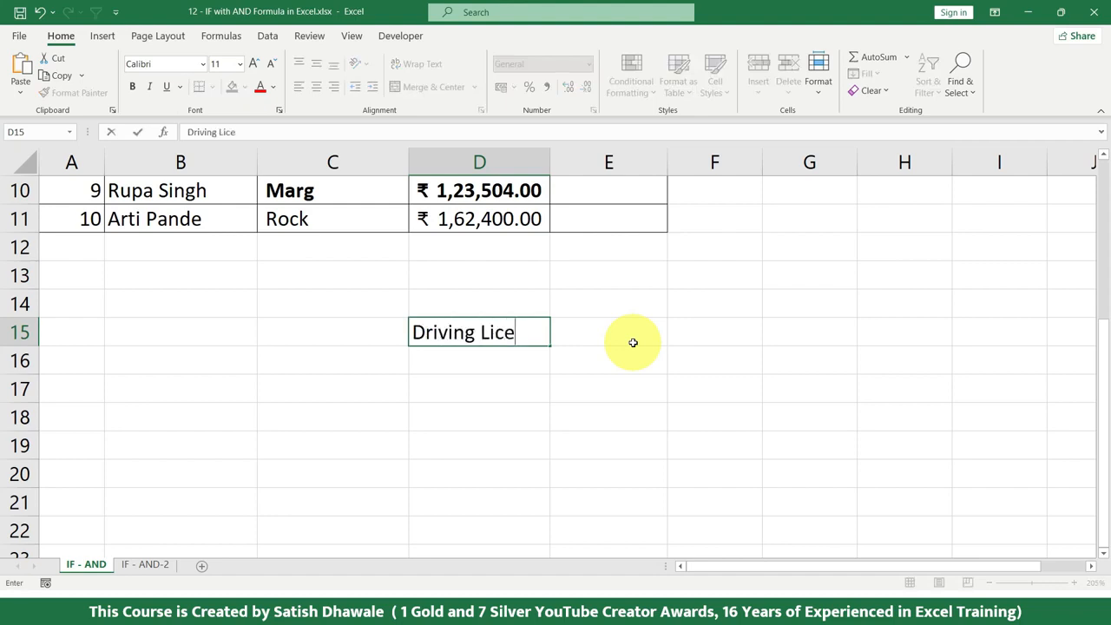
{"action": "type", "text": "nce"}
{"action": "key", "text": "Return"}
{"action": "key", "text": "Up"}
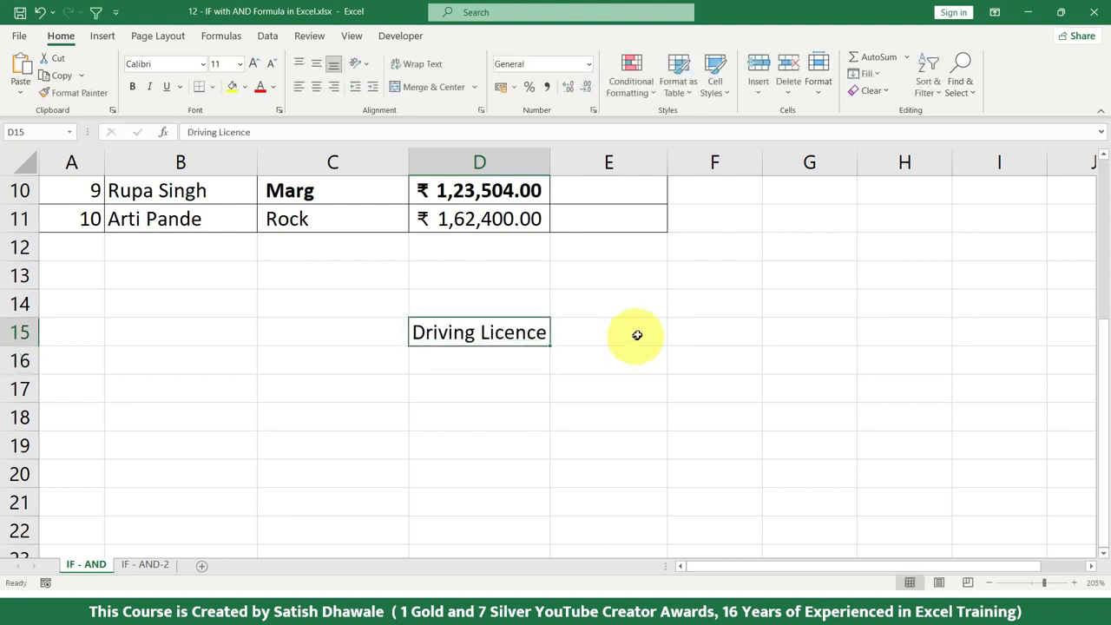
Enter "Document required" in E16 and copy it across the row to H16.
{"action": "left_click", "coordinate": [637, 333]}
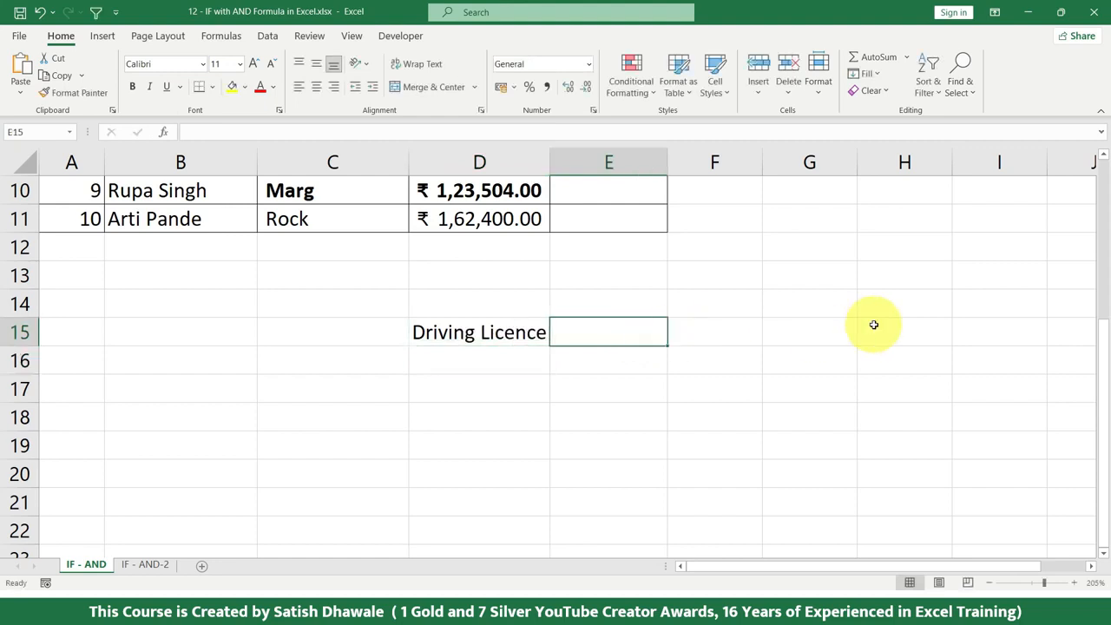
{"action": "key", "text": "Down"}
{"action": "key", "text": "Left"}
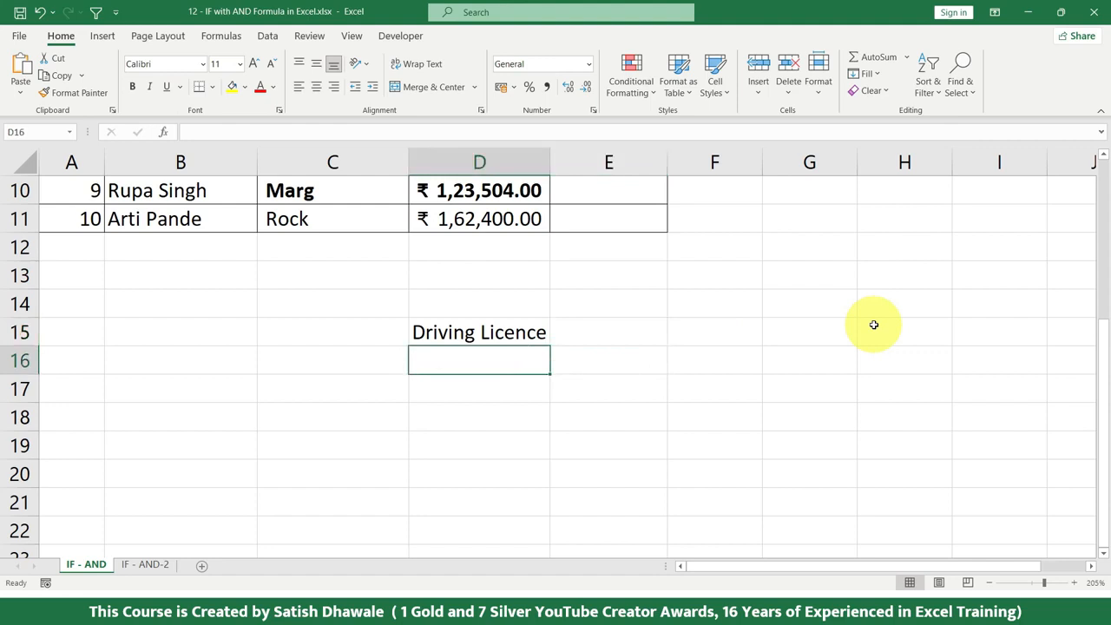
{"action": "key", "text": "Right"}
{"action": "type", "text": "Docume"}
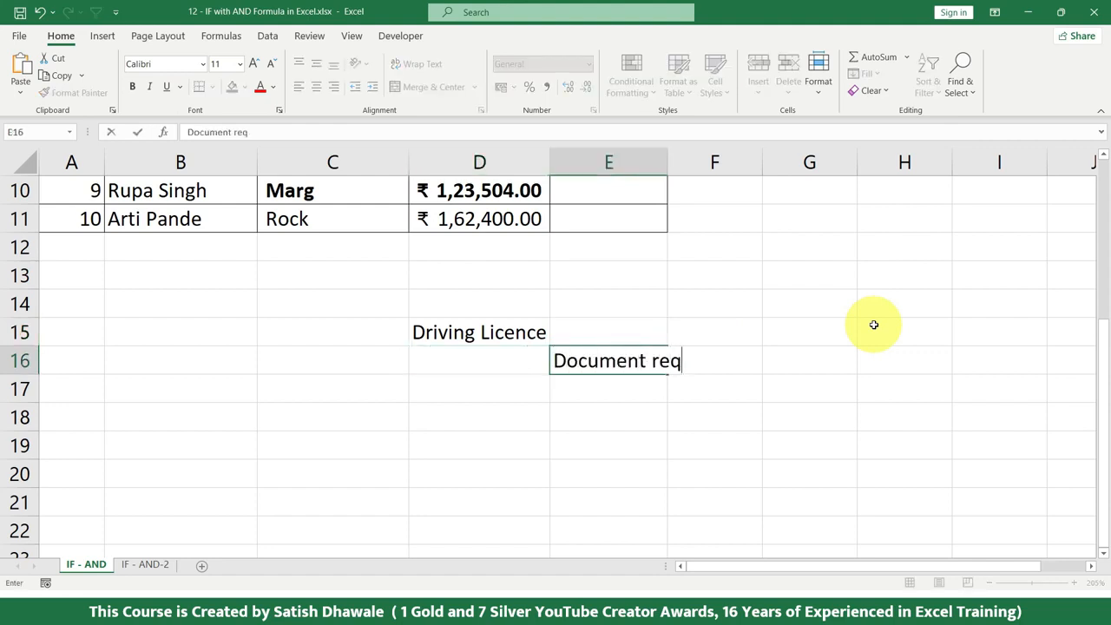
{"action": "type", "text": "nt required"}
{"action": "key", "text": "Return"}
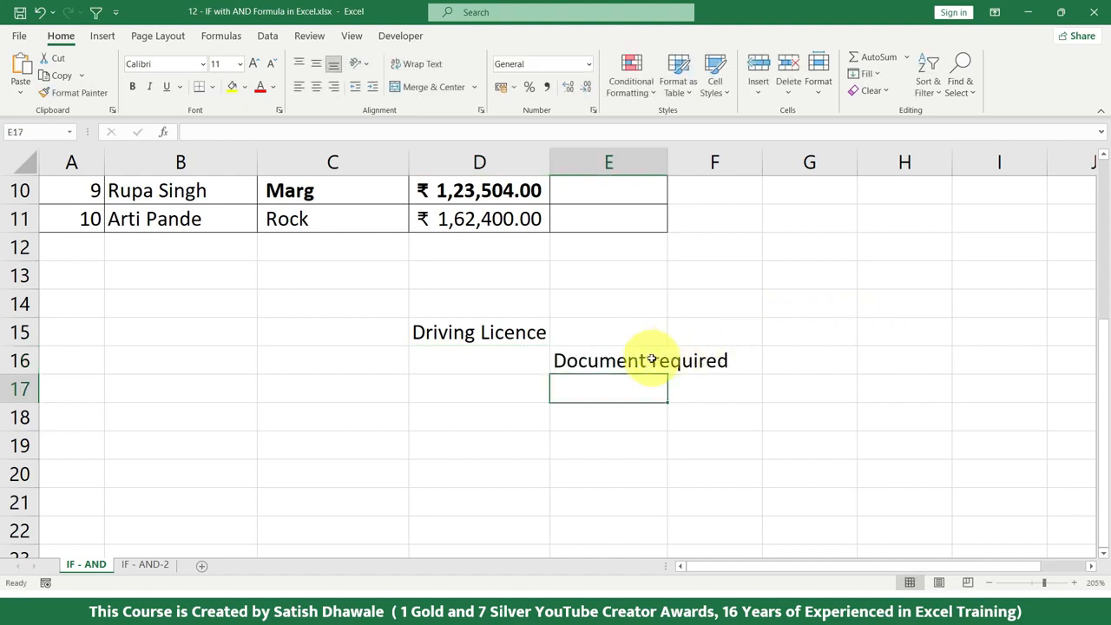
{"action": "left_click", "coordinate": [650, 358]}
{"action": "left_click_drag", "start_coordinate": [664, 375], "coordinate": [946, 368]}
Enter "Aadhar Card", "PanCard" and "Voting Card" in E17:G17 under the document headings, and widen column G.
{"action": "left_click", "coordinate": [639, 393]}
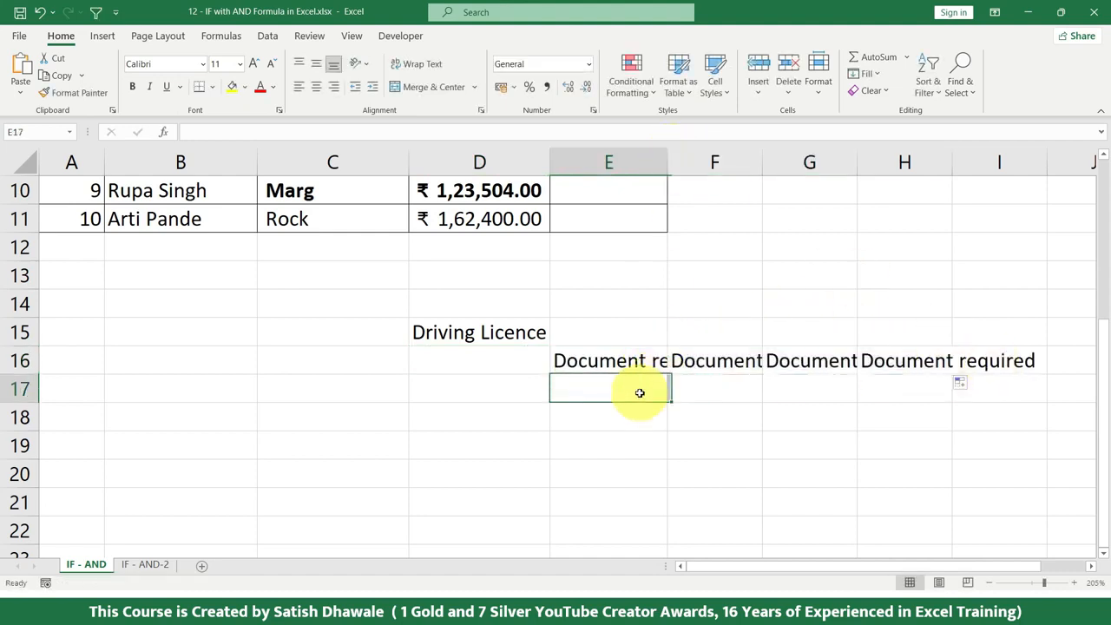
{"action": "type", "text": "Aadha"}
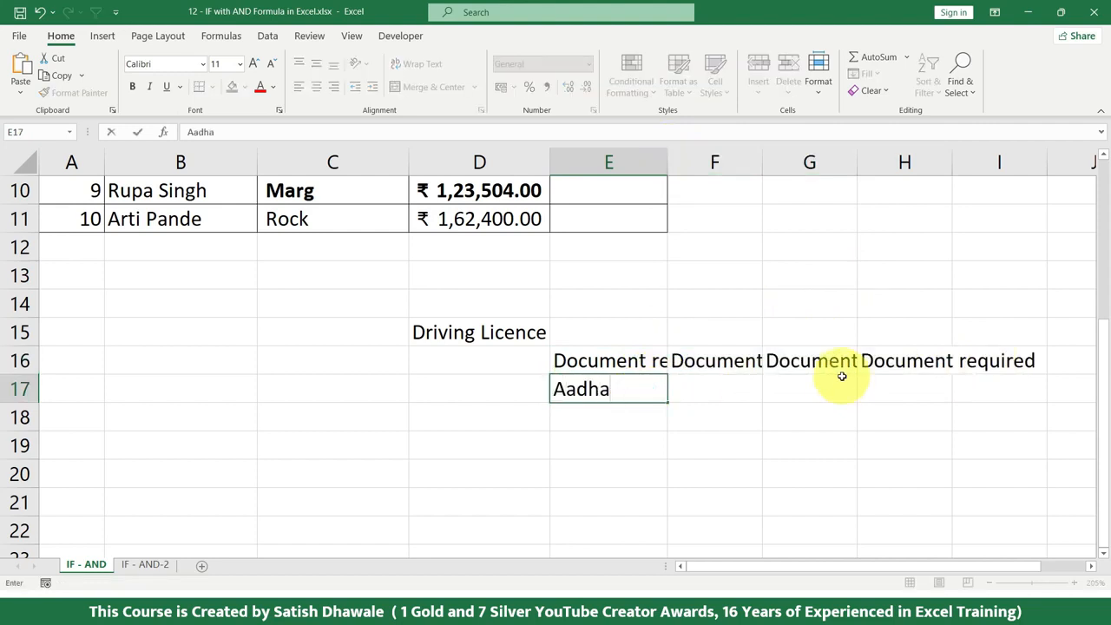
{"action": "type", "text": "r Card"}
{"action": "key", "text": "Tab"}
{"action": "type", "text": "Pn"}
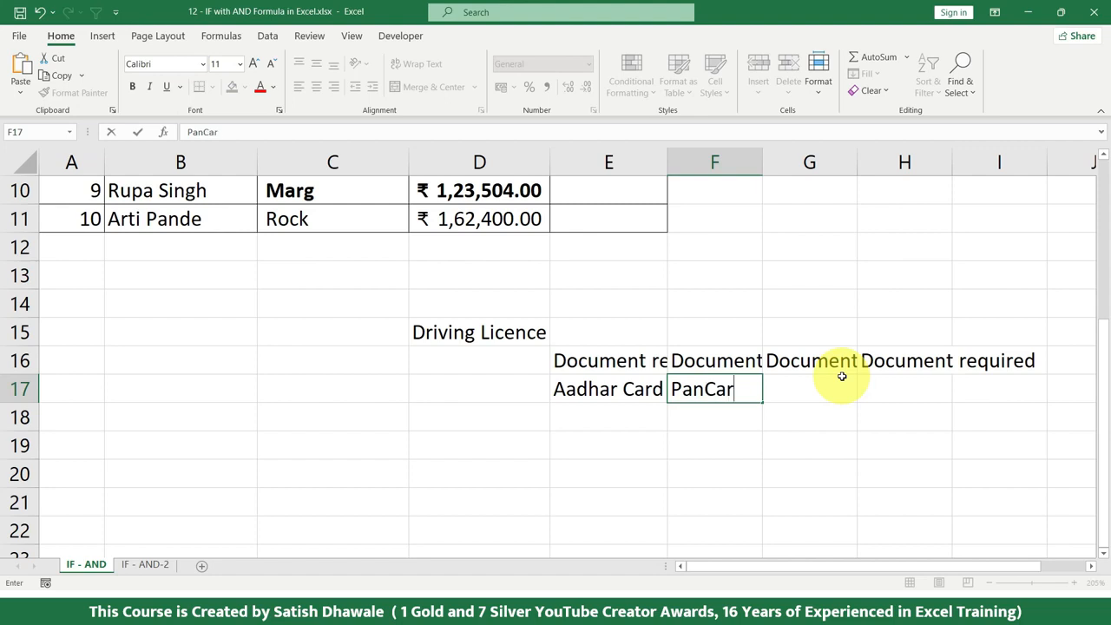
{"action": "key", "text": "Return"}
{"action": "key", "text": "Right"}
{"action": "key", "text": "Up"}
{"action": "type", "text": "V"}
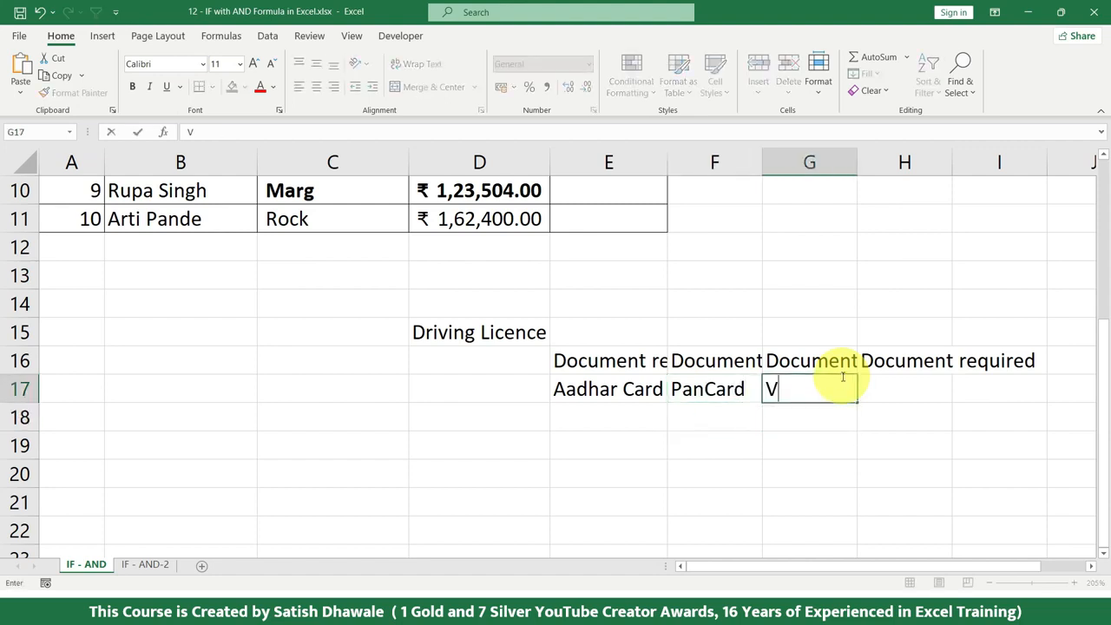
{"action": "type", "text": "oting Card"}
{"action": "key", "text": "Return"}
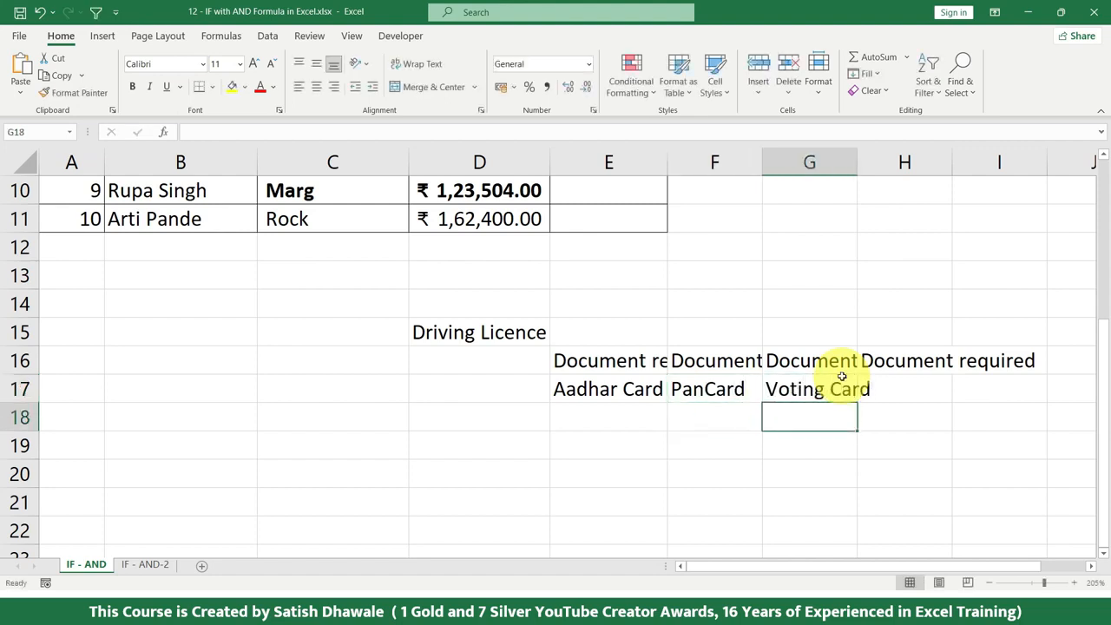
{"action": "left_click_drag", "start_coordinate": [855, 163], "coordinate": [895, 163]}
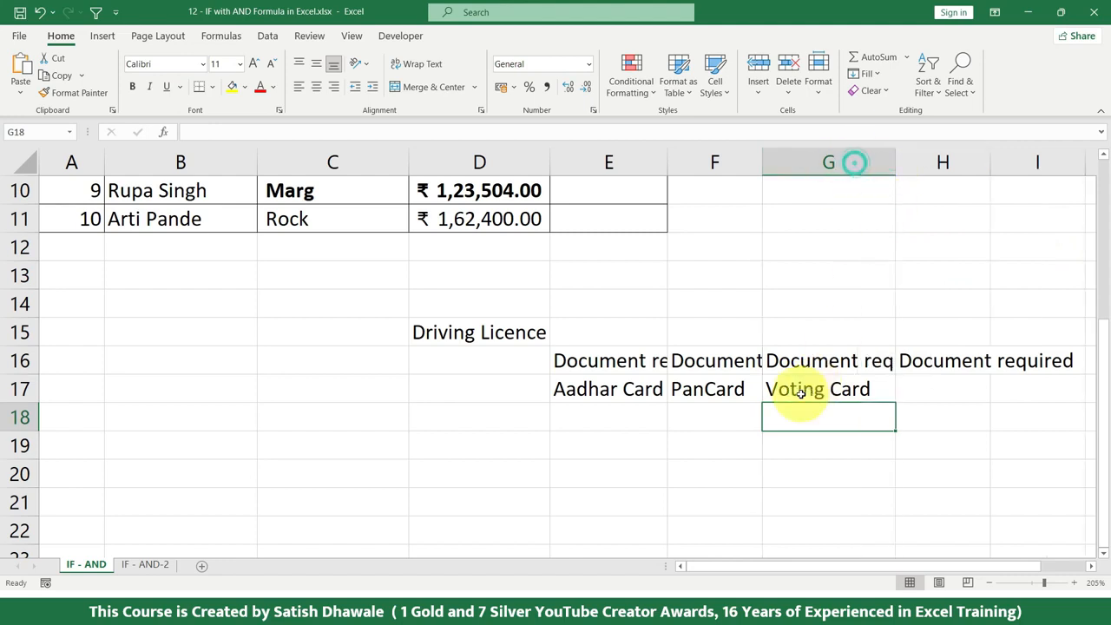
Go over the three required documents in E17:G17 and the empty cells beneath each one.
{"action": "left_click_drag", "start_coordinate": [826, 389], "coordinate": [628, 390]}
{"action": "key", "text": "ctrl+c"}
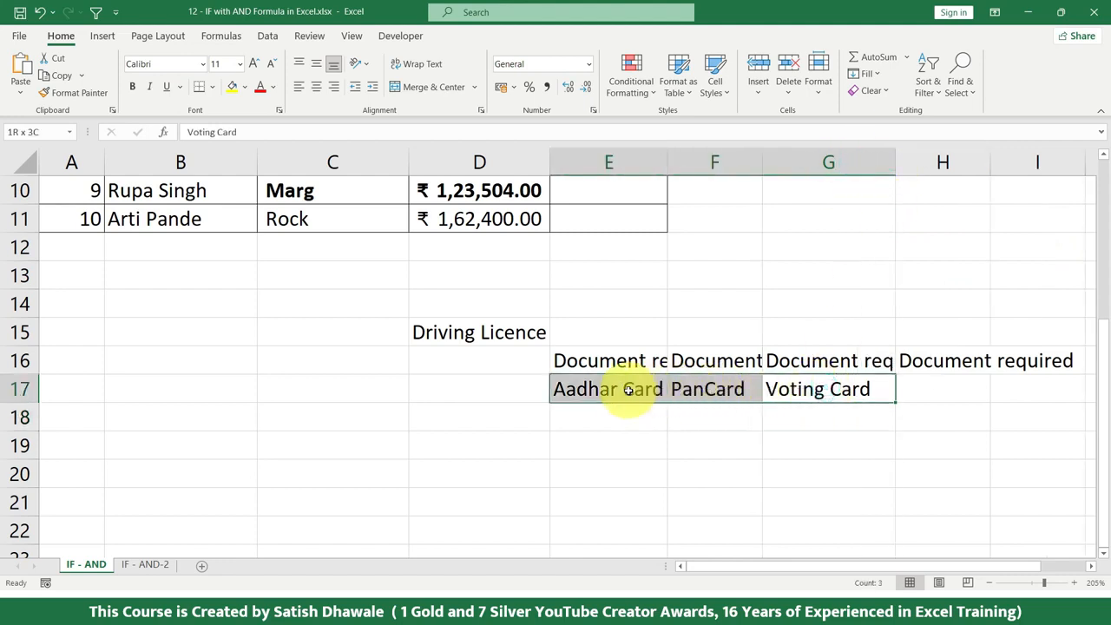
{"action": "left_click", "coordinate": [629, 392]}
{"action": "left_click", "coordinate": [712, 395]}
{"action": "left_click", "coordinate": [833, 402]}
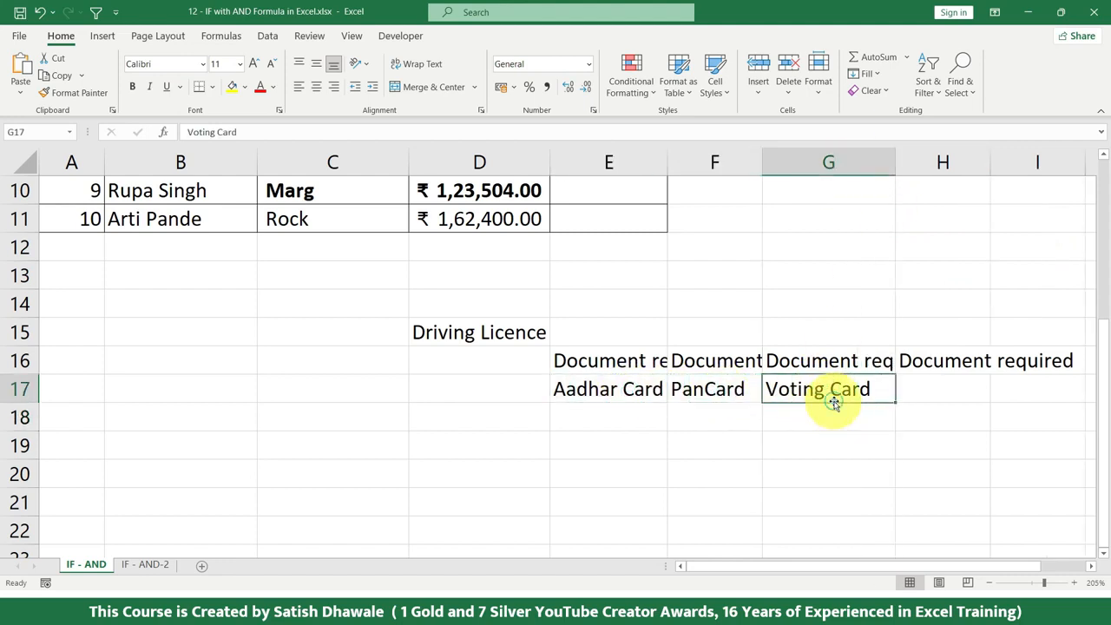
{"action": "left_click_drag", "start_coordinate": [620, 391], "coordinate": [642, 444]}
{"action": "left_click_drag", "start_coordinate": [707, 392], "coordinate": [720, 444]}
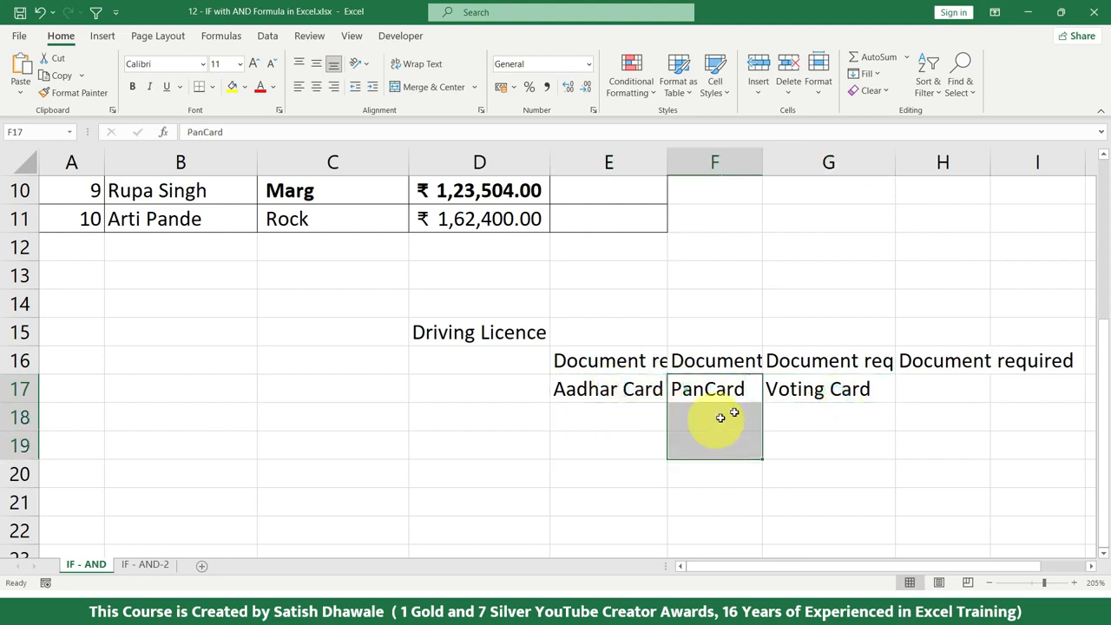
{"action": "left_click_drag", "start_coordinate": [785, 393], "coordinate": [788, 422]}
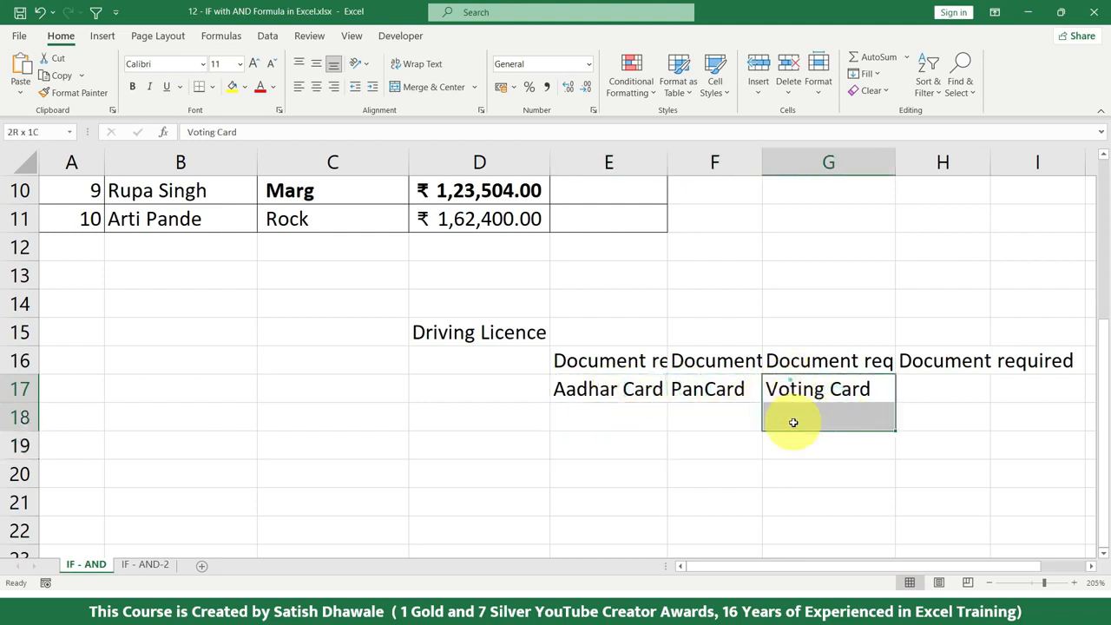
Enter "Yes" for all three documents in E18:G18.
{"action": "left_click", "coordinate": [463, 425]}
{"action": "left_click", "coordinate": [585, 418]}
{"action": "type", "text": "Ye"}
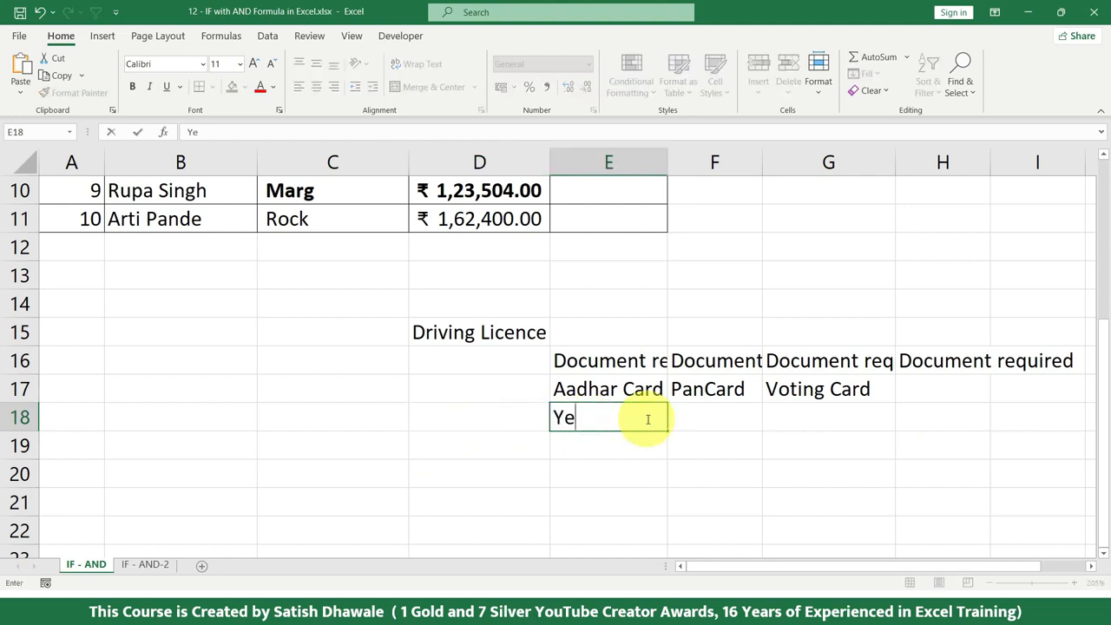
{"action": "type", "text": "s"}
{"action": "key", "text": "Tab"}
{"action": "type", "text": "Yes"}
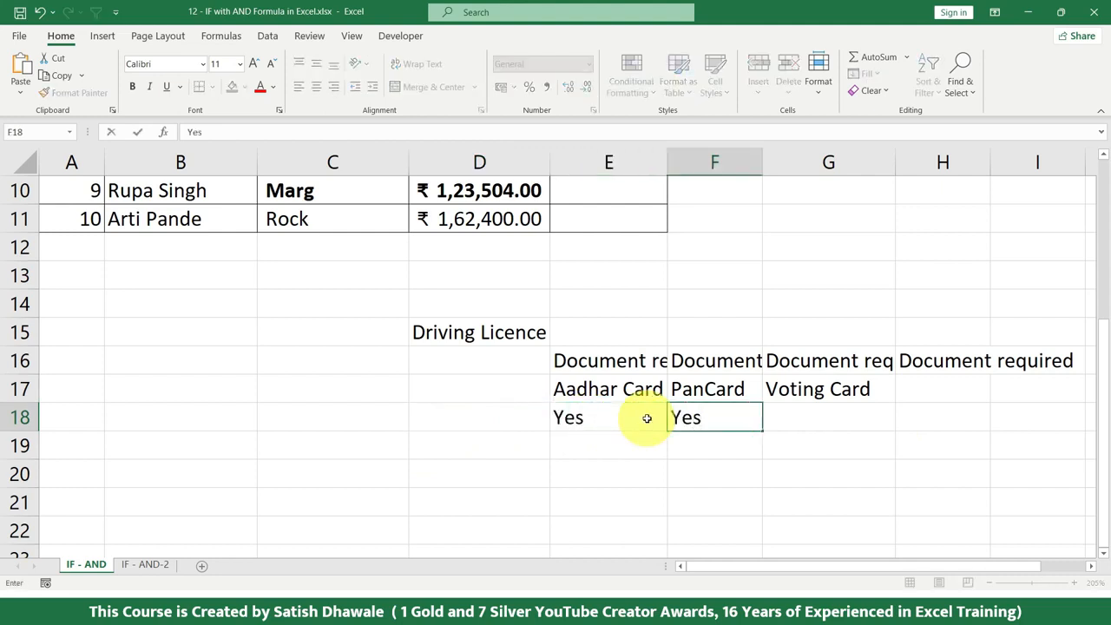
{"action": "key", "text": "Tab"}
{"action": "type", "text": "Yes"}
{"action": "key", "text": "Return"}
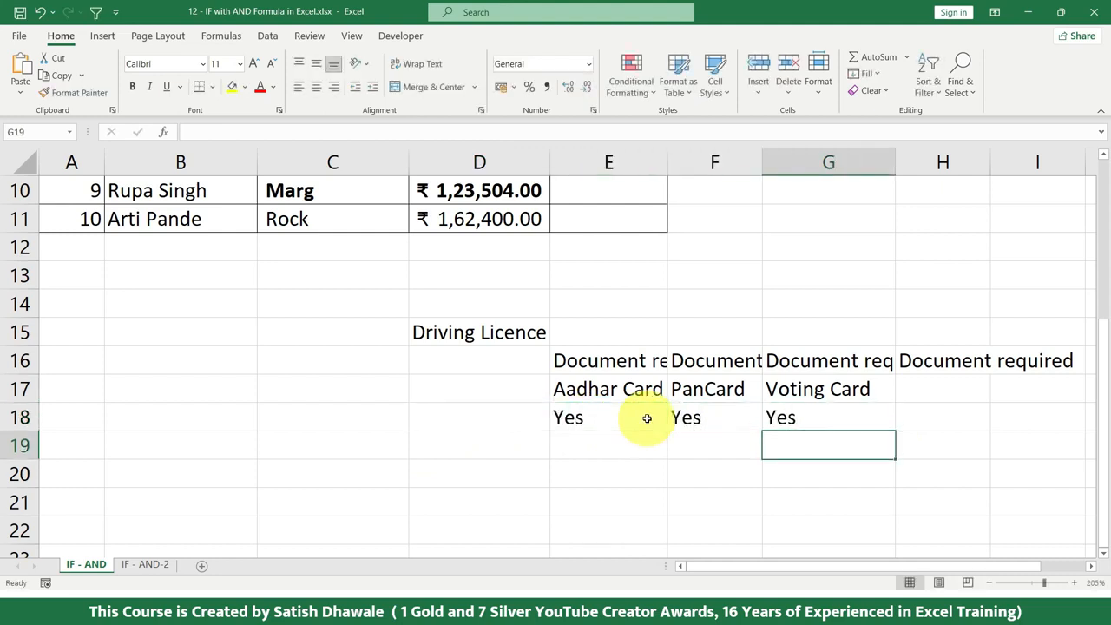
Check row 18 against the documents, and enter "No", "Yes" and "Yes" in E19:G19.
{"action": "left_click_drag", "start_coordinate": [593, 389], "coordinate": [570, 414]}
{"action": "left_click_drag", "start_coordinate": [698, 389], "coordinate": [703, 422]}
{"action": "left_click_drag", "start_coordinate": [802, 388], "coordinate": [794, 418]}
{"action": "left_click", "coordinate": [451, 422]}
{"action": "left_click", "coordinate": [630, 446]}
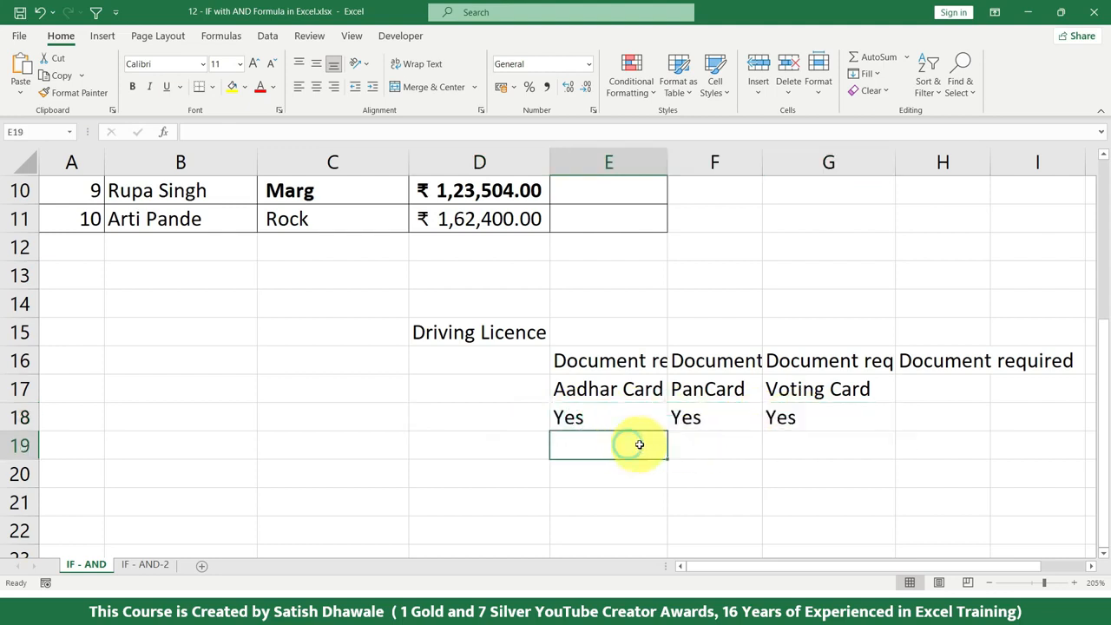
{"action": "type", "text": "No"}
{"action": "key", "text": "Tab"}
{"action": "type", "text": "Yes"}
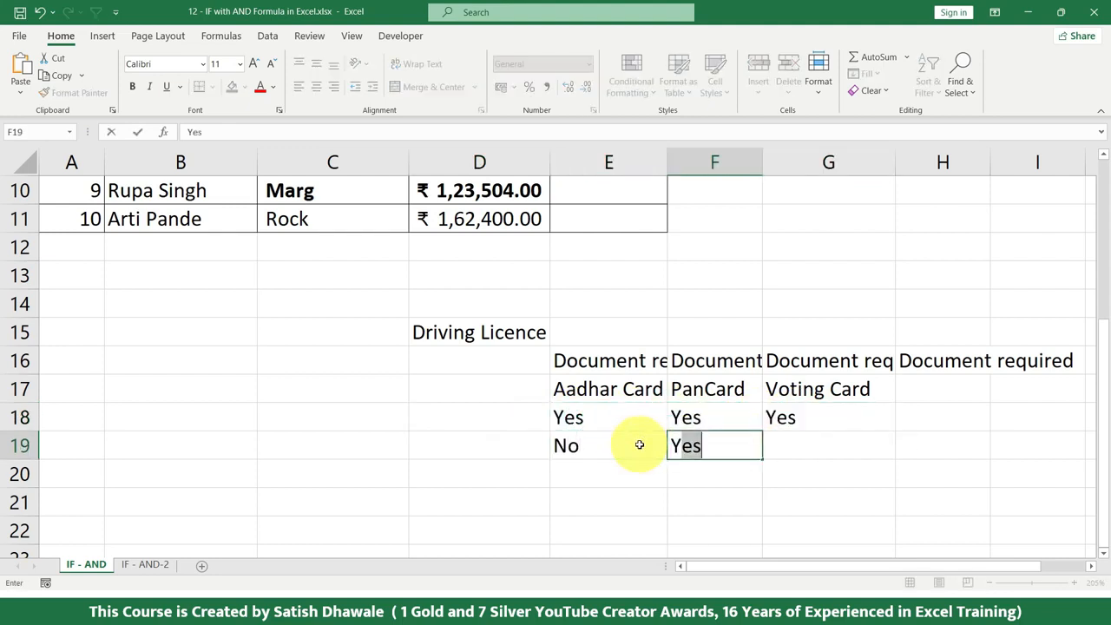
{"action": "key", "text": "Tab"}
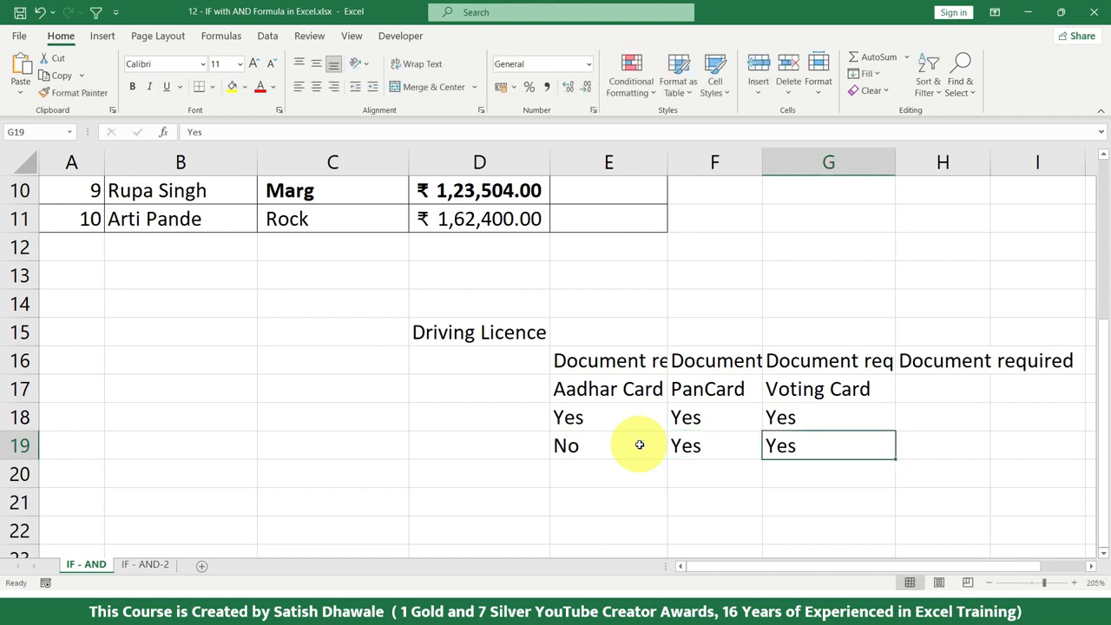
Compare the answers in rows 18 and 19 with the documents required in E17:G17.
{"action": "key", "text": "Left"}
{"action": "key", "text": "Left"}
{"action": "key", "text": "Left"}
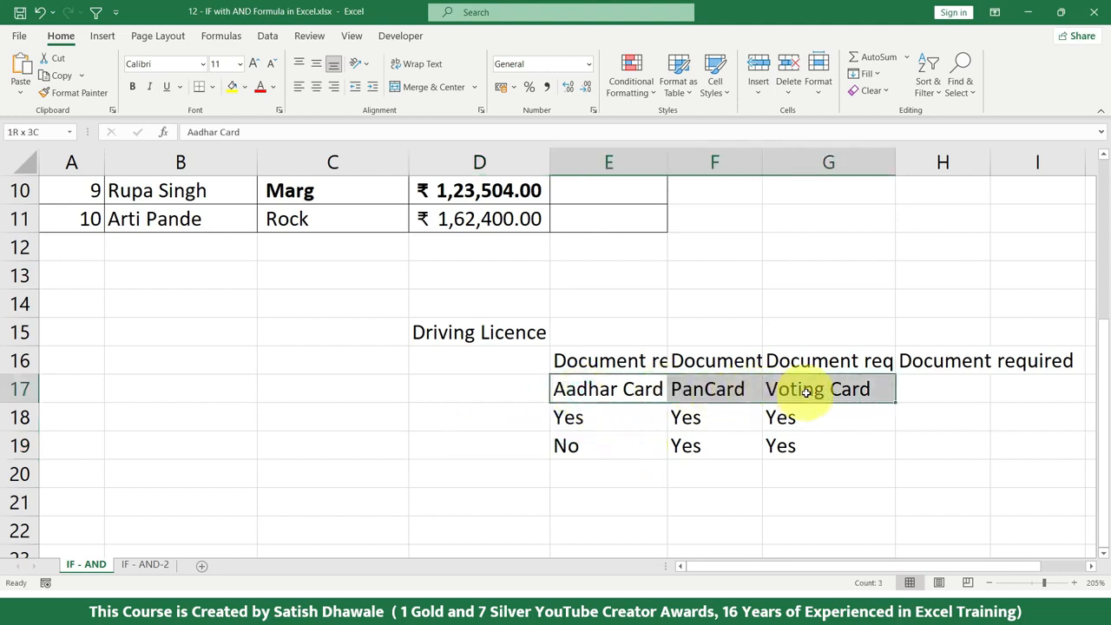
{"action": "key", "text": "ctrl+v"}
{"action": "left_click", "coordinate": [655, 421]}
{"action": "left_click_drag", "start_coordinate": [666, 420], "coordinate": [781, 416]}
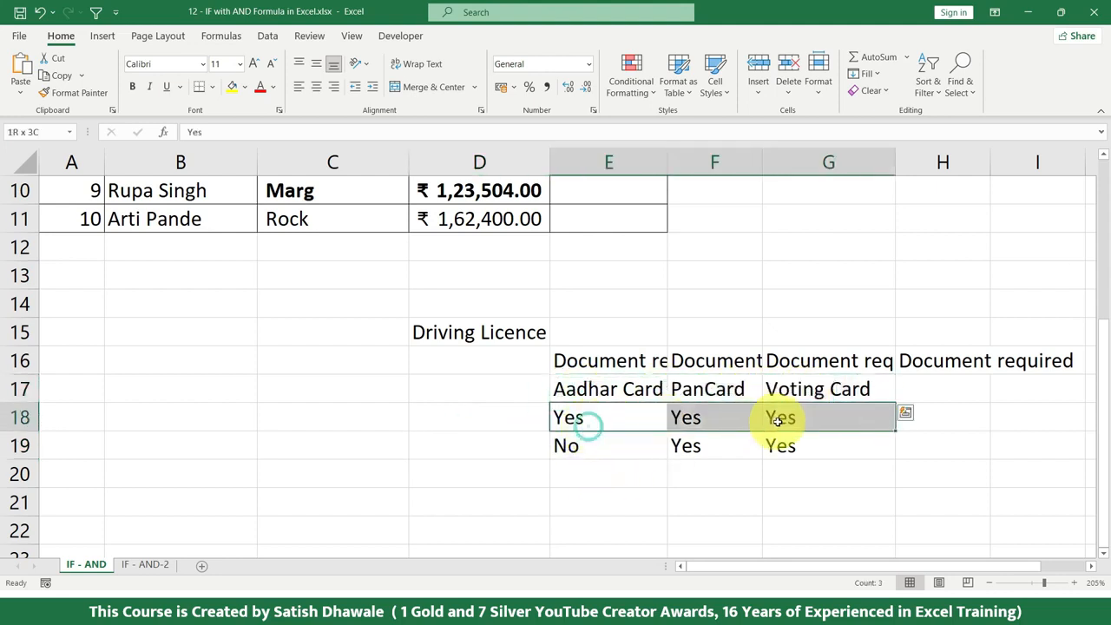
{"action": "left_click", "coordinate": [517, 422]}
{"action": "left_click", "coordinate": [601, 453]}
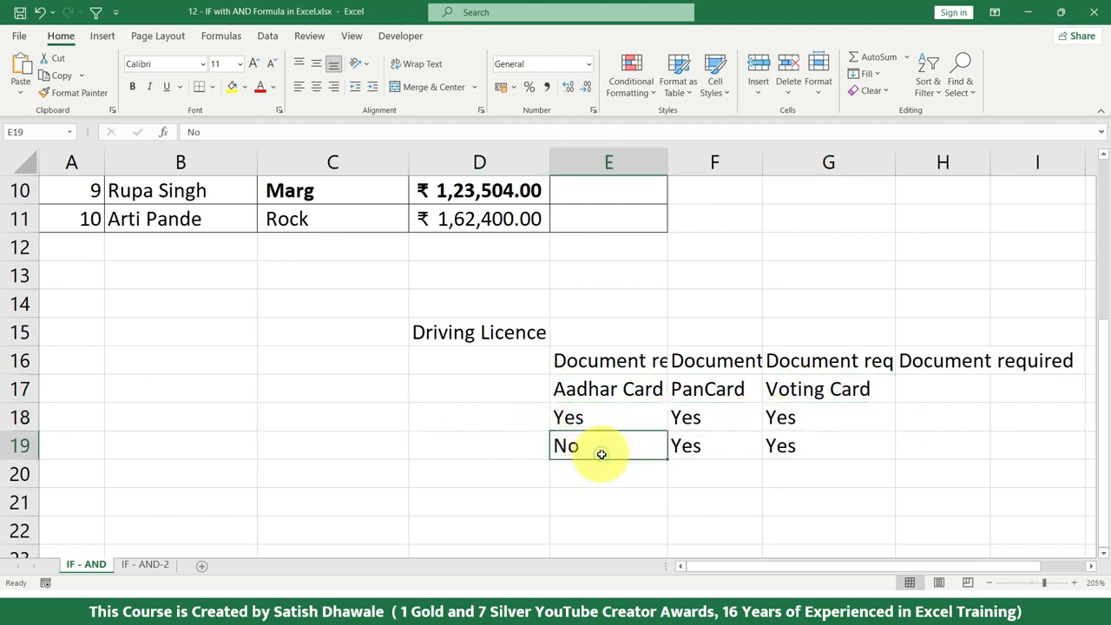
Enter "Yes", "Yes" and "No" as a third set of answers in E20:G20.
{"action": "left_click", "coordinate": [627, 478]}
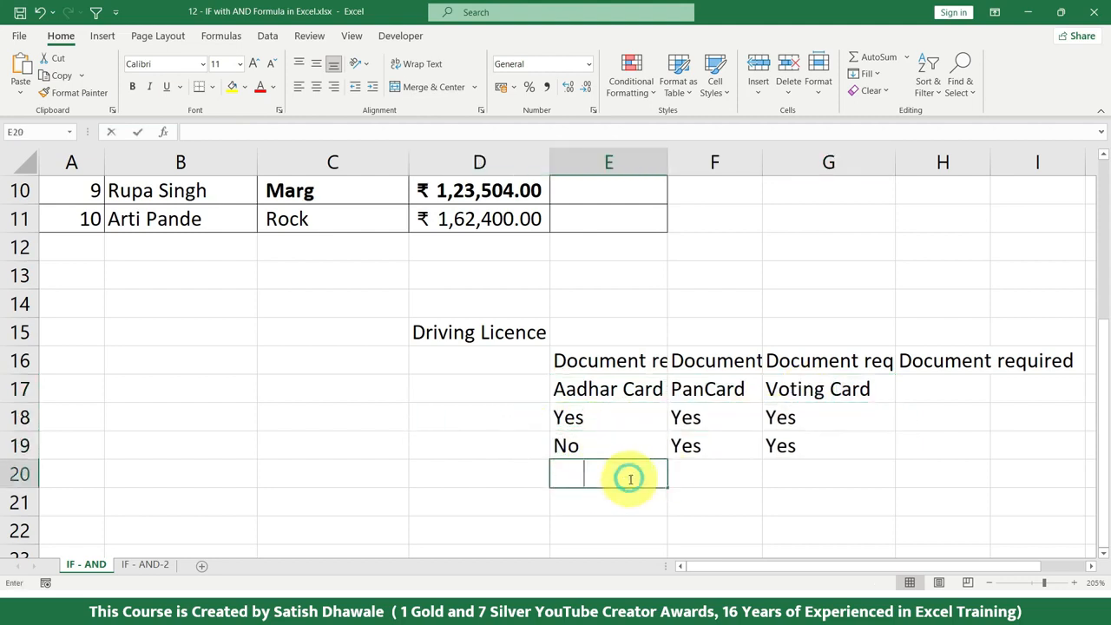
{"action": "type", "text": "Yes"}
{"action": "key", "text": "Tab"}
{"action": "type", "text": "Yes"}
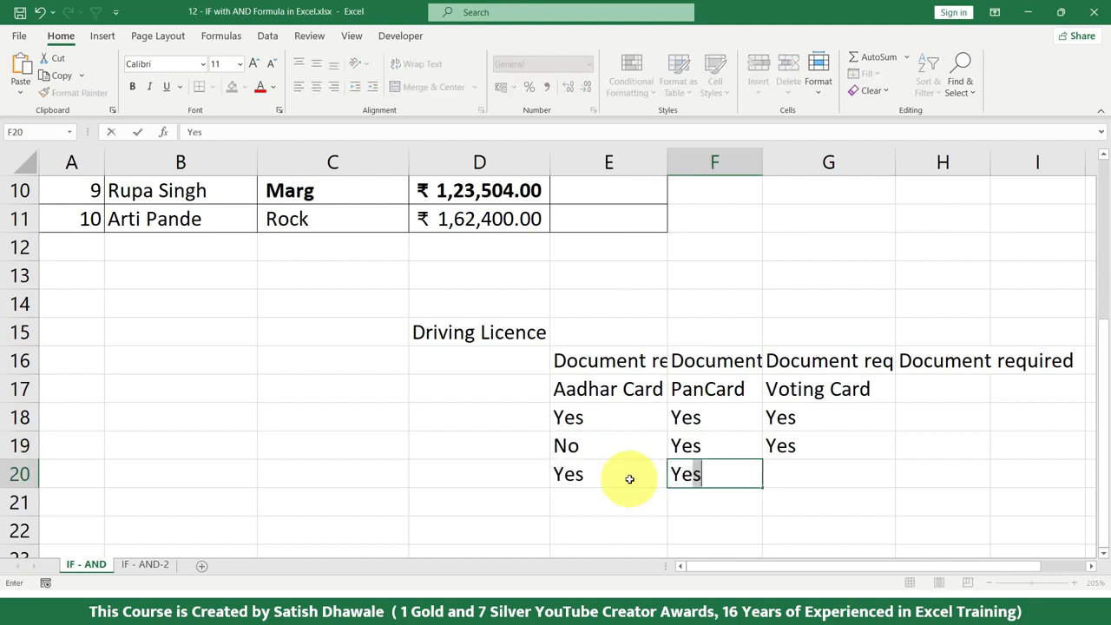
{"action": "key", "text": "Tab"}
{"action": "type", "text": "No"}
{"action": "key", "text": "Down"}
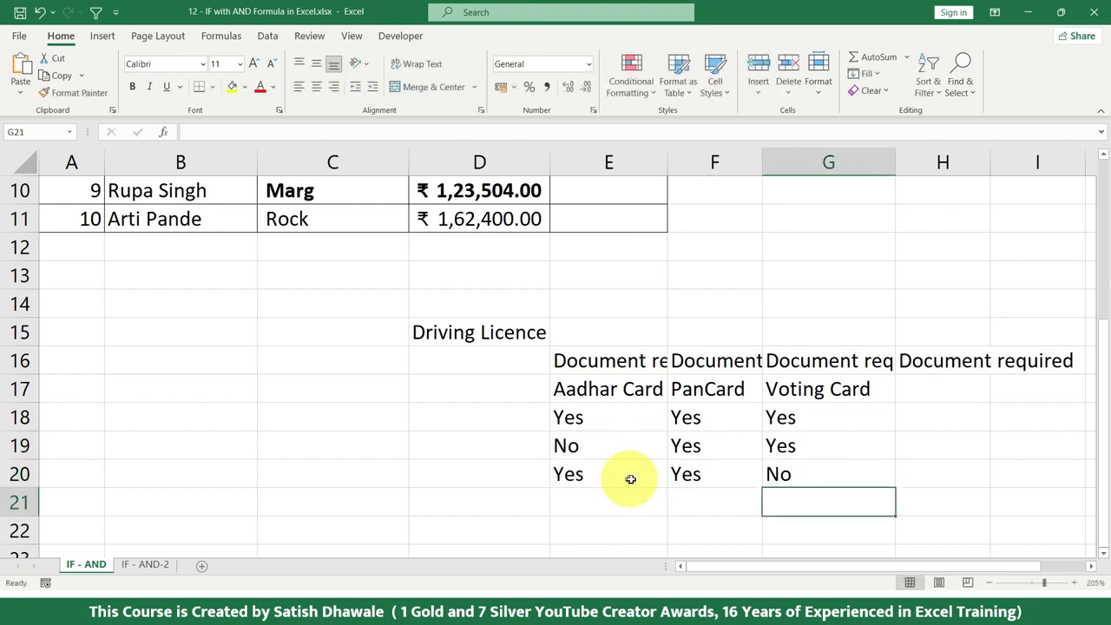
Change the answers in F20 and E20 to "No", and clear the answers from E20:G20.
{"action": "left_click", "coordinate": [724, 473]}
{"action": "type", "text": "No"}
{"action": "key", "text": "Up"}
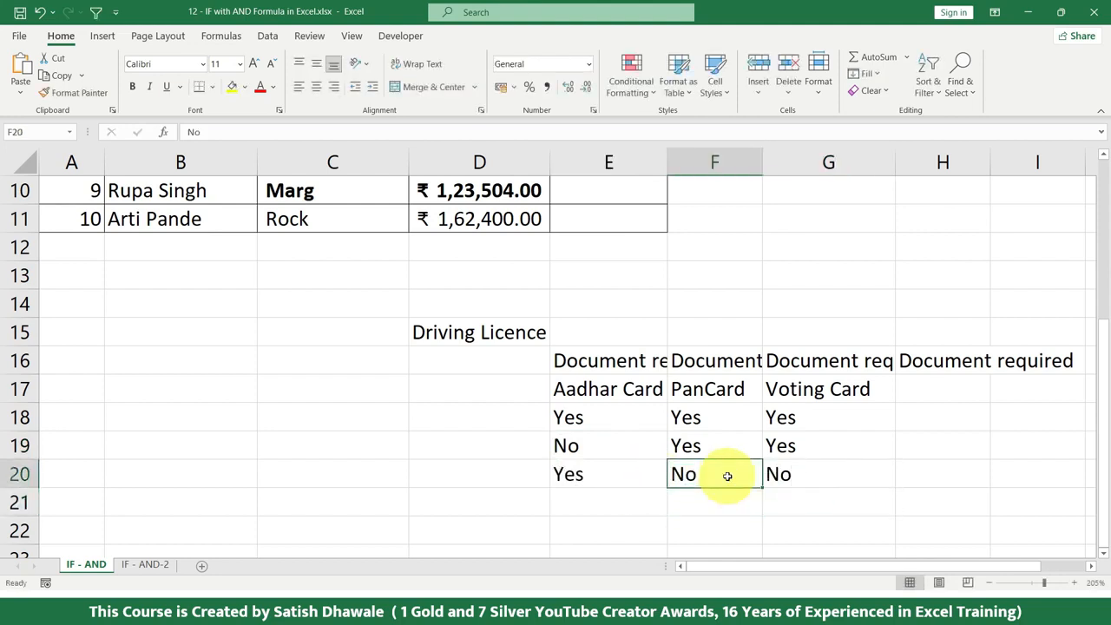
{"action": "key", "text": "Left"}
{"action": "type", "text": "No"}
{"action": "key", "text": "Return"}
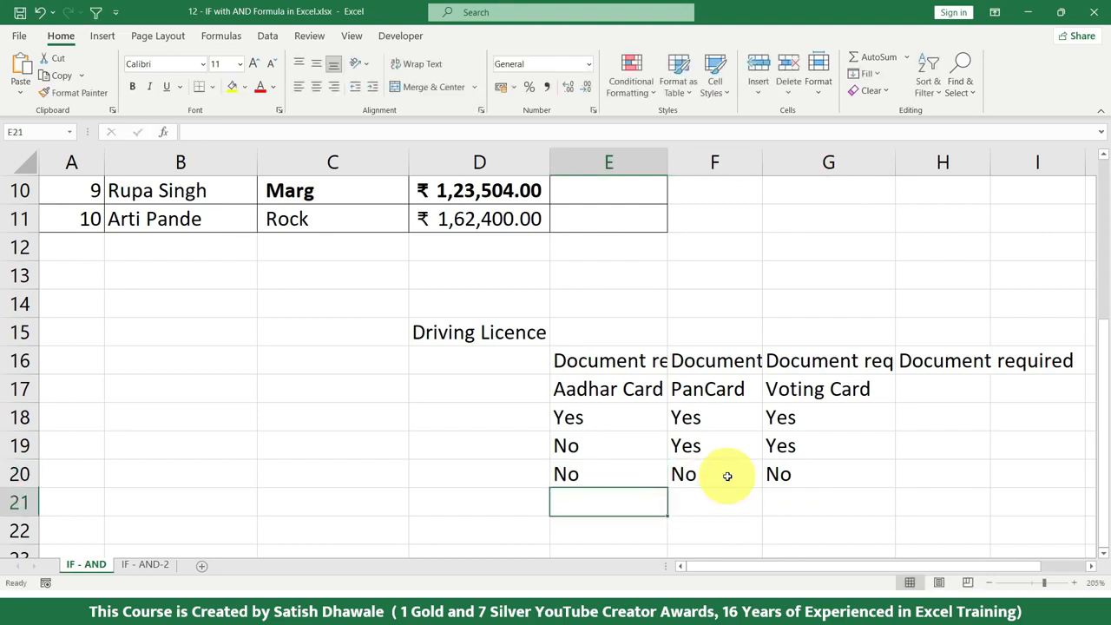
{"action": "left_click_drag", "start_coordinate": [624, 473], "coordinate": [783, 475]}
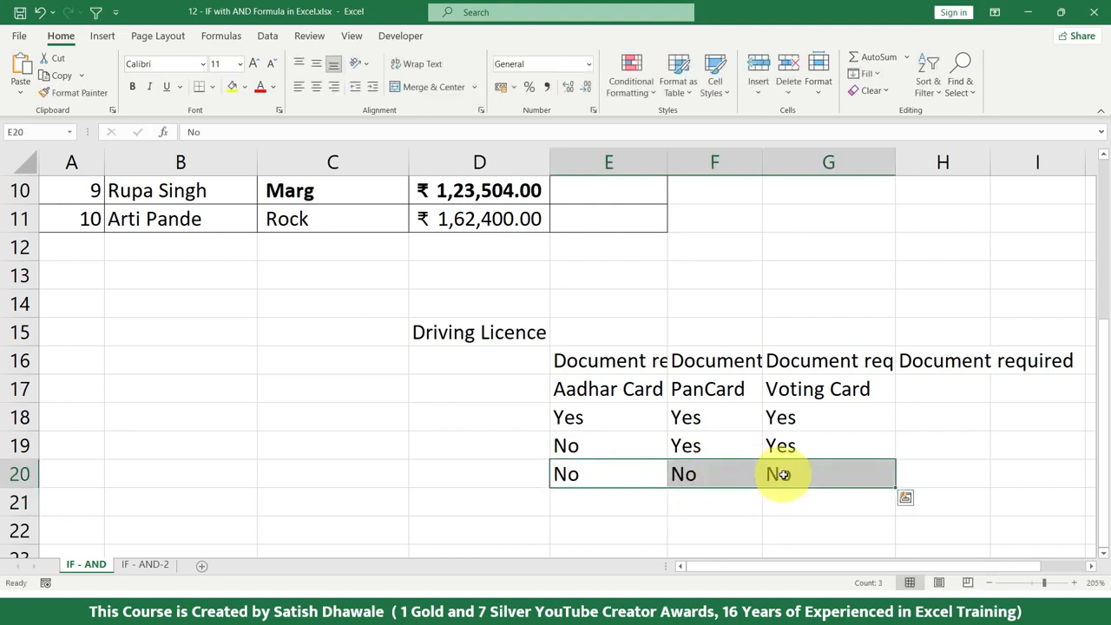
{"action": "key", "text": "Delete"}
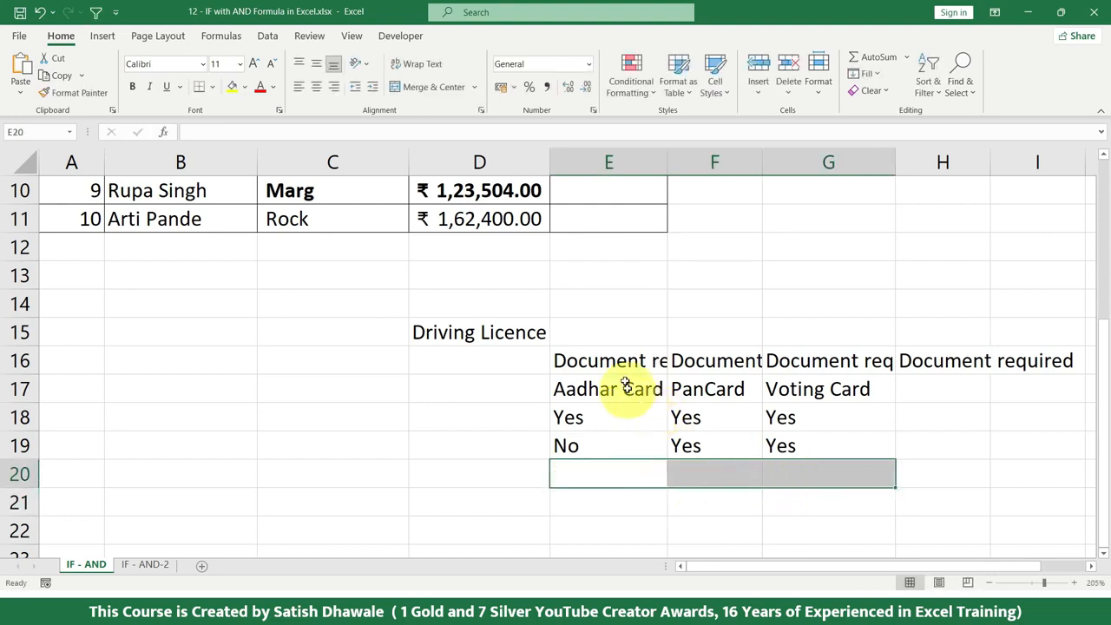
Review the document answers in E17:G19, and start an IF formula in D18 with the logical test E18="Yes".
{"action": "left_click_drag", "start_coordinate": [616, 389], "coordinate": [783, 428]}
{"action": "left_click", "coordinate": [483, 419]}
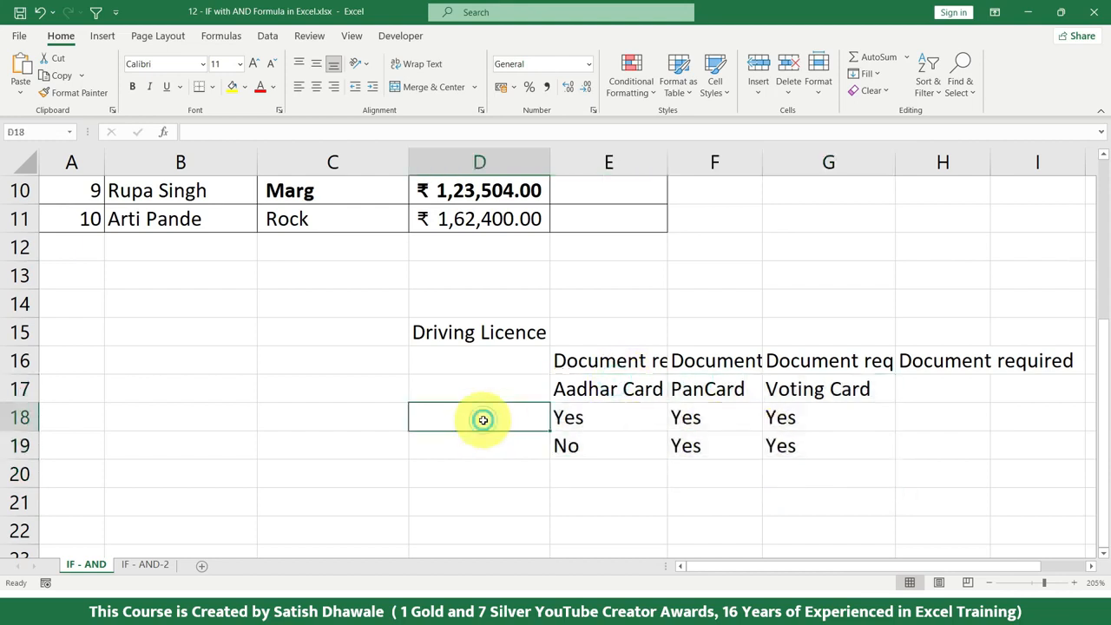
{"action": "left_click", "coordinate": [631, 400]}
{"action": "left_click_drag", "start_coordinate": [633, 397], "coordinate": [798, 435]}
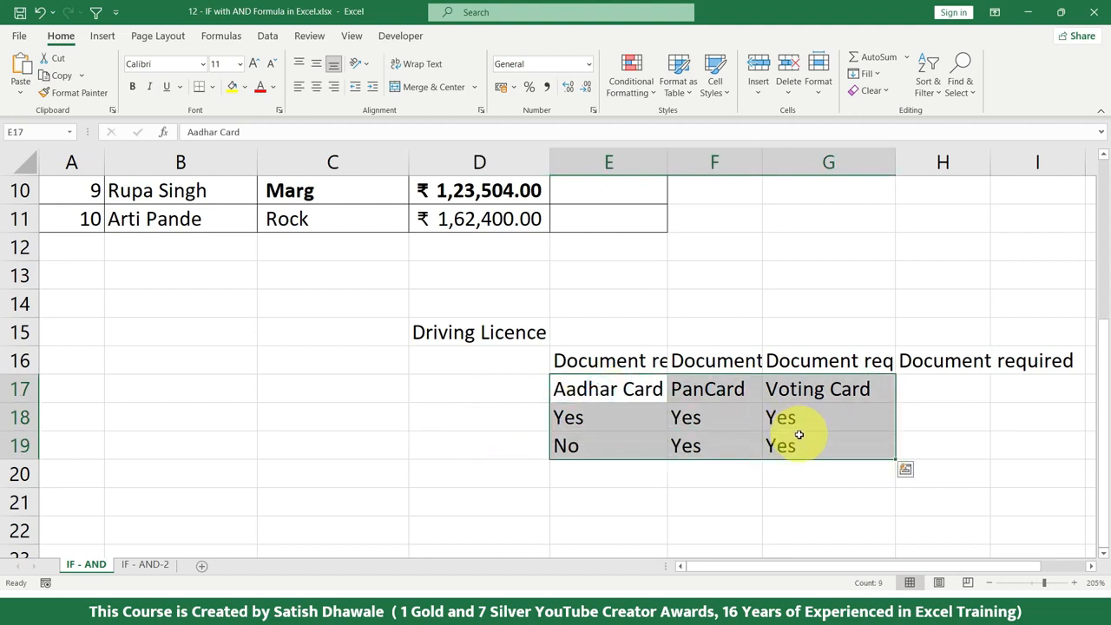
{"action": "left_click", "coordinate": [519, 424]}
{"action": "type", "text": "=if"}
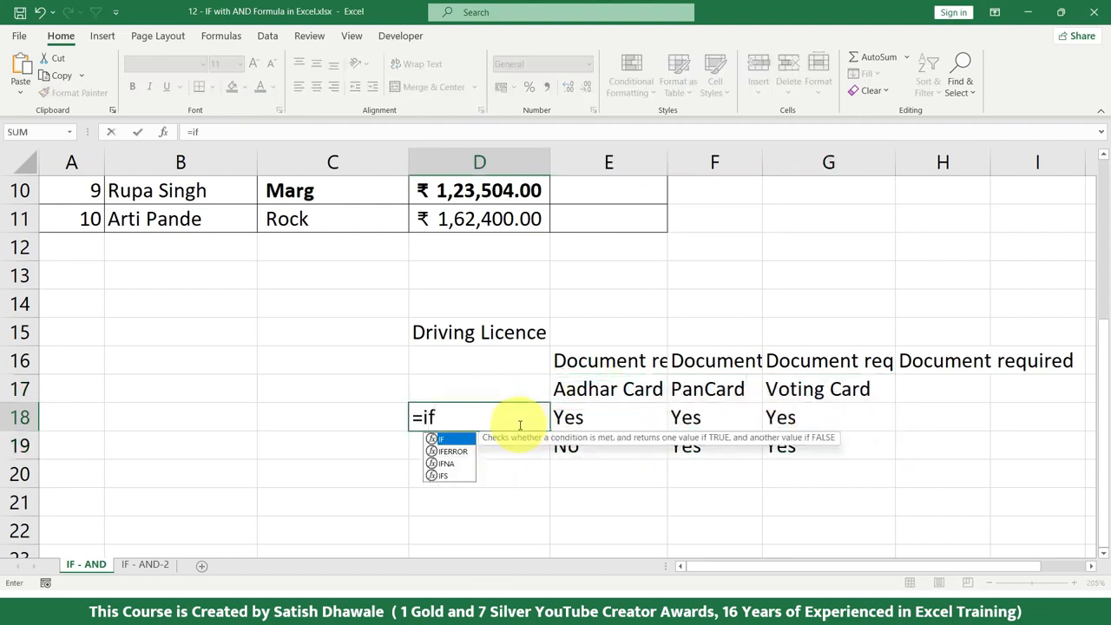
{"action": "key", "text": "Tab"}
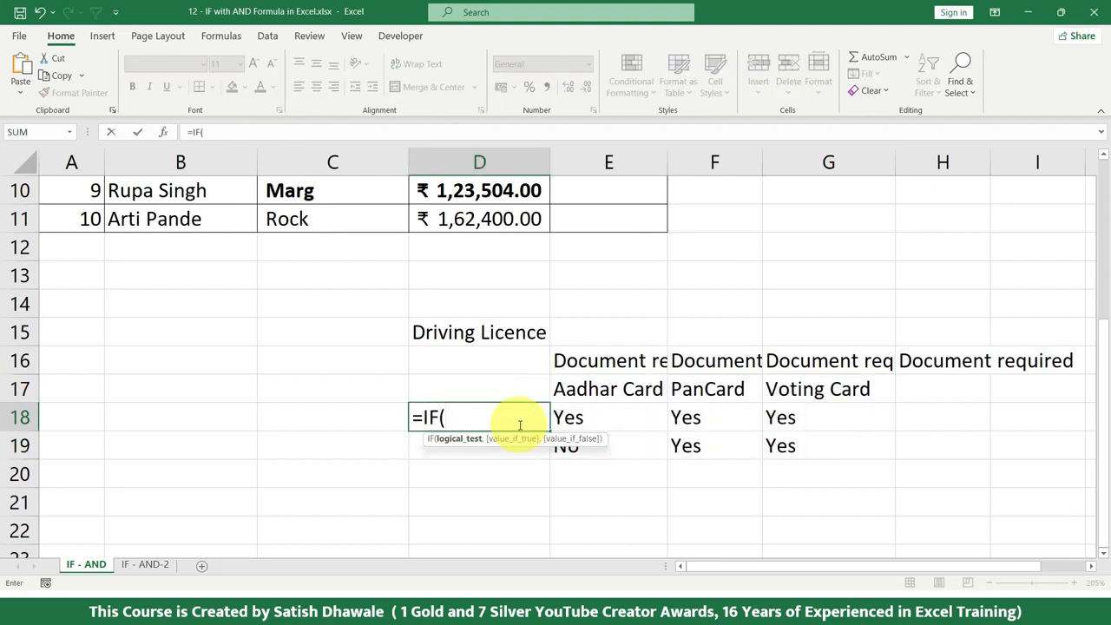
{"action": "left_click", "coordinate": [595, 422]}
{"action": "type", "text": "=\"Yes"}
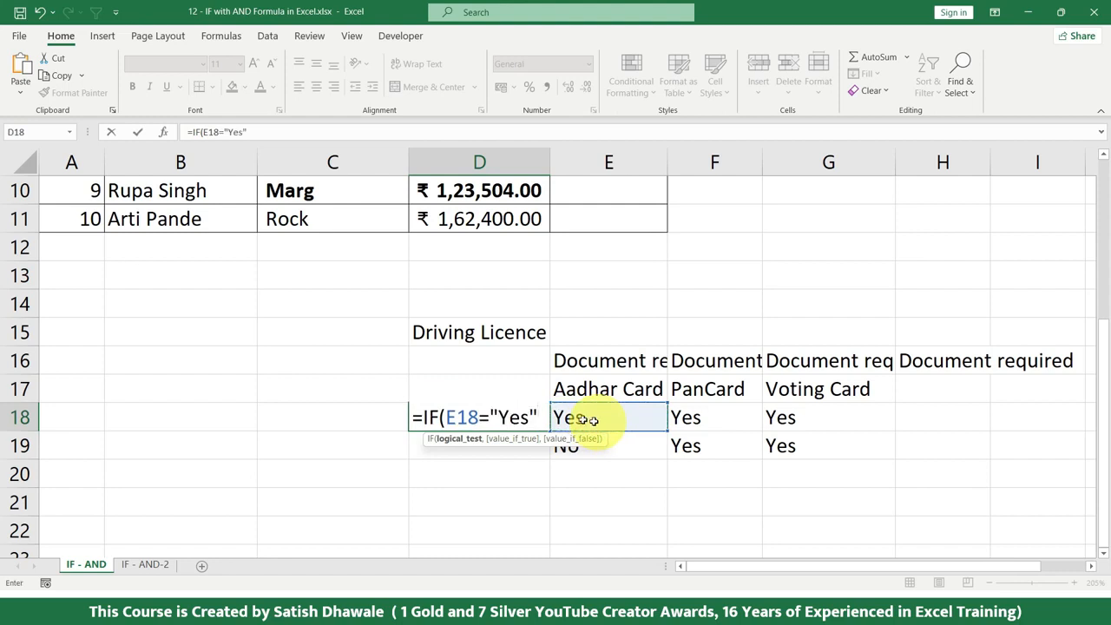
Insert an AND function before the logical test E18="Yes" inside the IF formula in D18.
{"action": "left_click", "coordinate": [467, 414]}
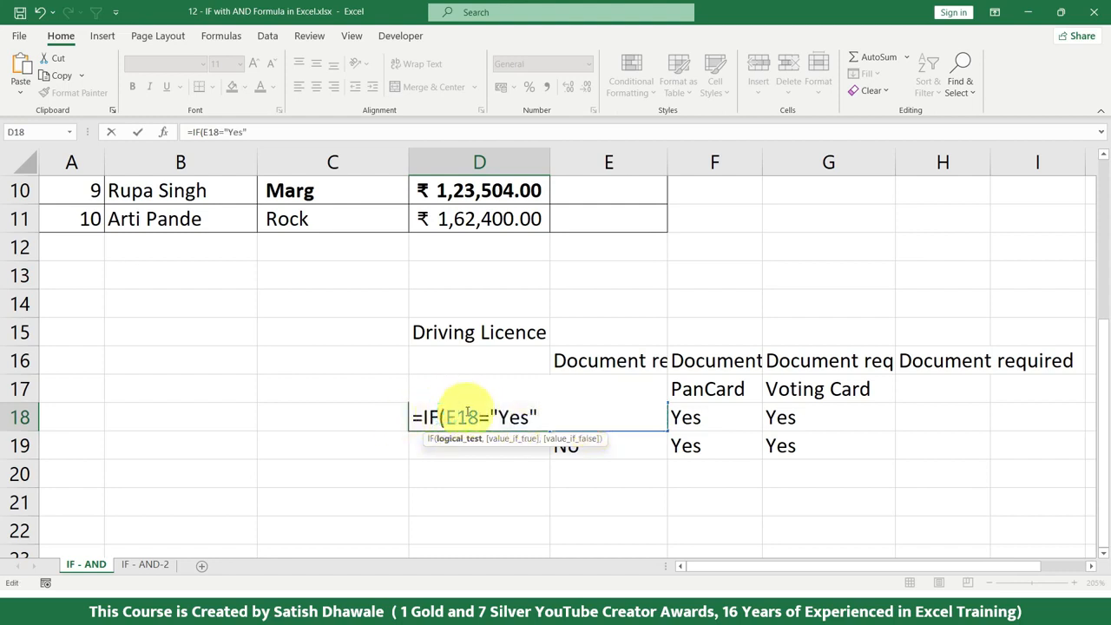
{"action": "type", "text": "a"}
{"action": "key", "text": "BackSpace"}
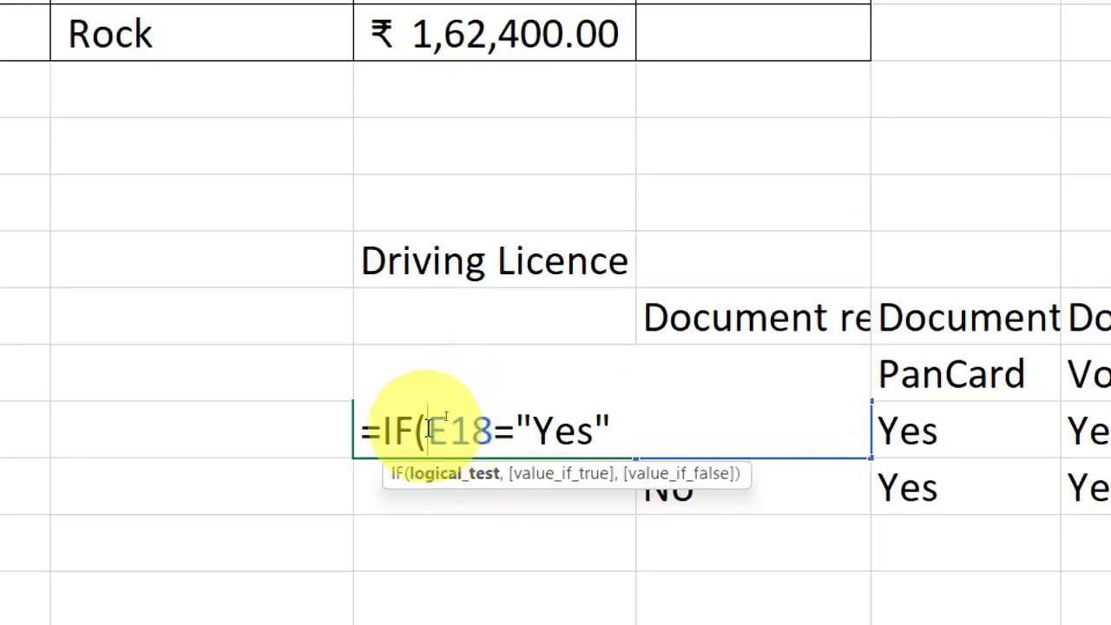
{"action": "left_click_drag", "start_coordinate": [445, 418], "coordinate": [539, 416]}
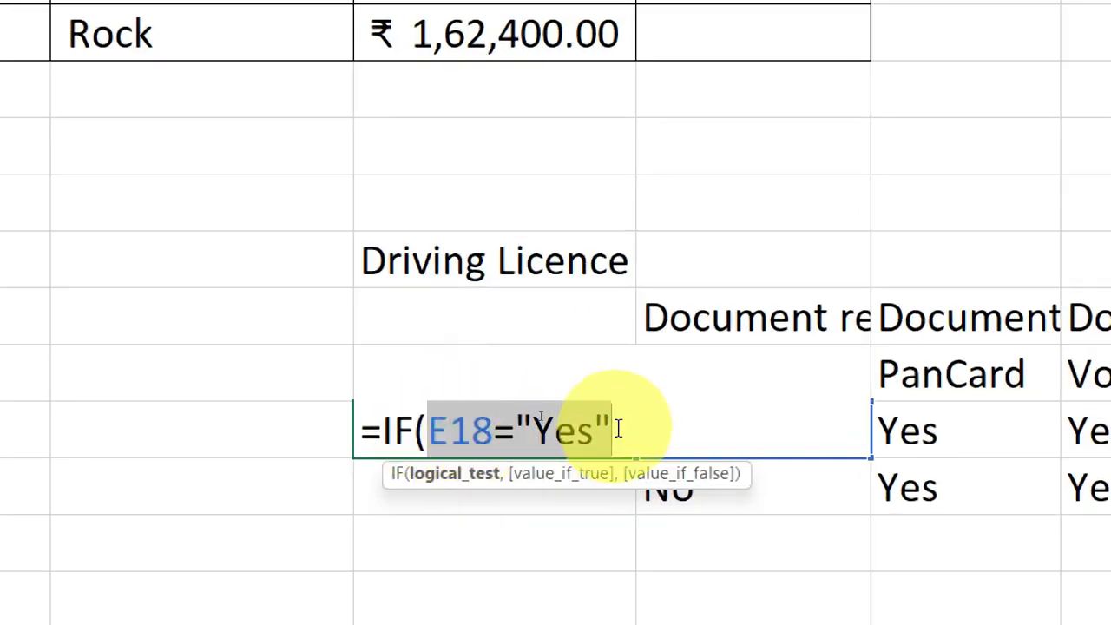
{"action": "left_click", "coordinate": [423, 429]}
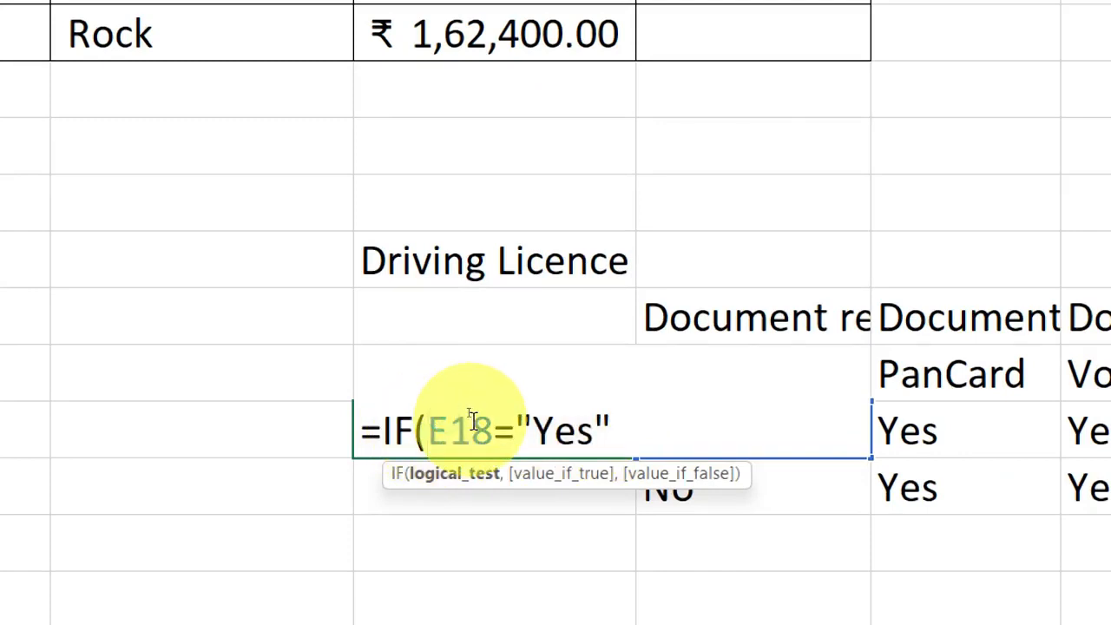
{"action": "type", "text": "and"}
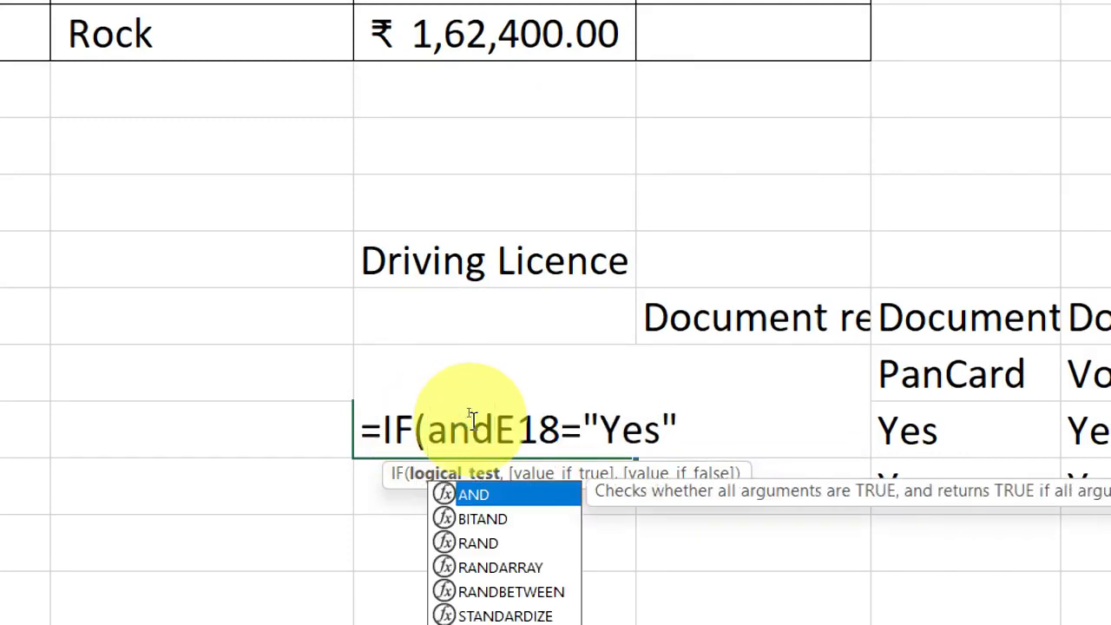
{"action": "type", "text": "("}
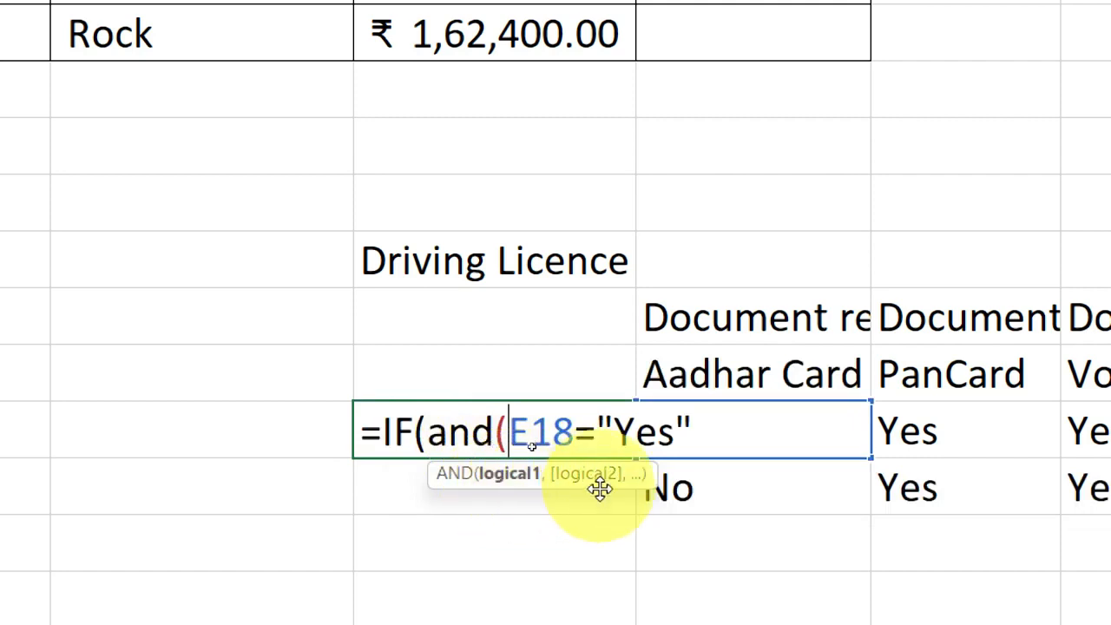
Add the conditions F18="Yes" and G18="yes" to the AND test, close it, and discard the unfinished formula in D18.
{"action": "left_click", "coordinate": [716, 434]}
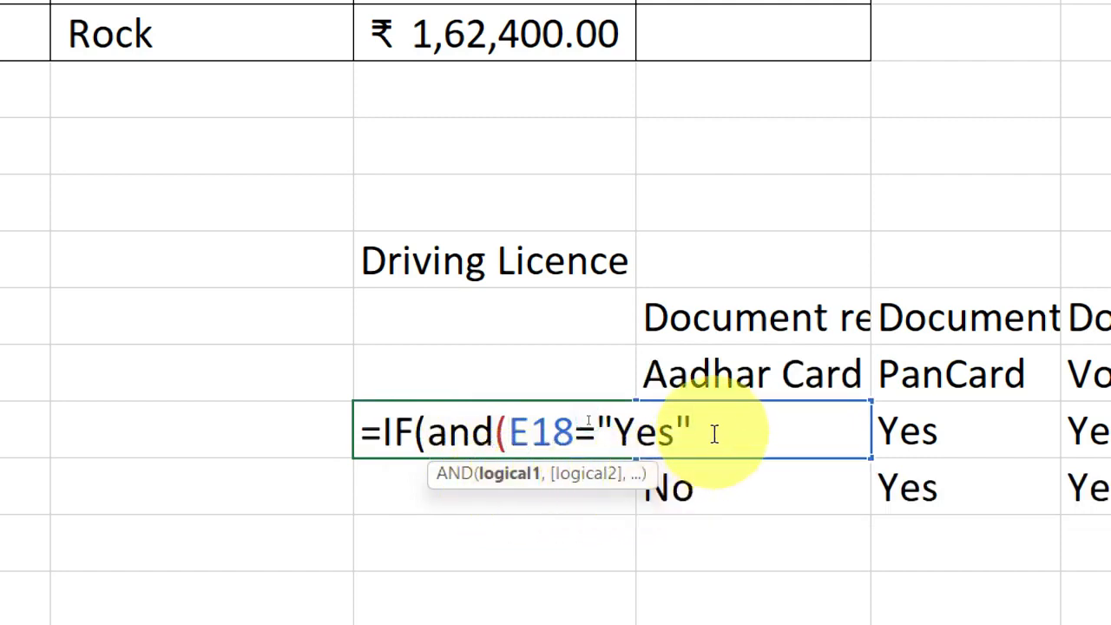
{"action": "type", "text": ","}
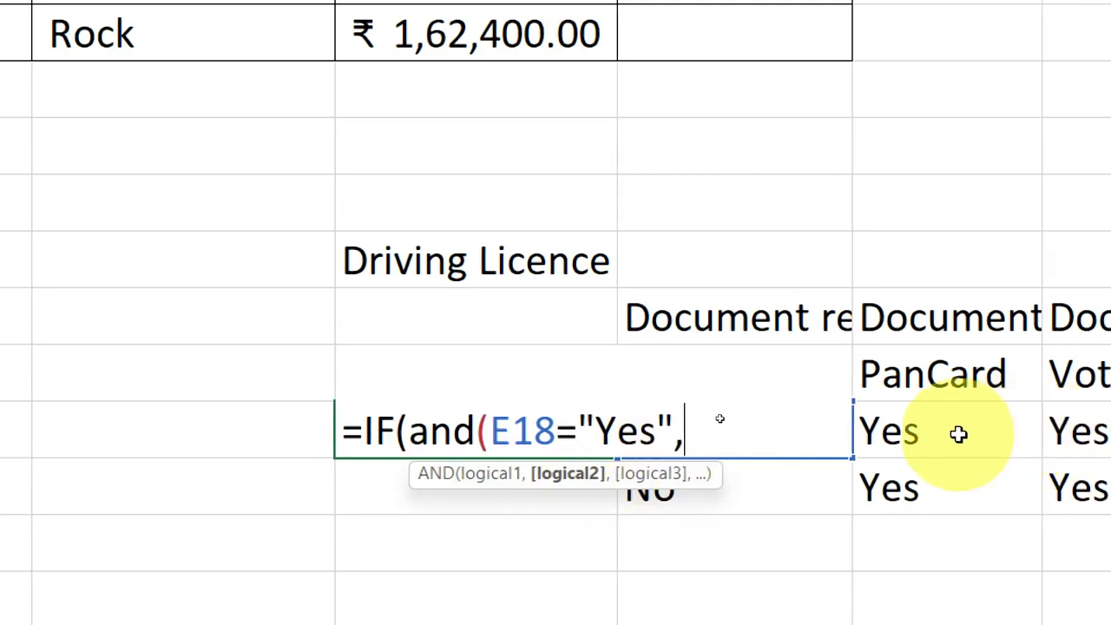
{"action": "left_click", "coordinate": [1037, 431]}
{"action": "type", "text": "=\"Y"}
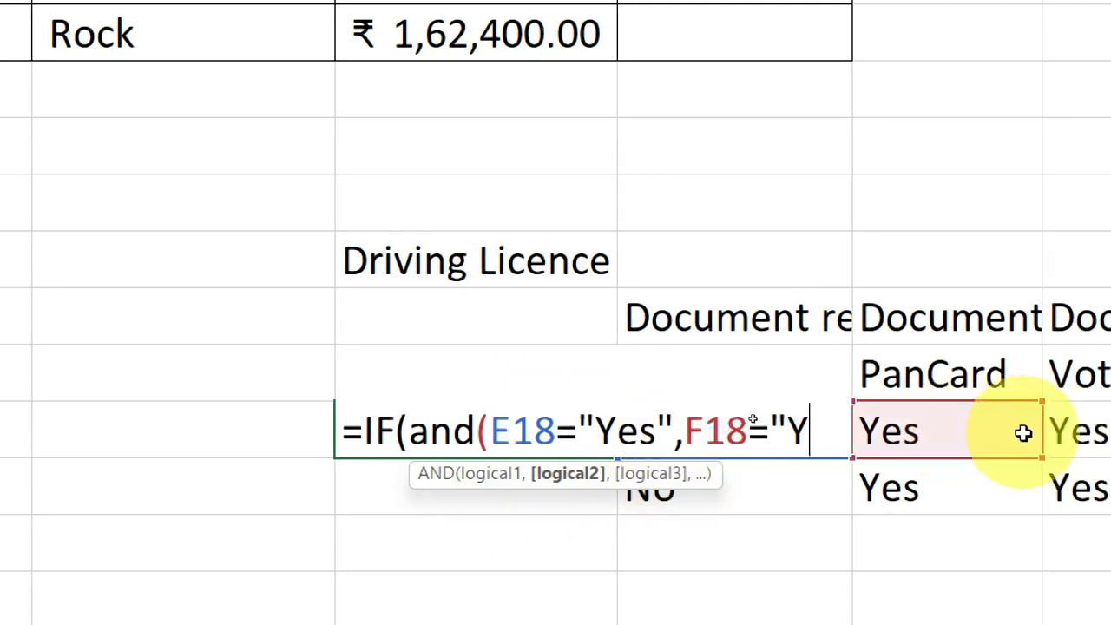
{"action": "type", "text": "es\""}
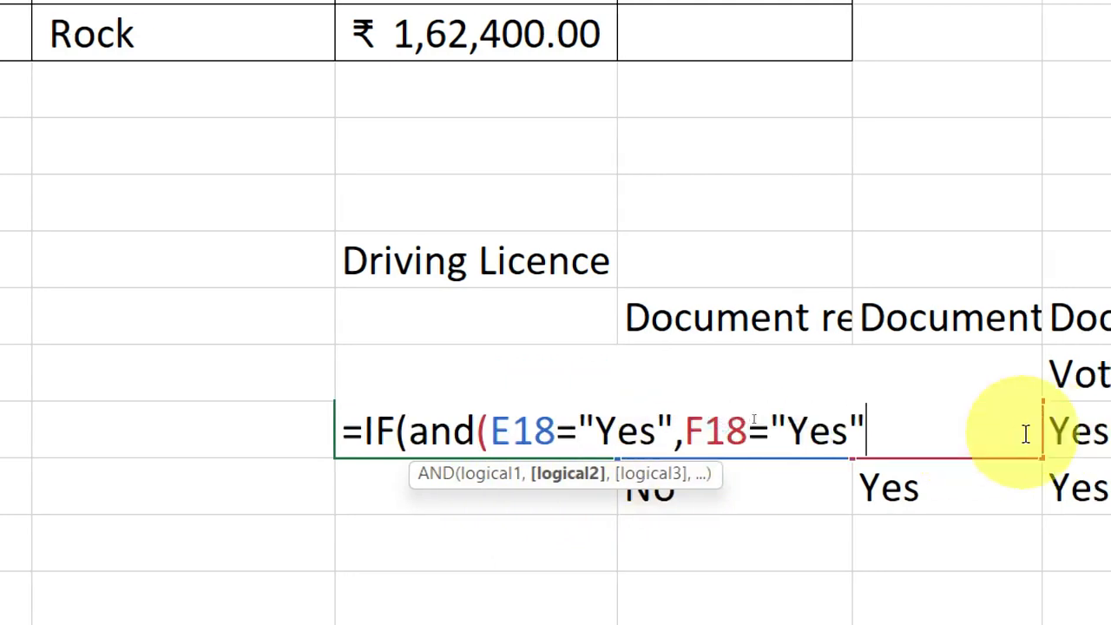
{"action": "type", "text": ","}
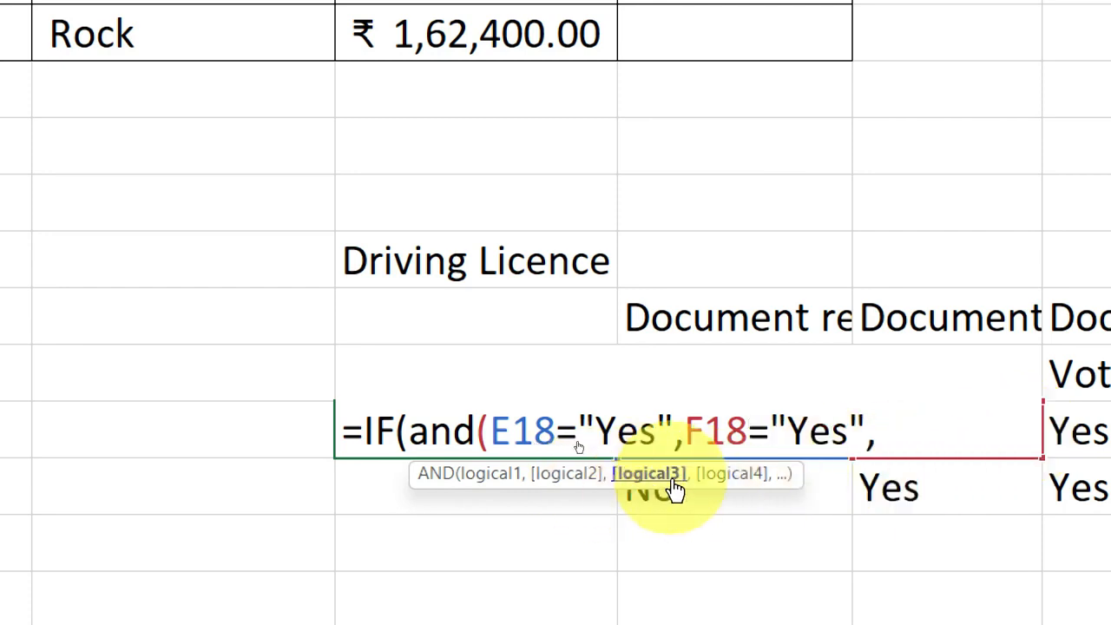
{"action": "left_click", "coordinate": [1076, 432]}
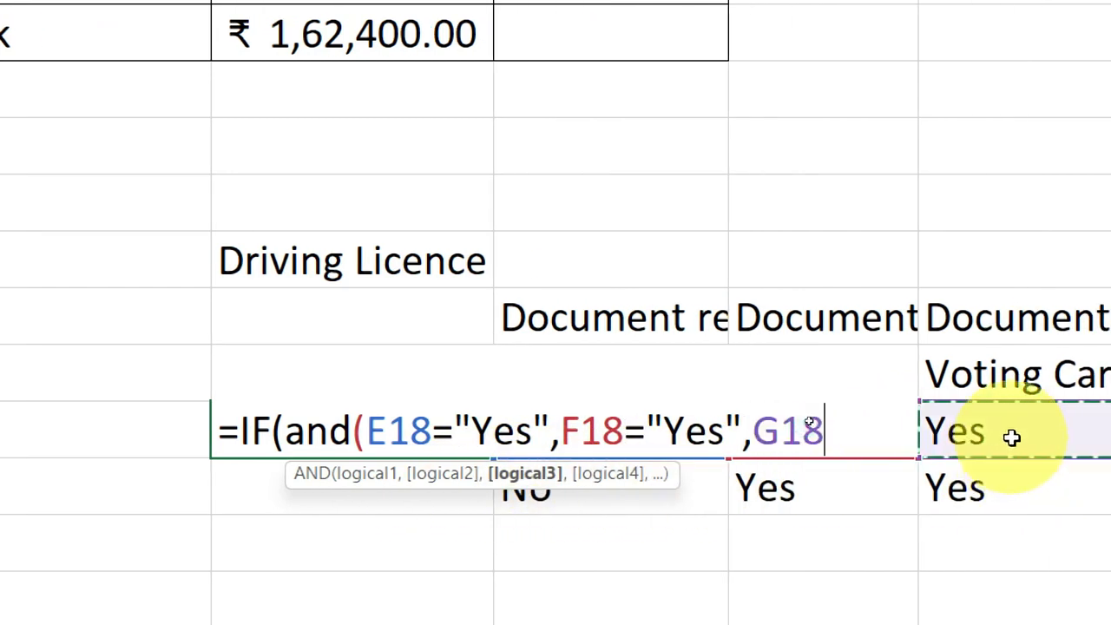
{"action": "type", "text": "=\"yes"}
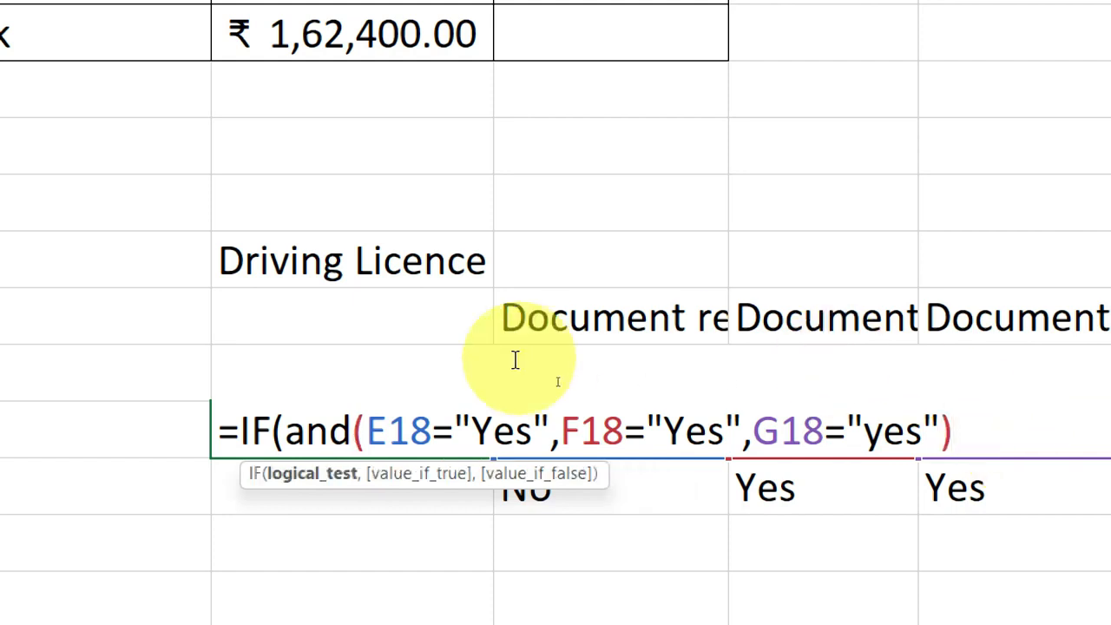
{"action": "left_click_drag", "start_coordinate": [292, 432], "coordinate": [975, 412]}
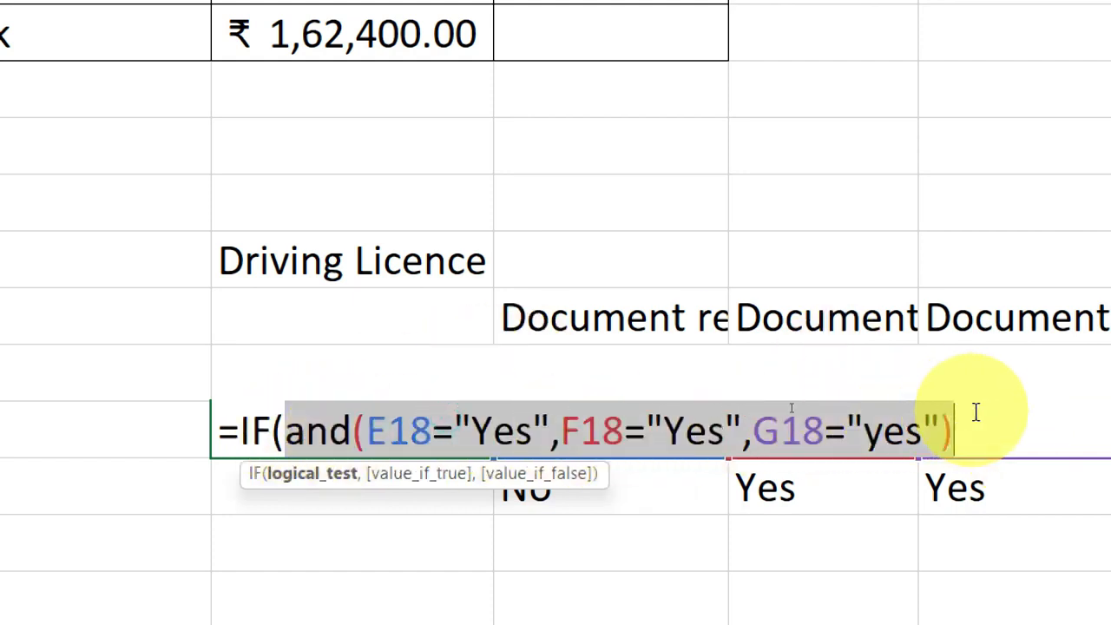
{"action": "key", "text": "Escape"}
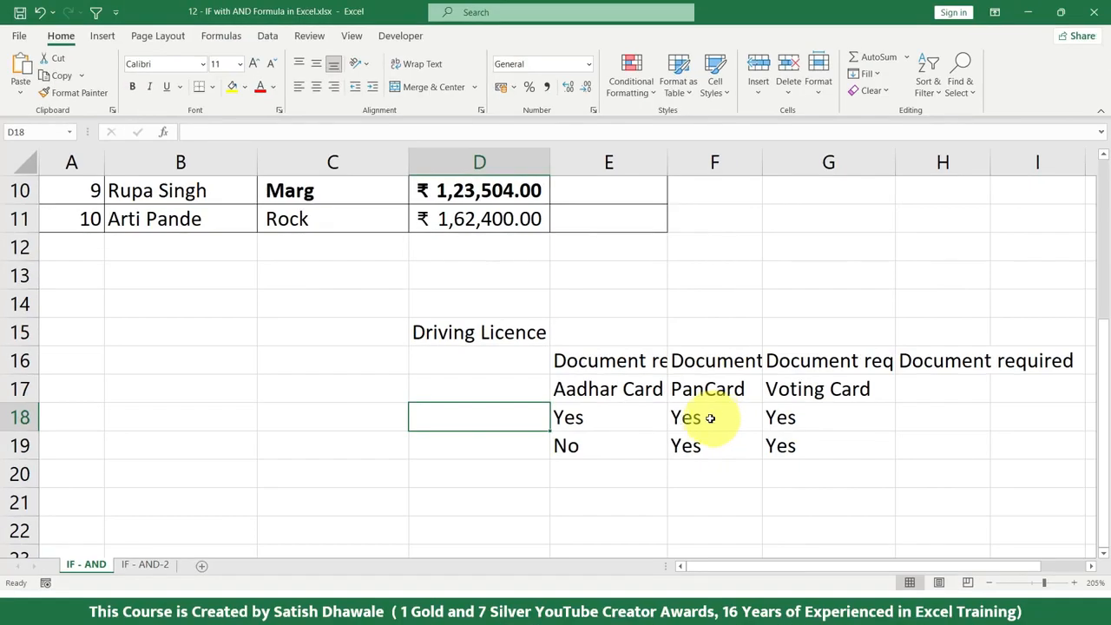
Start an AND formula in the first Incentive cell, E2, with the condition C2="Marg".
{"action": "scroll", "coordinate": [601, 415], "scroll_direction": "up", "scroll_amount": 1}
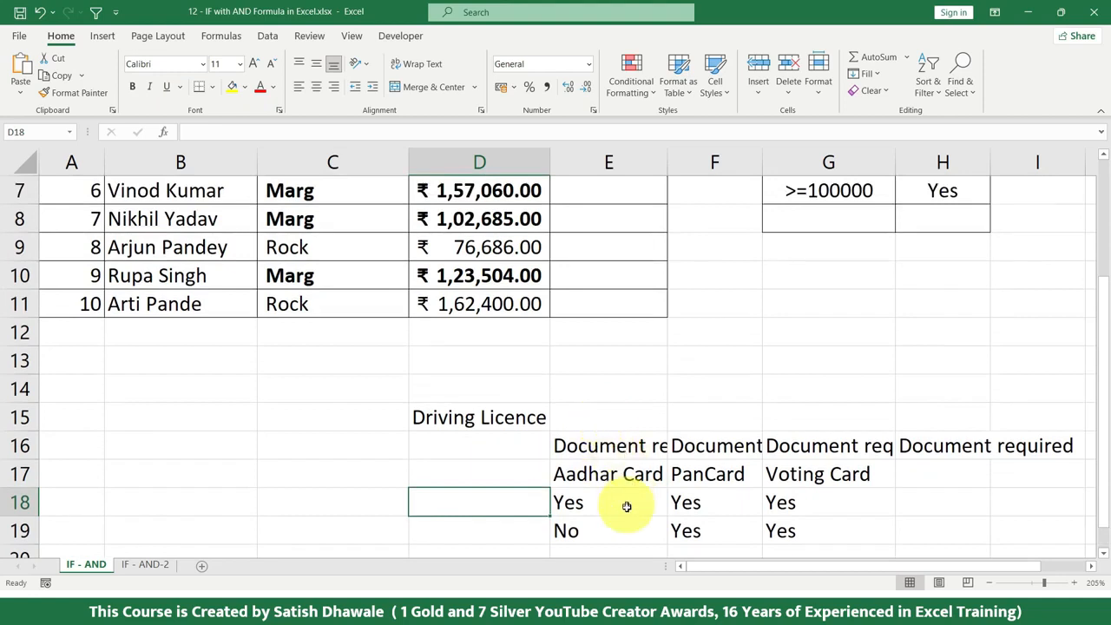
{"action": "left_click_drag", "start_coordinate": [623, 506], "coordinate": [805, 511]}
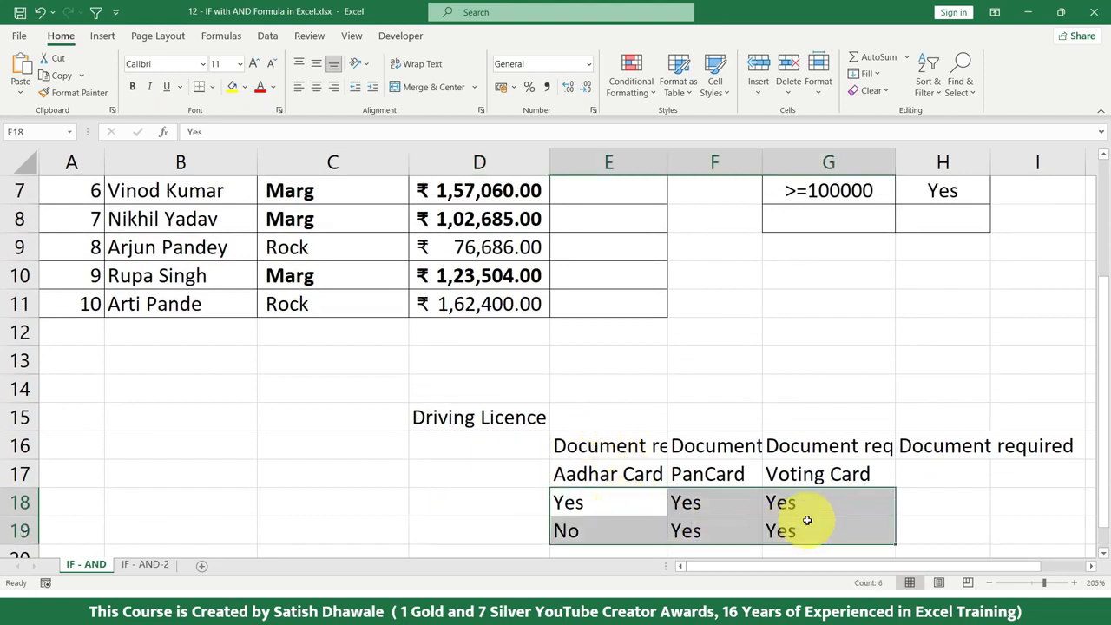
{"action": "scroll", "coordinate": [799, 518], "scroll_direction": "up", "scroll_amount": 2}
{"action": "left_click", "coordinate": [608, 210]}
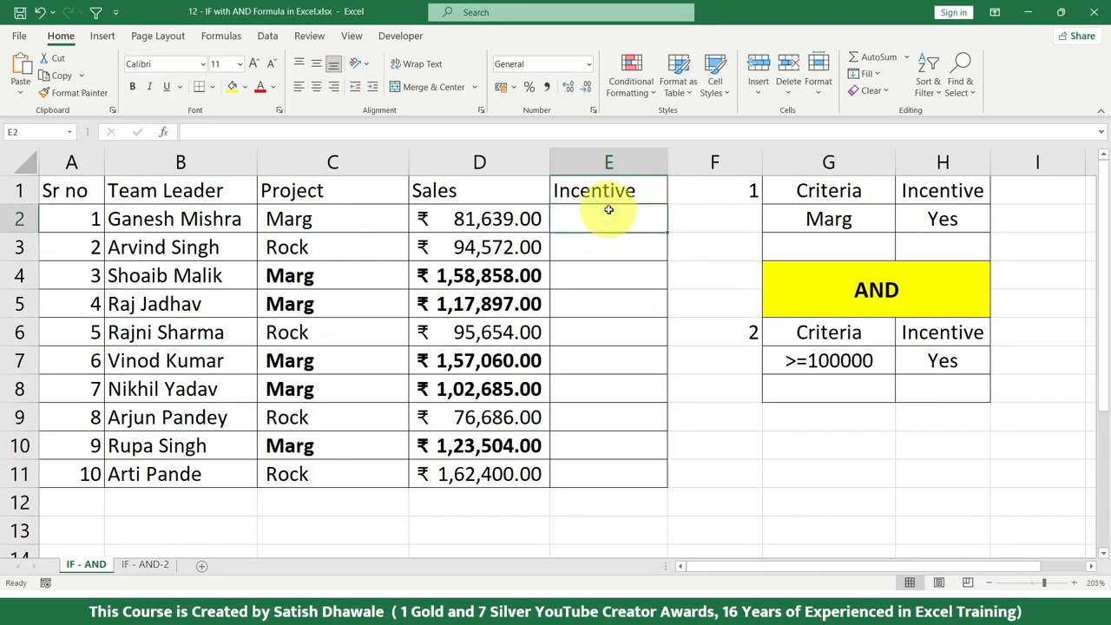
{"action": "type", "text": "="}
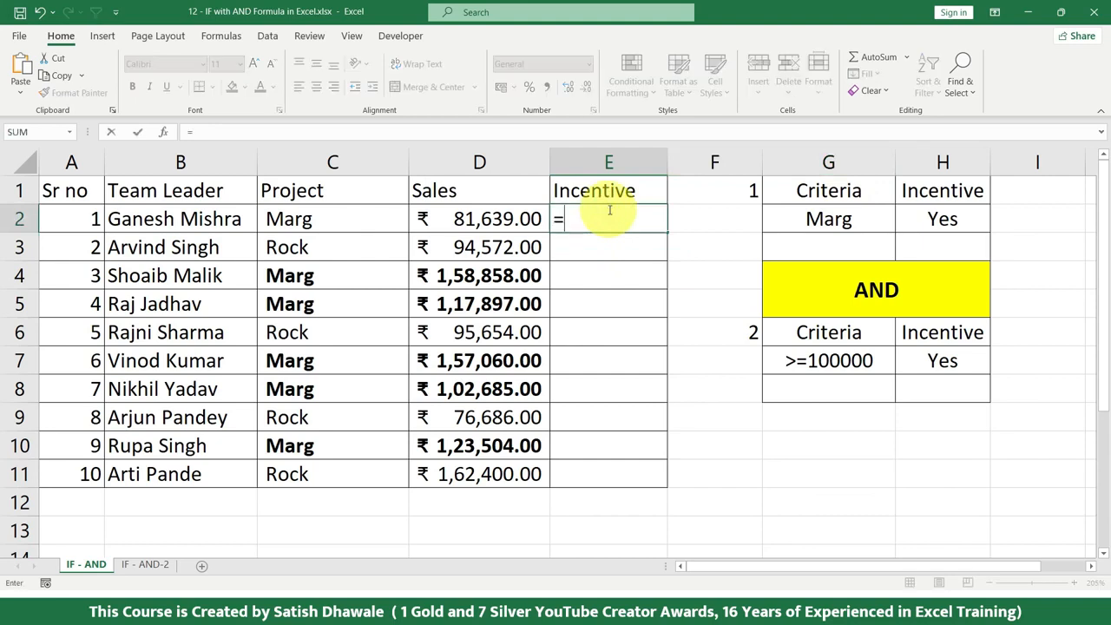
{"action": "key", "text": "BackSpace"}
{"action": "type", "text": "=AND("}
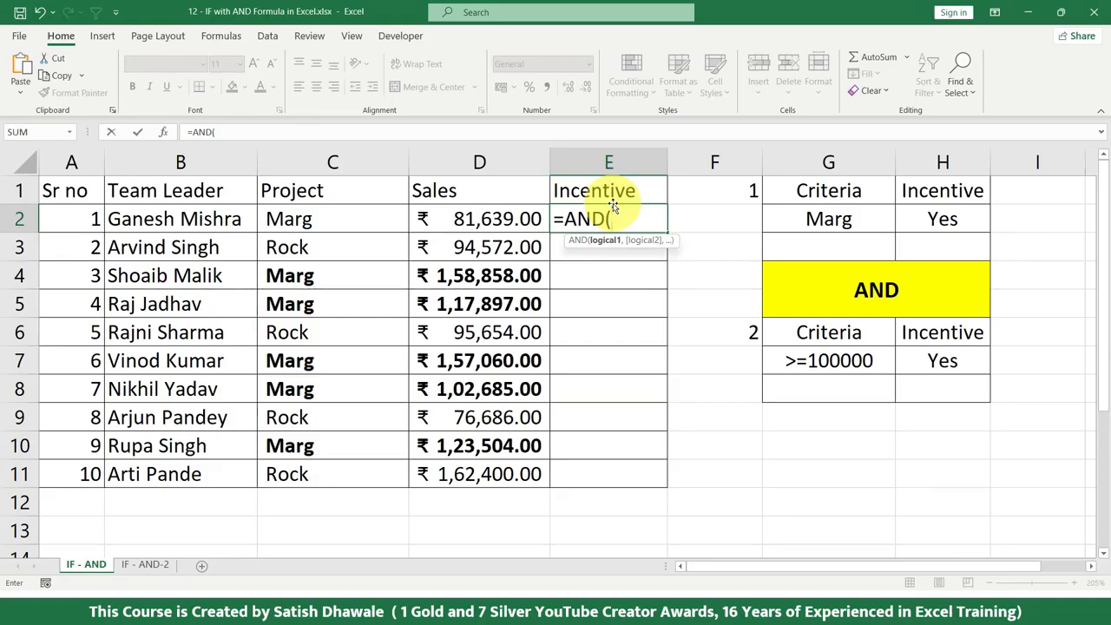
{"action": "left_click", "coordinate": [355, 219]}
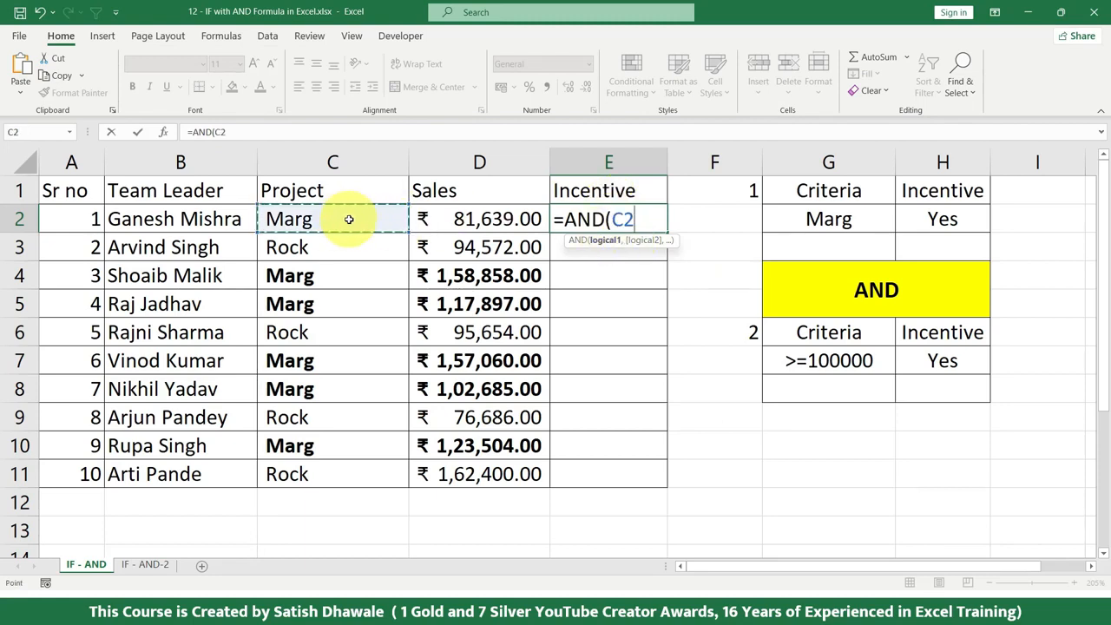
{"action": "type", "text": "=\"yE"}
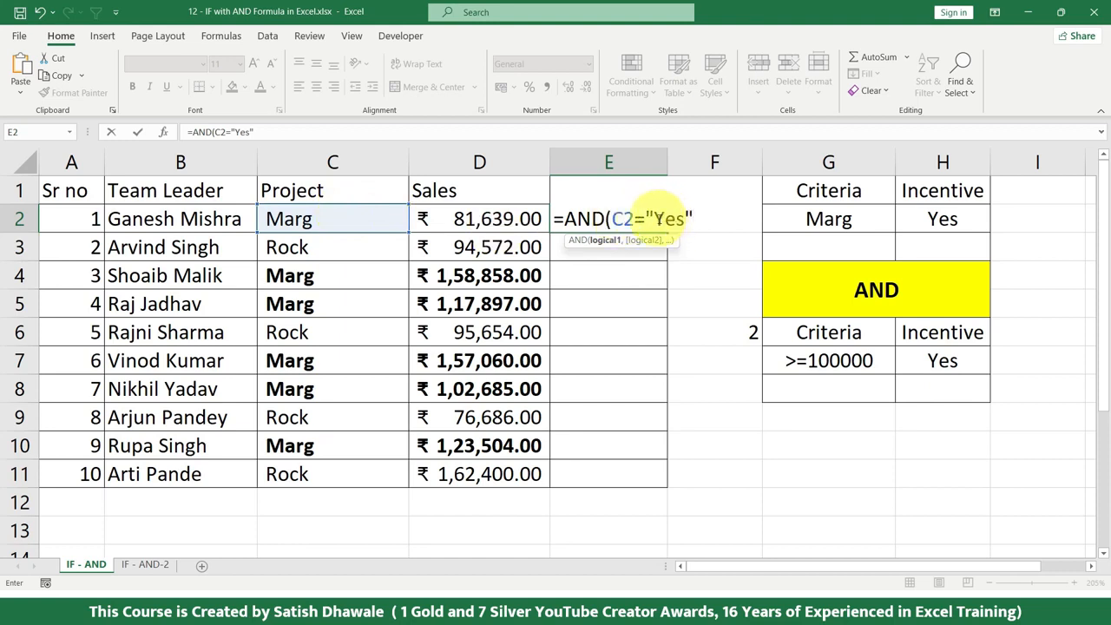
{"action": "double_click", "coordinate": [660, 219]}
{"action": "type", "text": "Marg"}
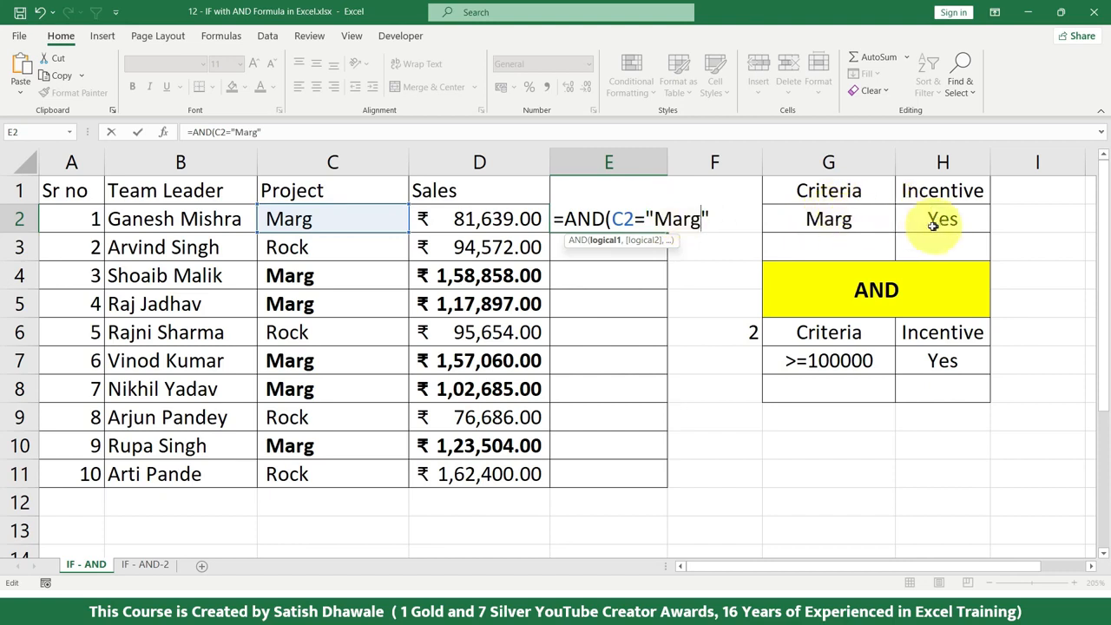
Add the second condition D2>=100000 to the AND formula in E2 and enter the completed formula.
{"action": "left_click_drag", "start_coordinate": [714, 218], "coordinate": [612, 218]}
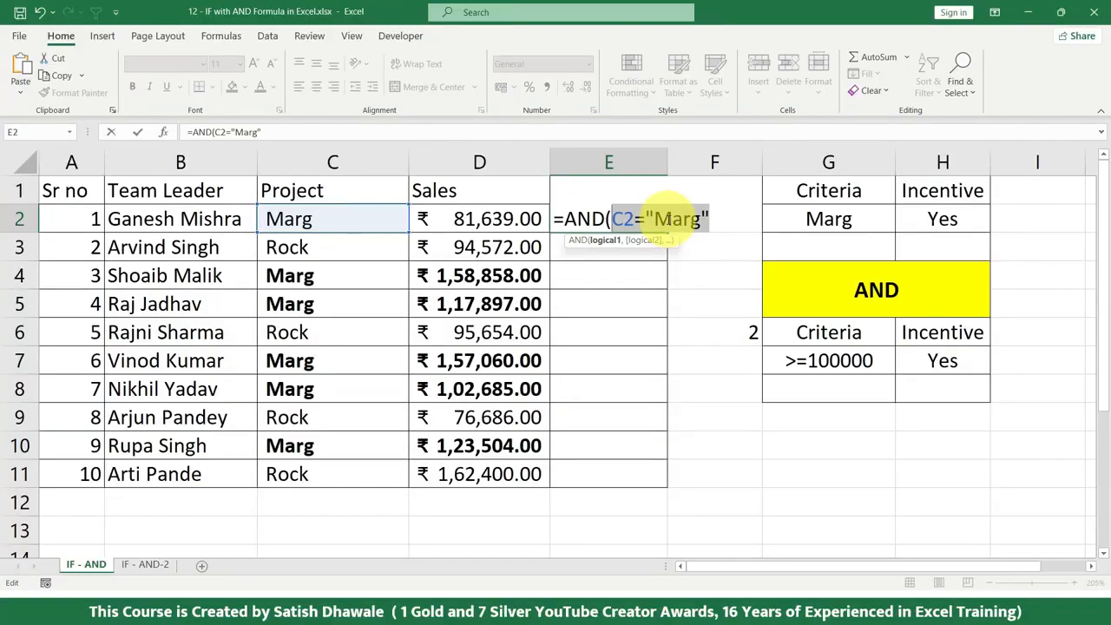
{"action": "left_click", "coordinate": [712, 221]}
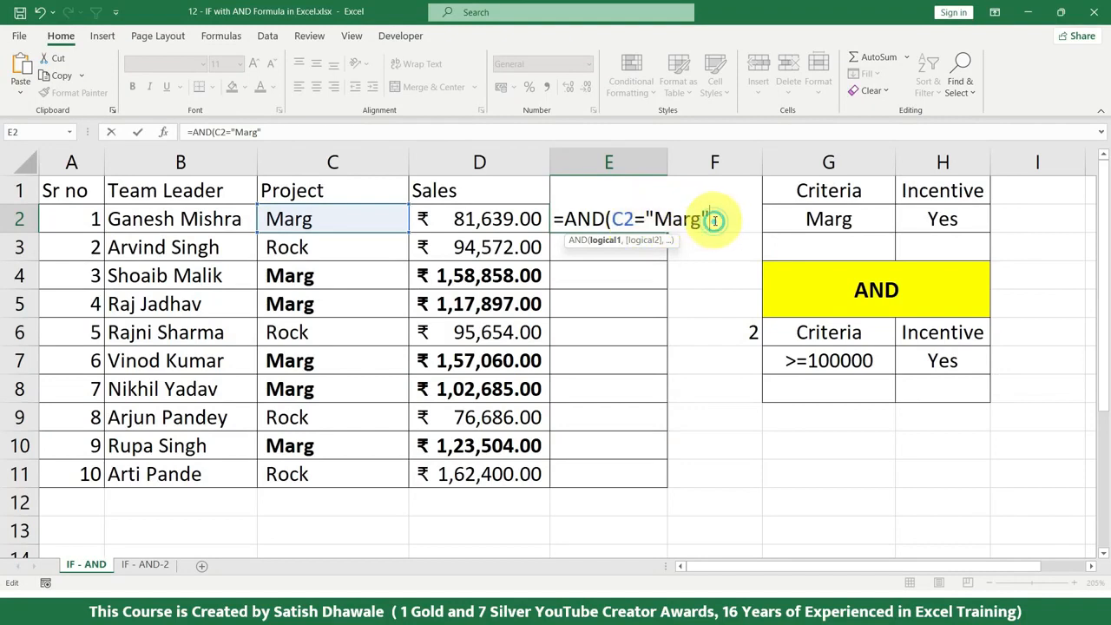
{"action": "type", "text": ","}
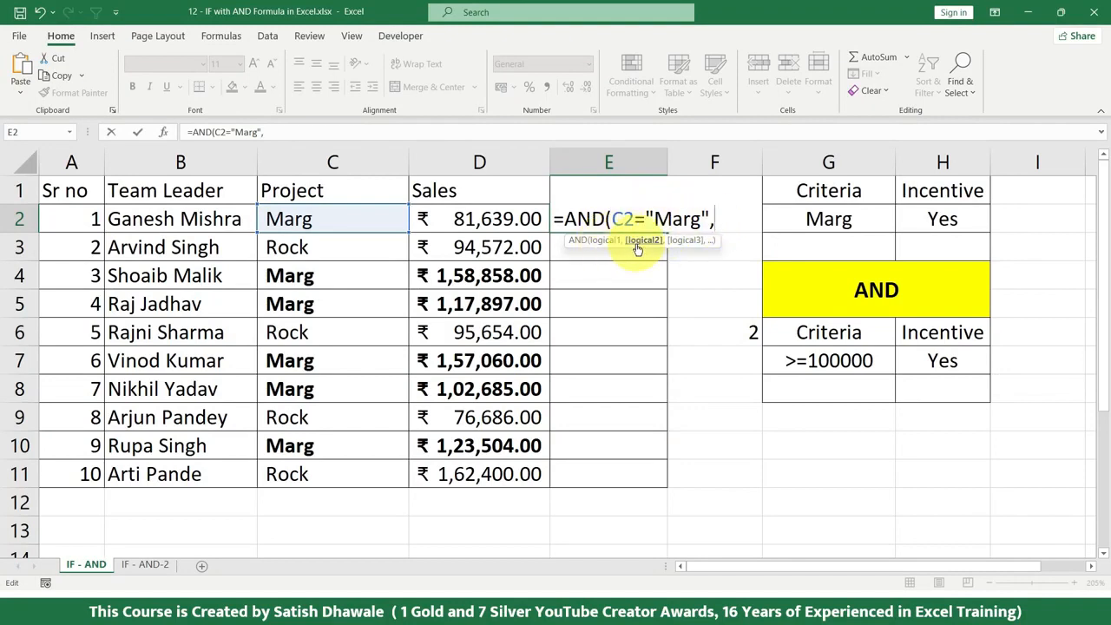
{"action": "left_click", "coordinate": [457, 219]}
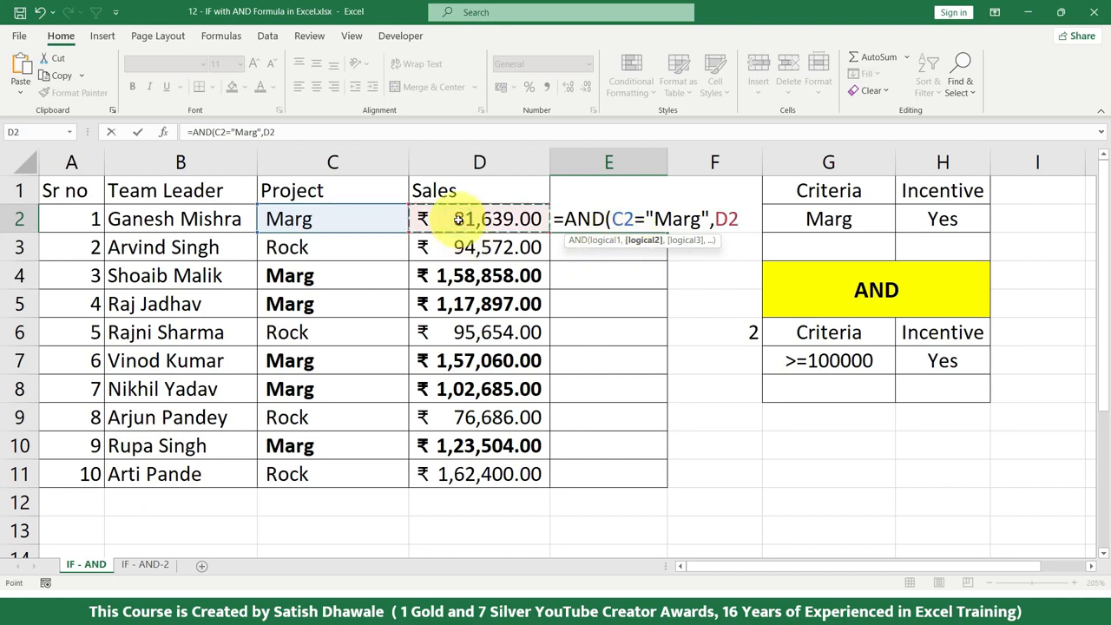
{"action": "type", "text": ">=100000"}
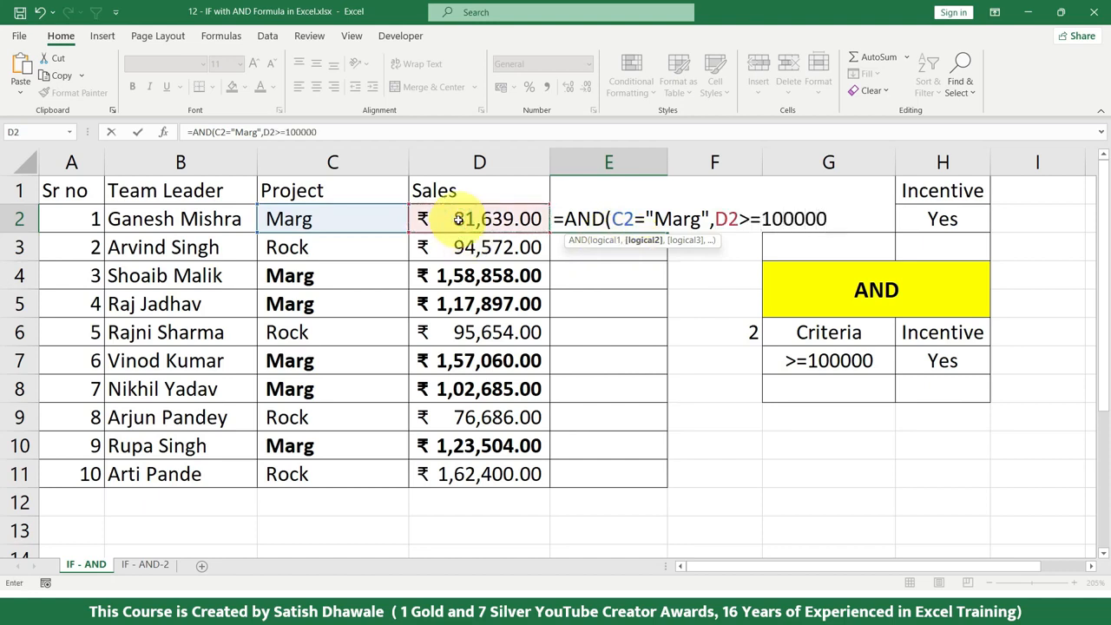
{"action": "left_click_drag", "start_coordinate": [645, 217], "coordinate": [828, 219]}
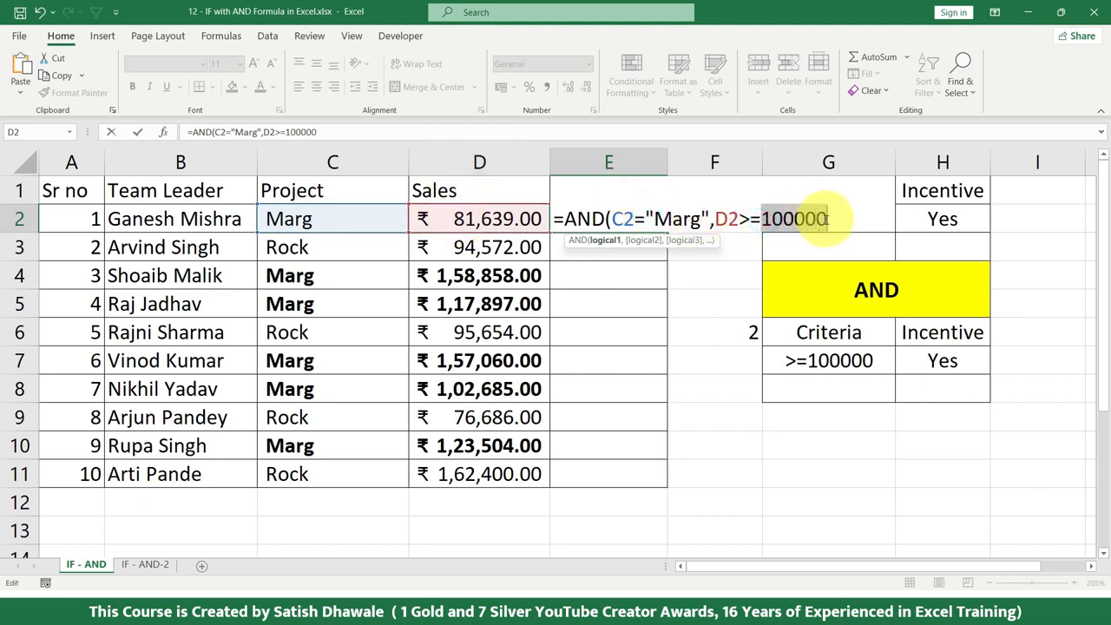
{"action": "left_click", "coordinate": [830, 219]}
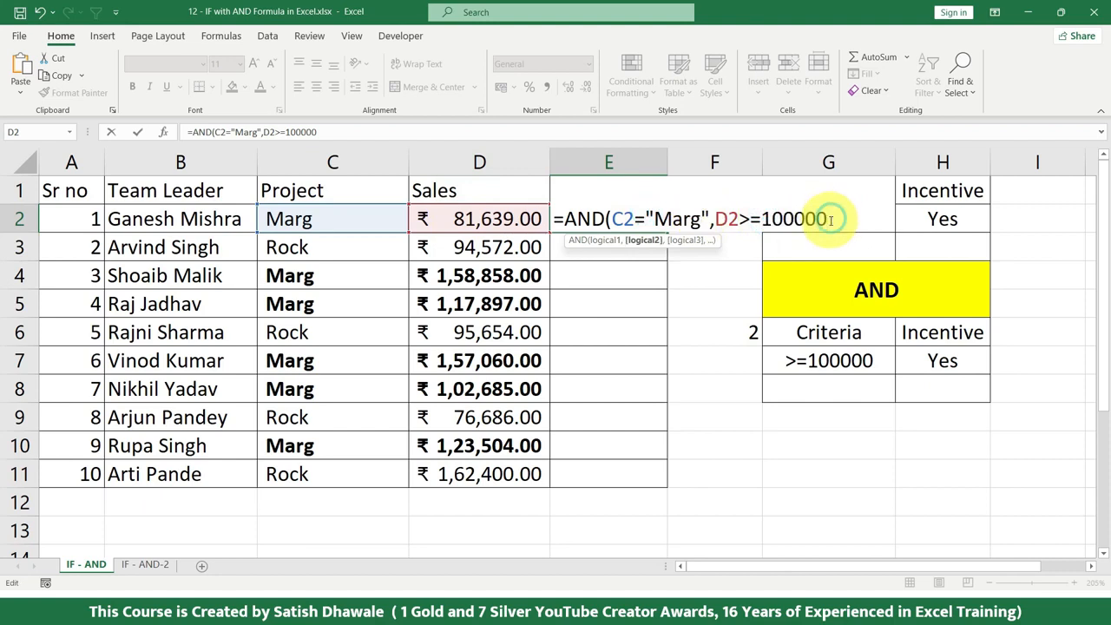
{"action": "type", "text": ")"}
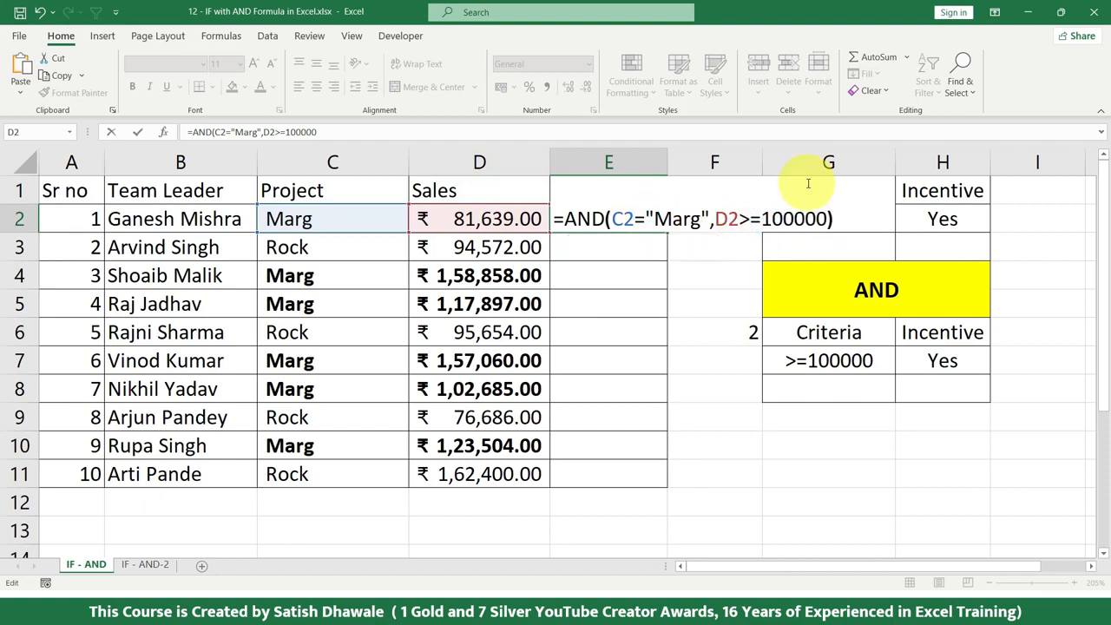
{"action": "key", "text": "Return"}
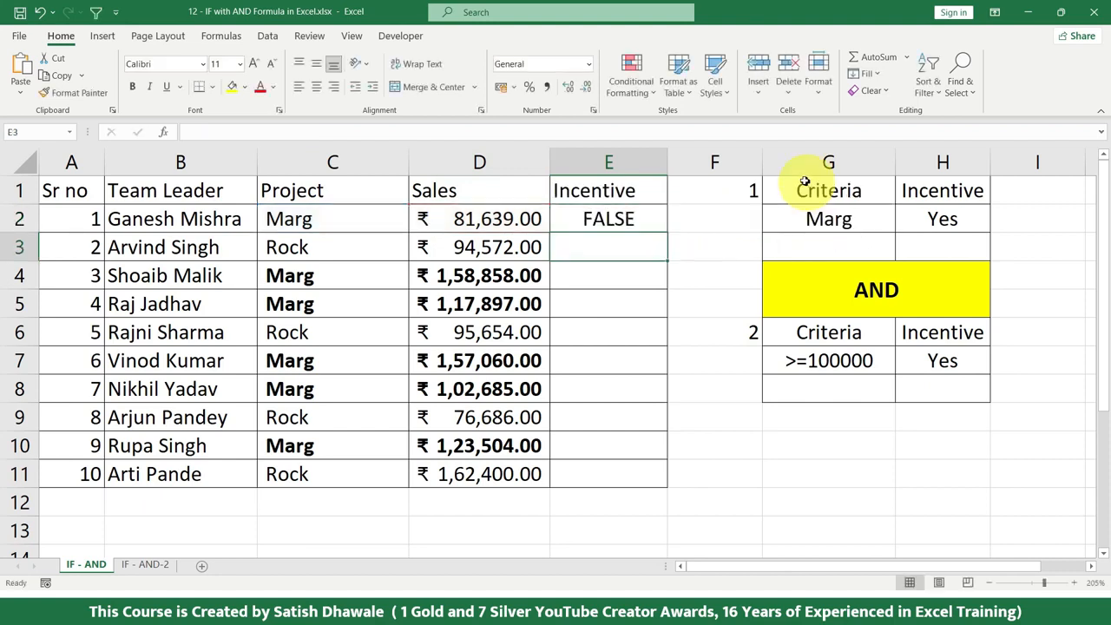
Fill the AND formula from E2 down through E11, and check the Sales and Incentive values in row 4.
{"action": "left_click", "coordinate": [640, 219]}
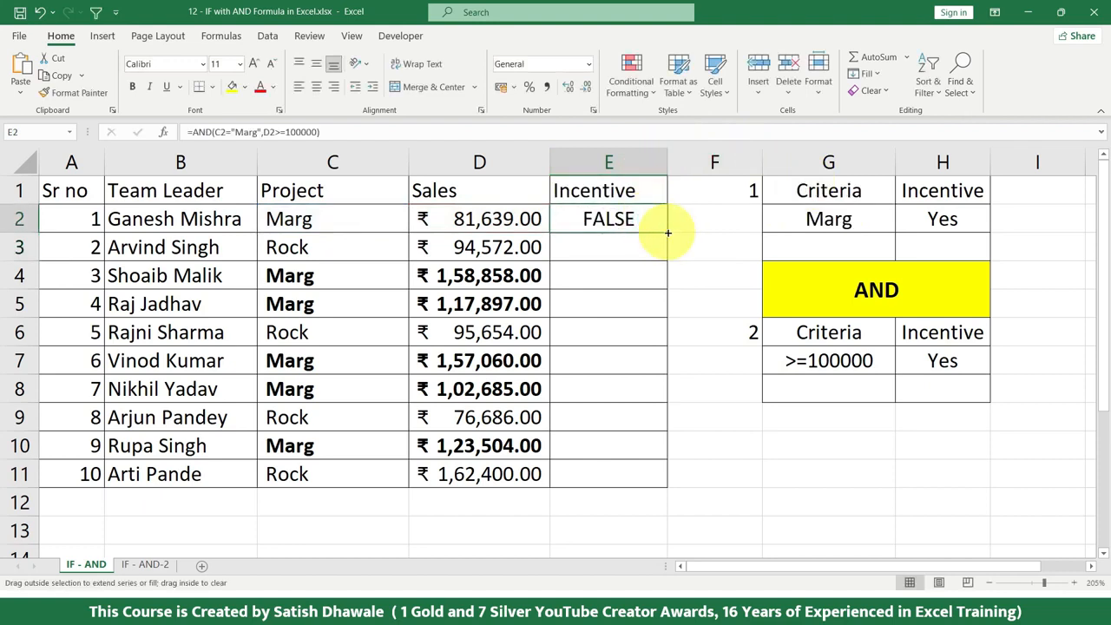
{"action": "left_click_drag", "start_coordinate": [667, 233], "coordinate": [662, 477]}
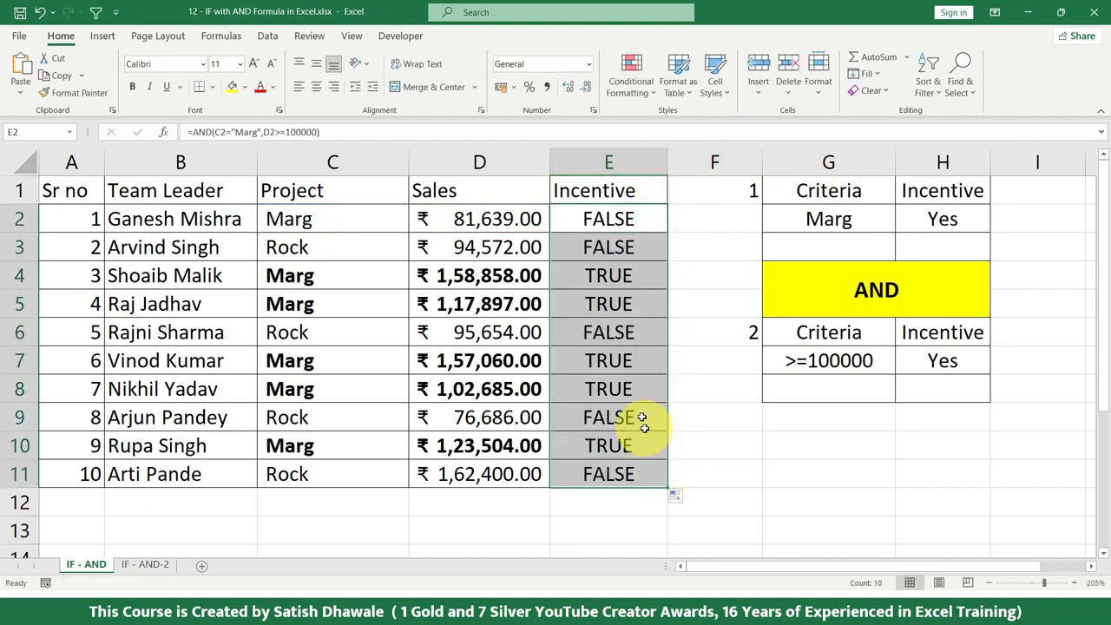
{"action": "left_click_drag", "start_coordinate": [527, 275], "coordinate": [605, 275]}
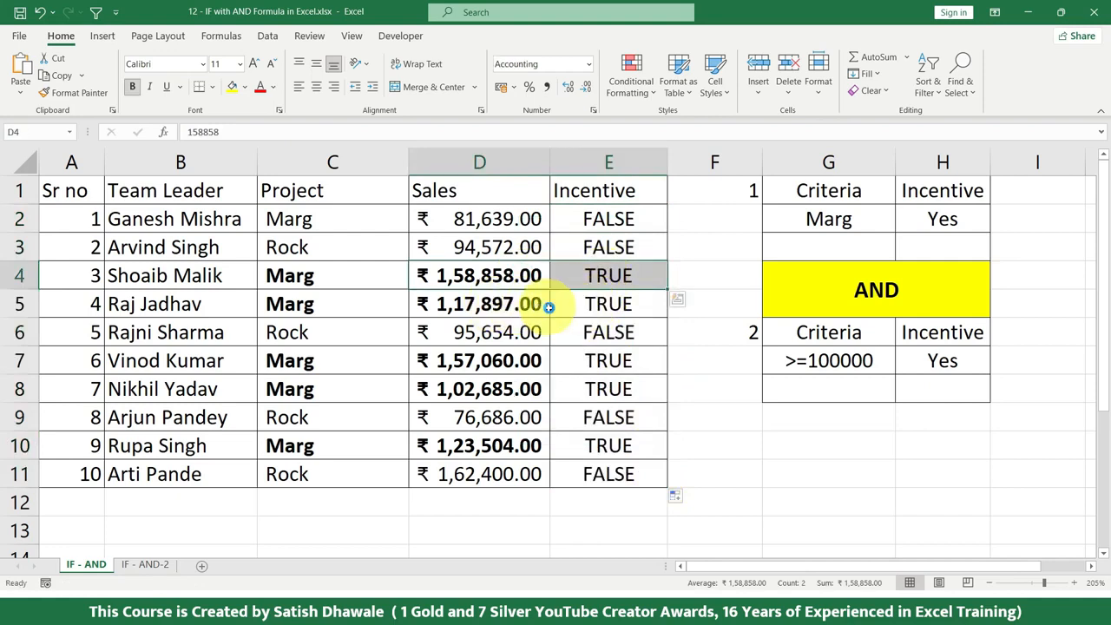
Apply bold to the Sales and Incentive cells in rows 4, 5, 7, 8 and 10.
{"action": "key", "text": "ctrl+b"}
{"action": "left_click_drag", "start_coordinate": [508, 302], "coordinate": [592, 303]}
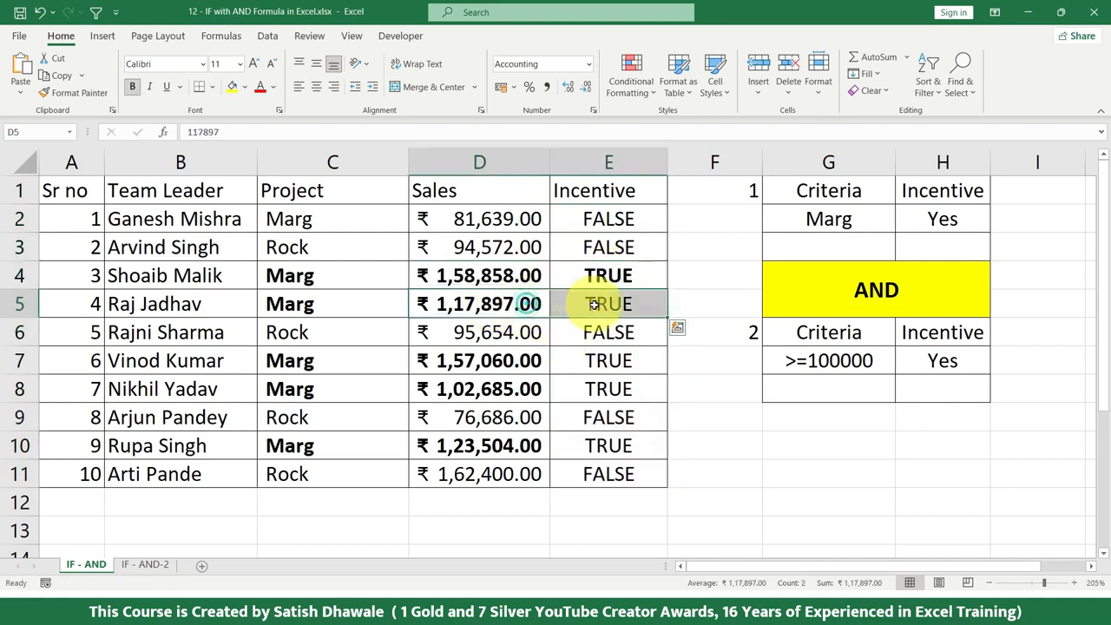
{"action": "key", "text": "ctrl+b"}
{"action": "left_click_drag", "start_coordinate": [517, 388], "coordinate": [573, 387]}
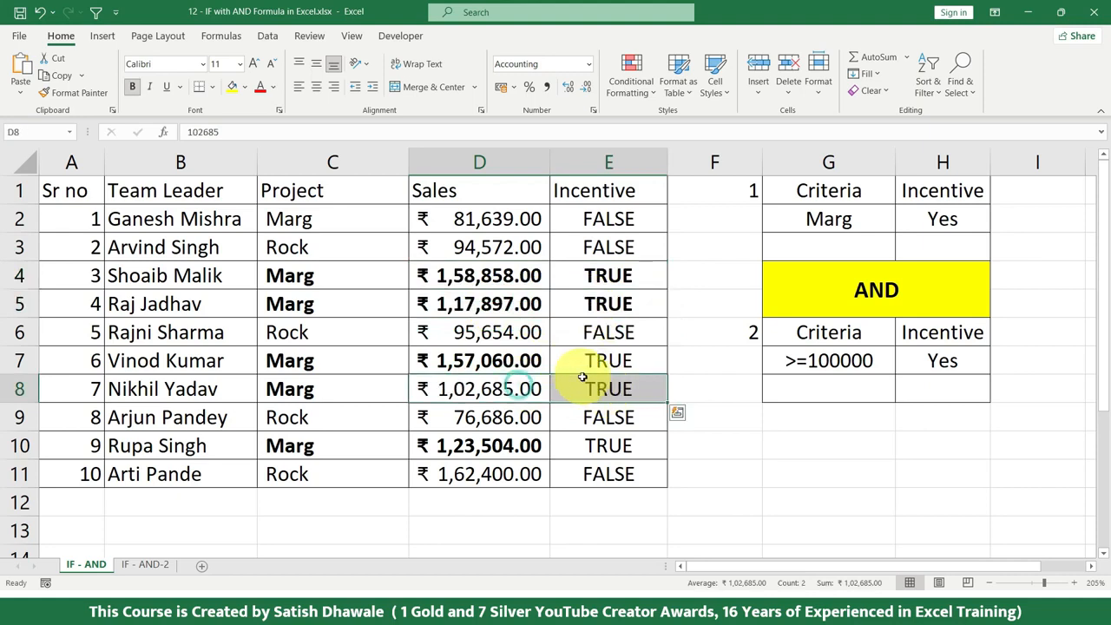
{"action": "key", "text": "ctrl+b"}
{"action": "left_click_drag", "start_coordinate": [528, 357], "coordinate": [608, 360]}
{"action": "key", "text": "ctrl+b"}
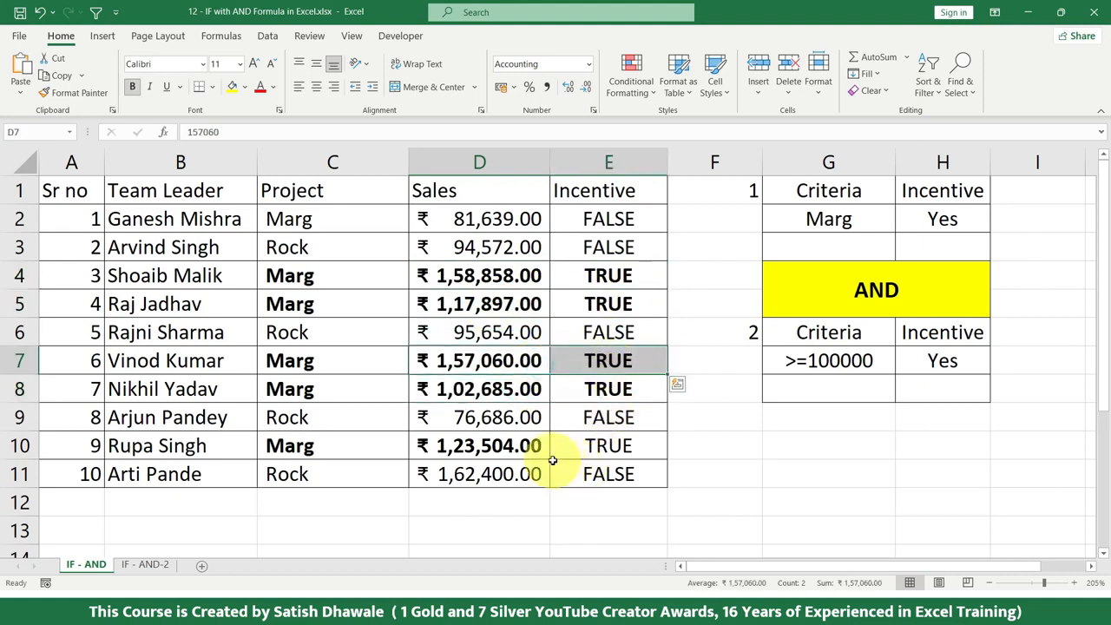
{"action": "left_click_drag", "start_coordinate": [531, 445], "coordinate": [595, 446]}
{"action": "key", "text": "ctrl+b"}
{"action": "key", "text": "ctrl+b"}
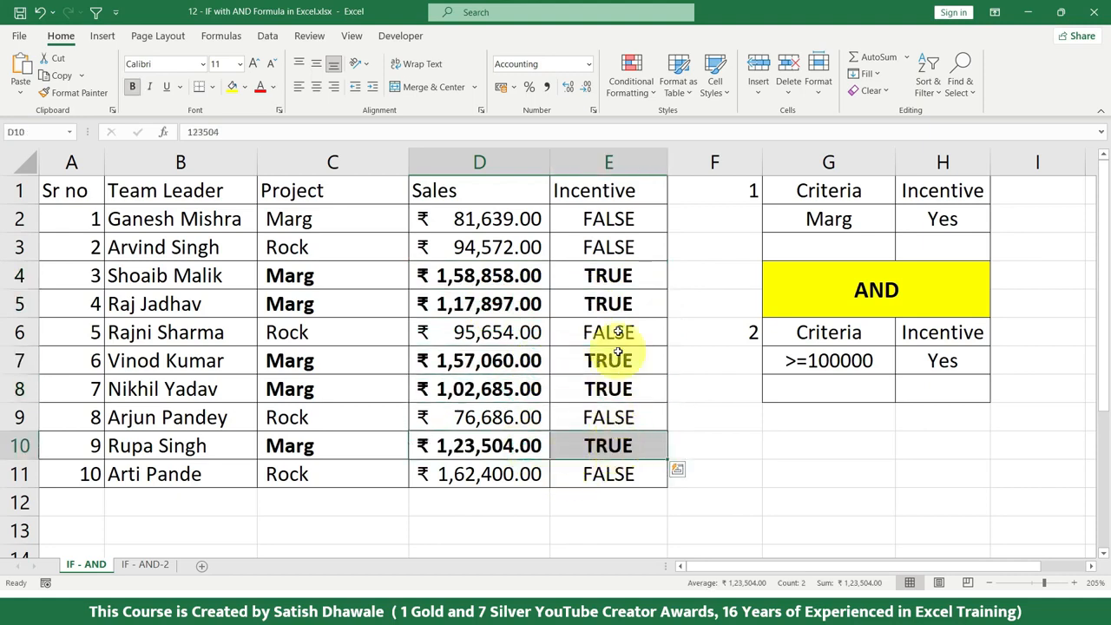
Examine the AND formulas in E5 and E2, including both of its conditions, and leave them unchanged.
{"action": "left_click", "coordinate": [611, 276]}
{"action": "left_click", "coordinate": [618, 304]}
{"action": "double_click", "coordinate": [618, 304]}
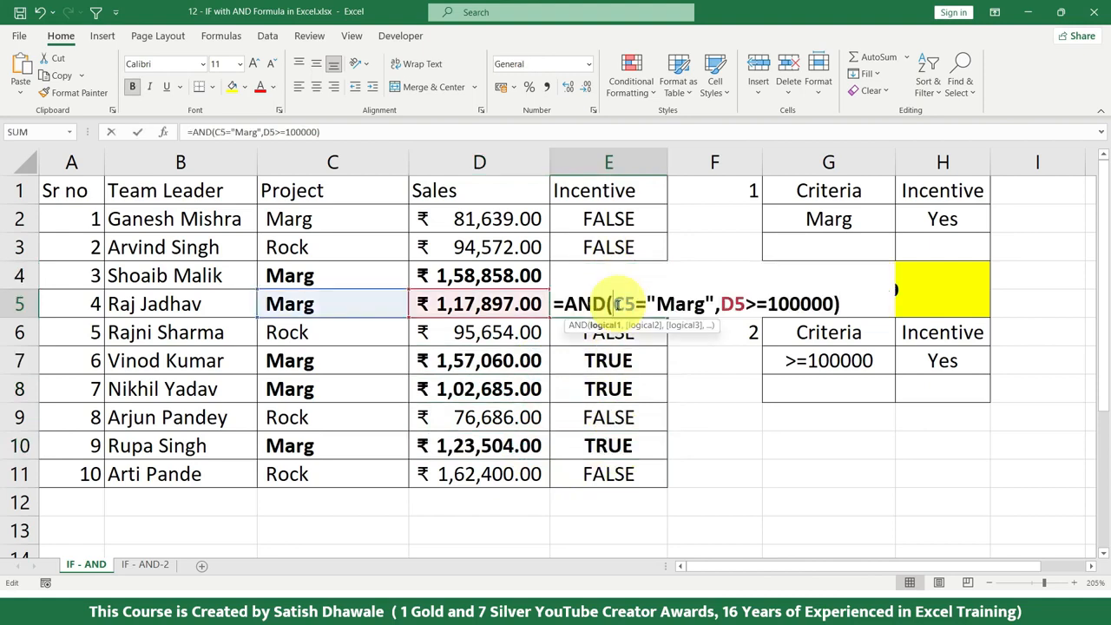
{"action": "key", "text": "Escape"}
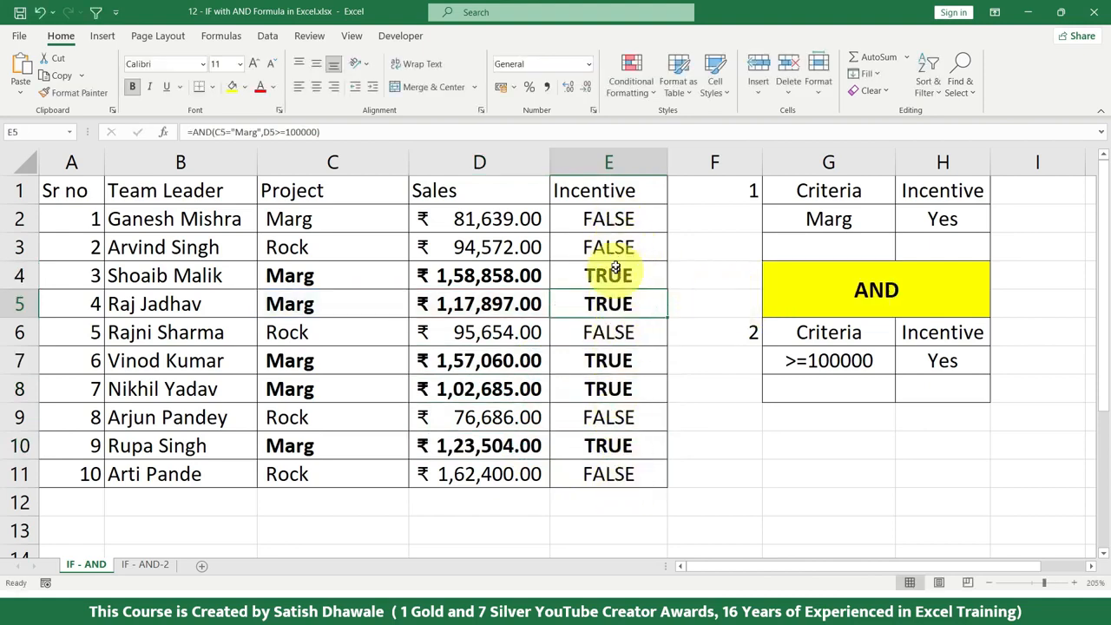
{"action": "double_click", "coordinate": [605, 219]}
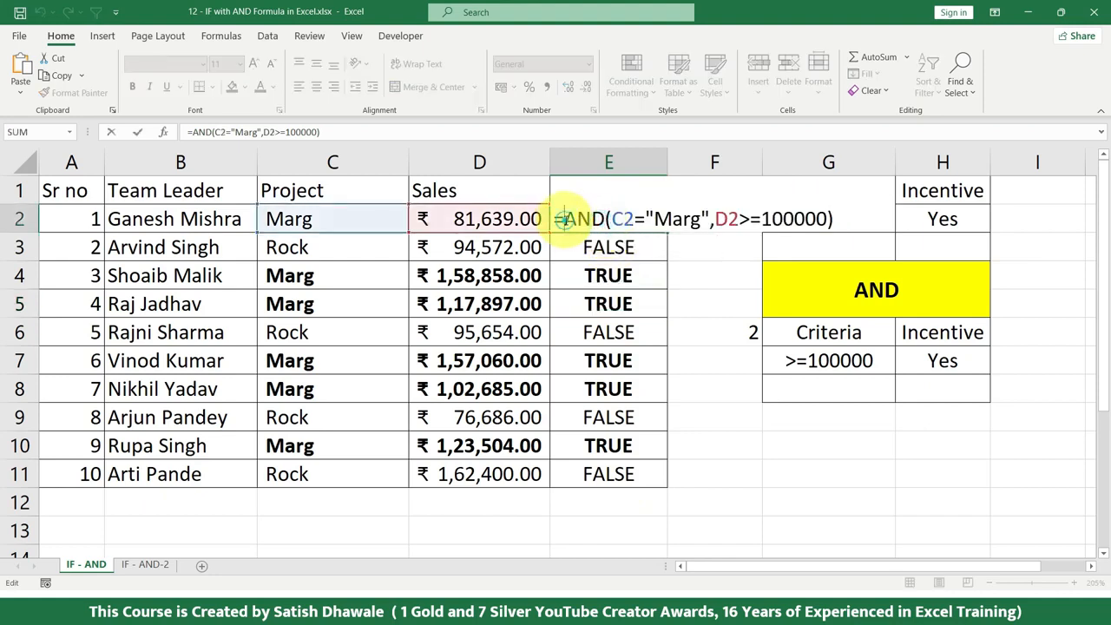
{"action": "left_click_drag", "start_coordinate": [566, 217], "coordinate": [807, 217]}
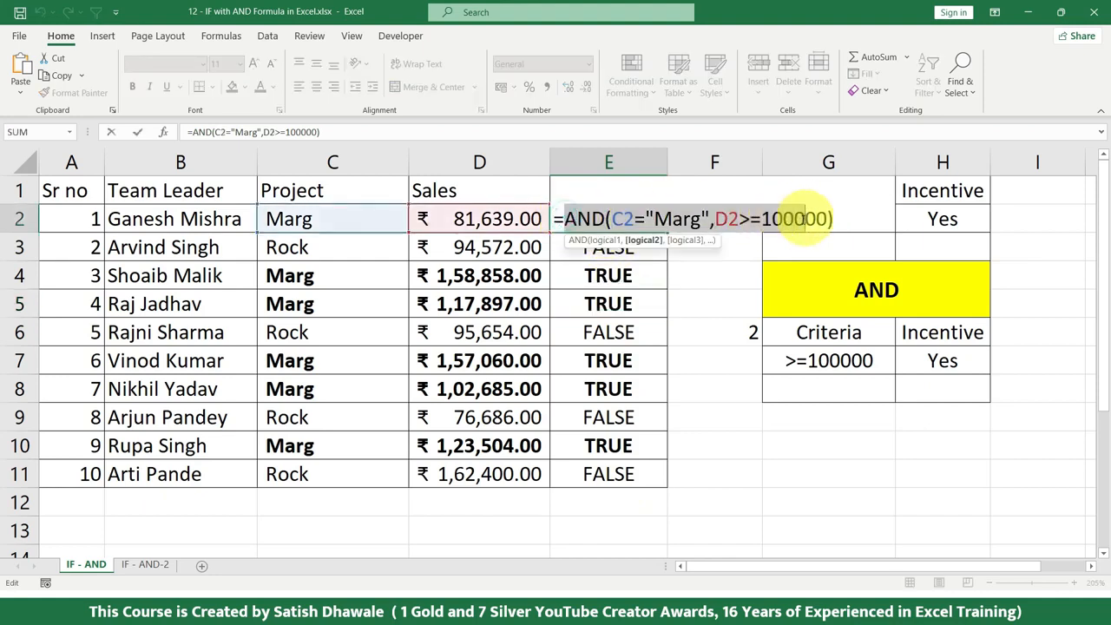
{"action": "left_click", "coordinate": [693, 222]}
{"action": "left_click_drag", "start_coordinate": [610, 218], "coordinate": [829, 218]}
{"action": "left_click", "coordinate": [712, 221]}
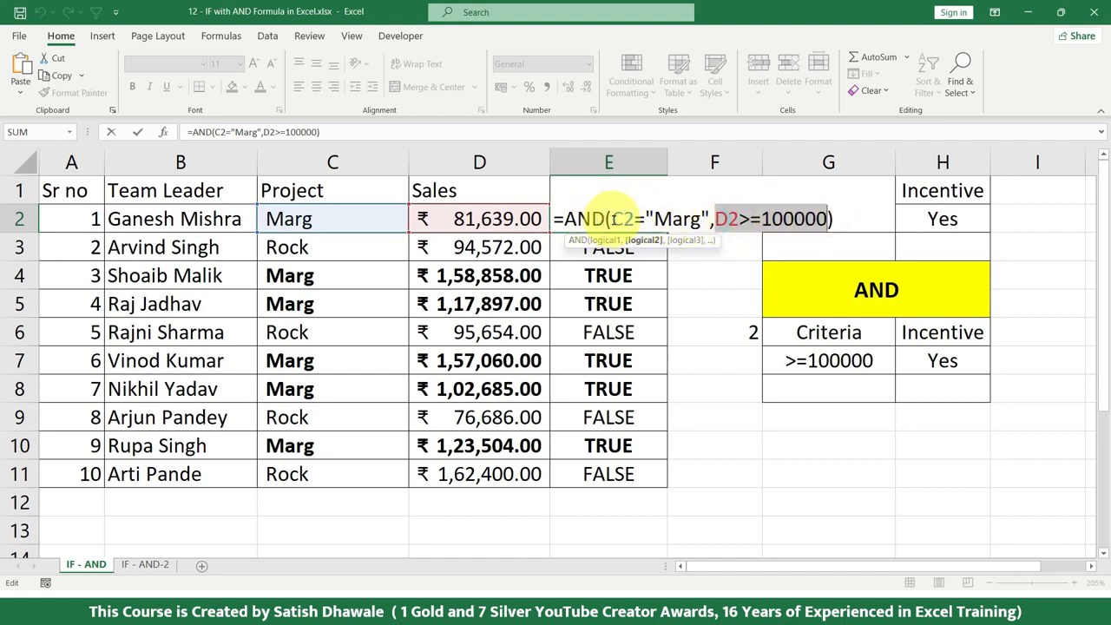
{"action": "left_click", "coordinate": [613, 220]}
{"action": "key", "text": "Escape"}
Compare the Project and Sales values with the Incentive results in rows 11 and 3.
{"action": "left_click", "coordinate": [620, 285]}
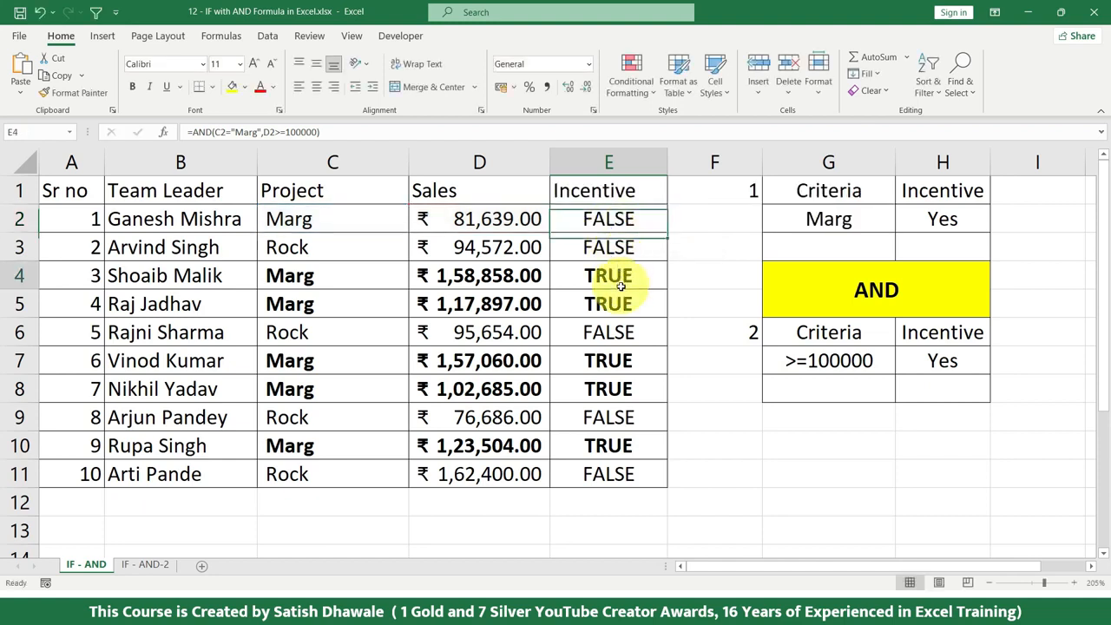
{"action": "left_click", "coordinate": [620, 299]}
{"action": "left_click", "coordinate": [625, 219]}
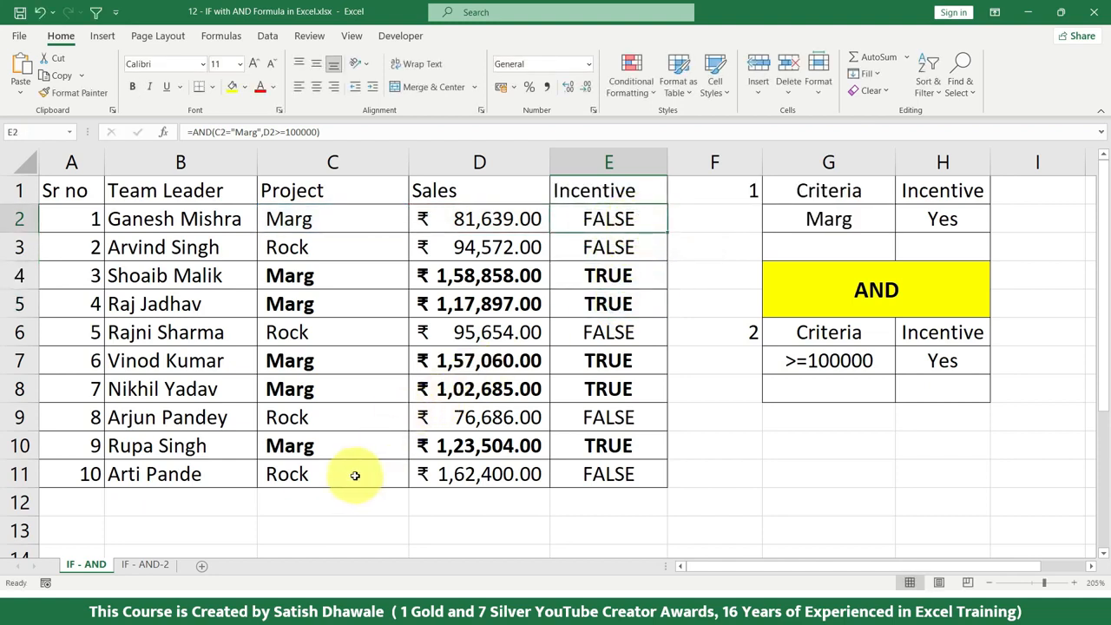
{"action": "left_click_drag", "start_coordinate": [349, 474], "coordinate": [499, 474]}
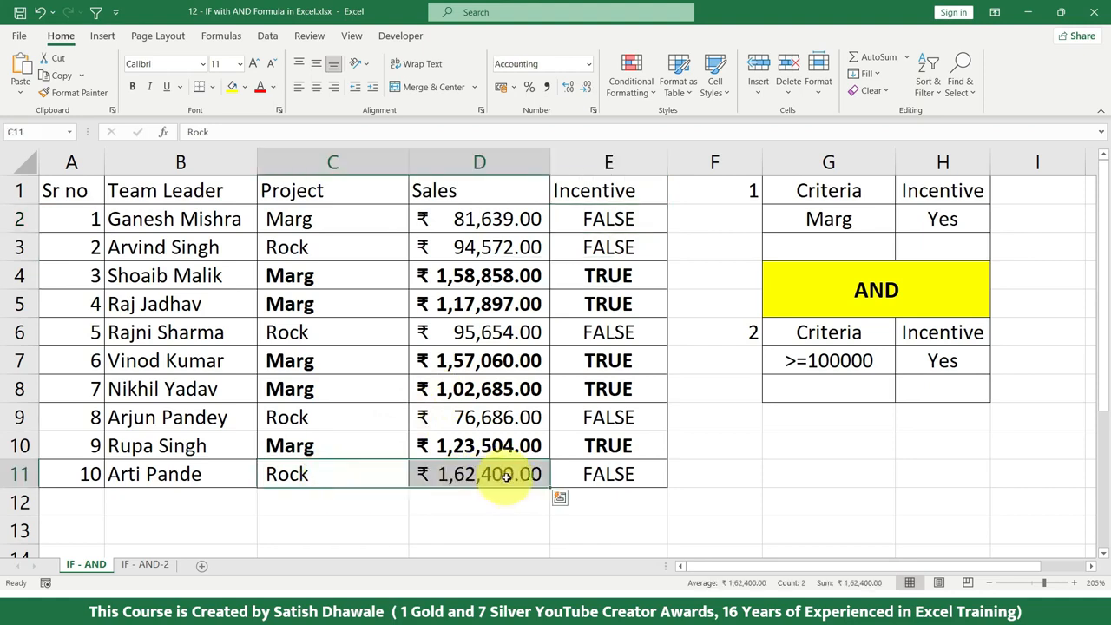
{"action": "left_click", "coordinate": [616, 474]}
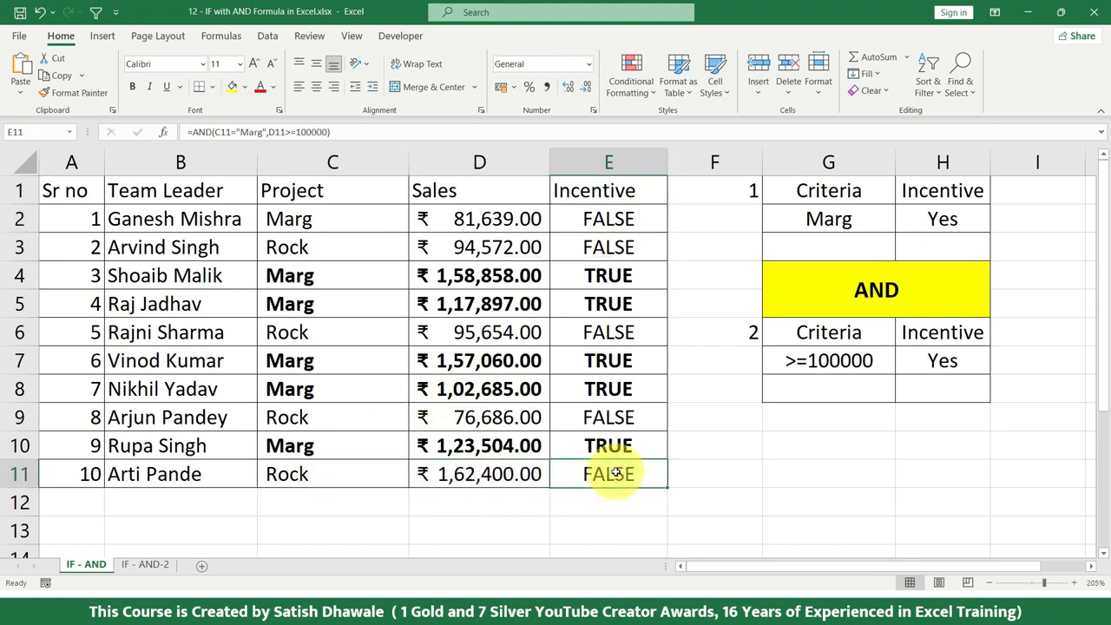
{"action": "left_click_drag", "start_coordinate": [350, 247], "coordinate": [508, 247]}
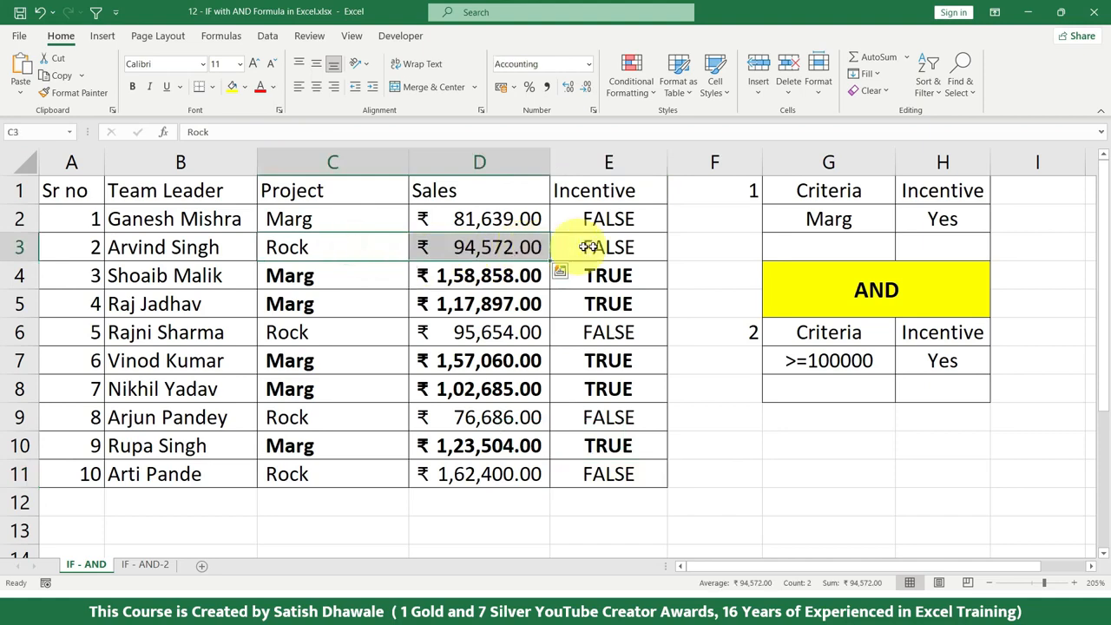
{"action": "left_click", "coordinate": [588, 247]}
Wrap the AND formula in E2 in an IF function as its logical test, followed by a comma.
{"action": "double_click", "coordinate": [635, 218]}
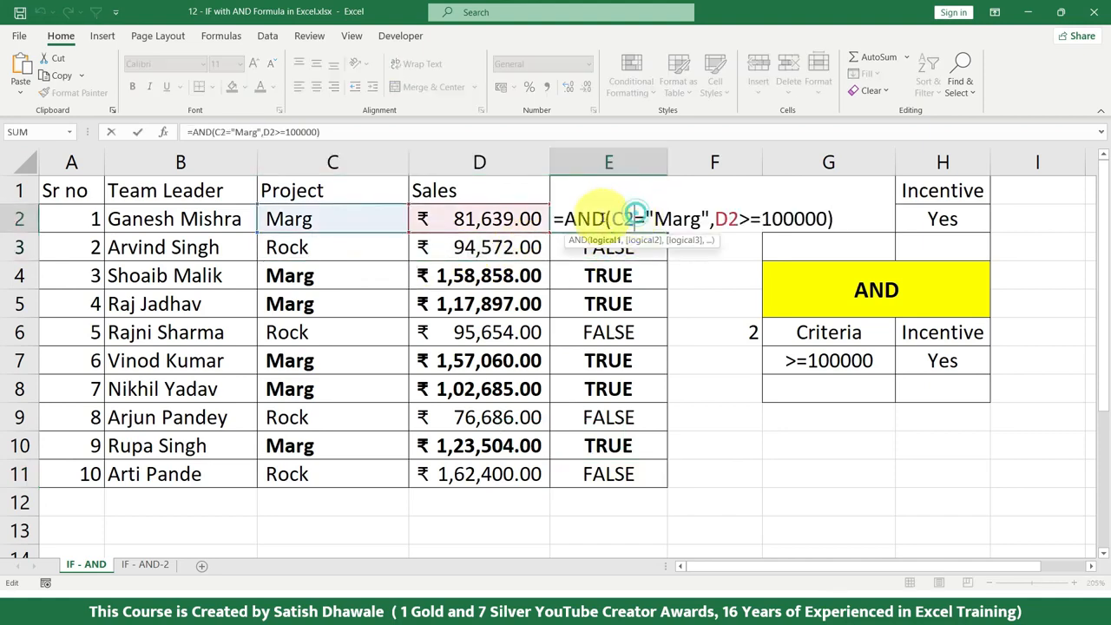
{"action": "left_click", "coordinate": [563, 219]}
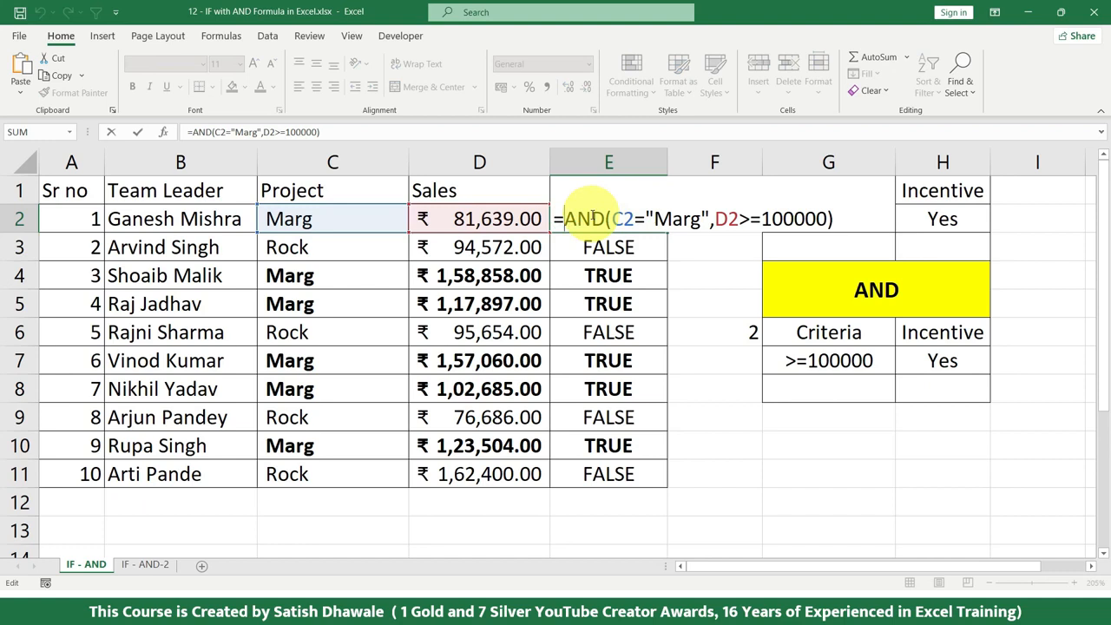
{"action": "type", "text": "IF("}
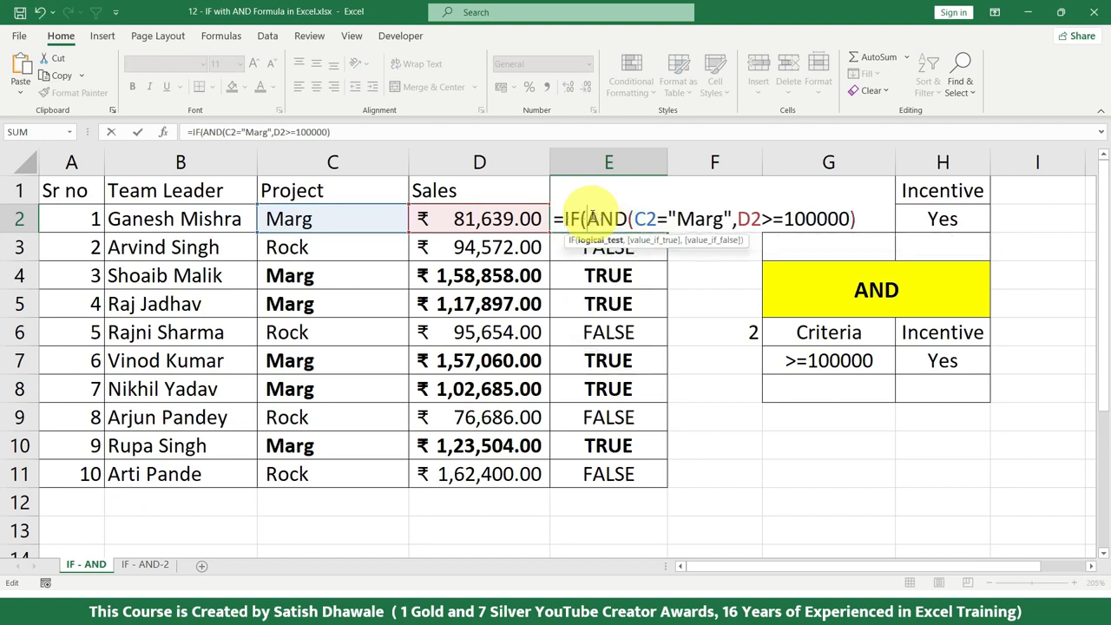
{"action": "left_click_drag", "start_coordinate": [591, 218], "coordinate": [859, 214]}
{"action": "left_click", "coordinate": [860, 217]}
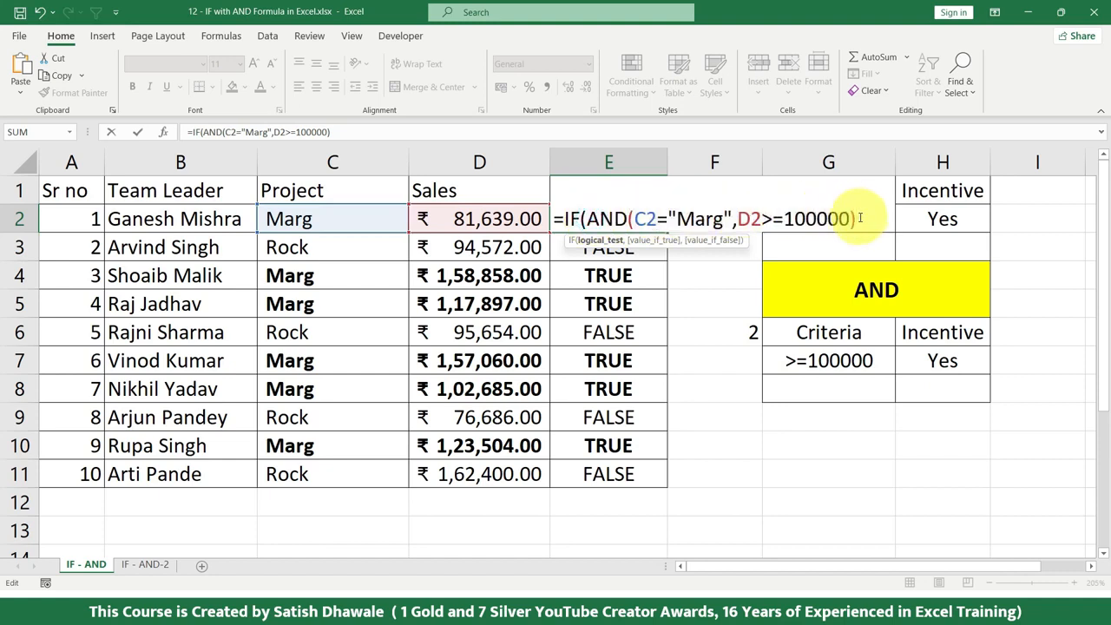
{"action": "key", "text": "Left"}
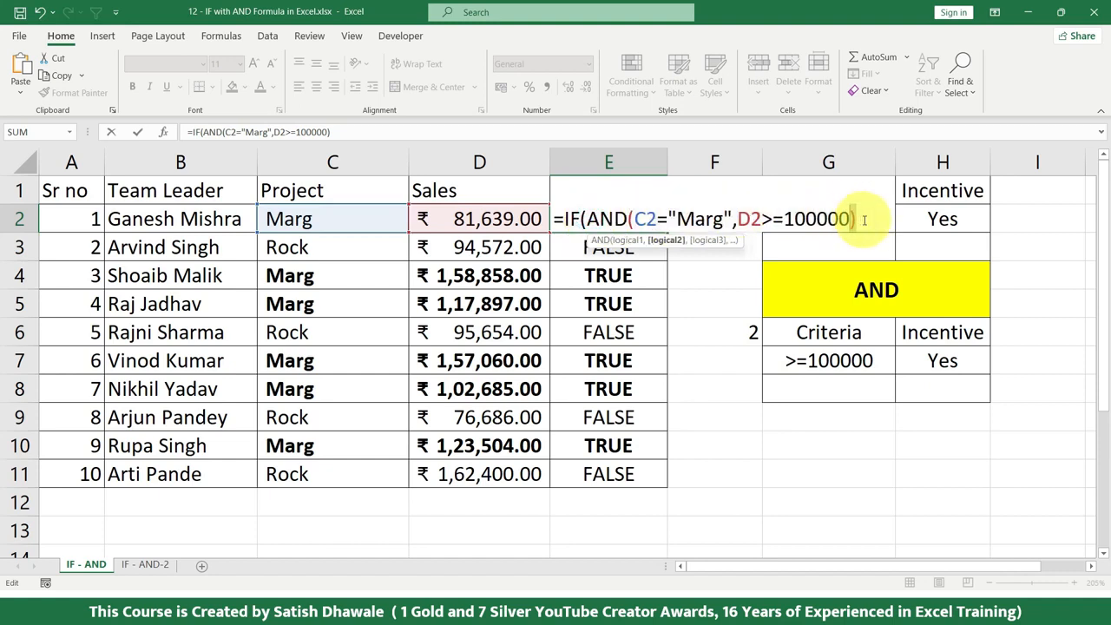
{"action": "left_click", "coordinate": [864, 219]}
{"action": "type", "text": ","}
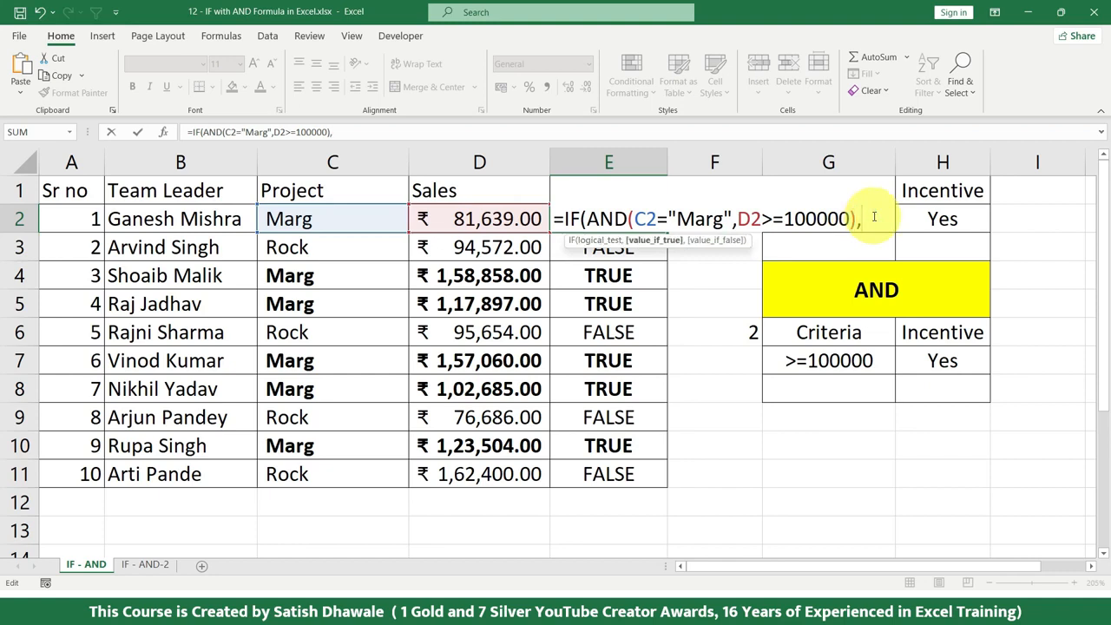
{"action": "key", "text": "BackSpace"}
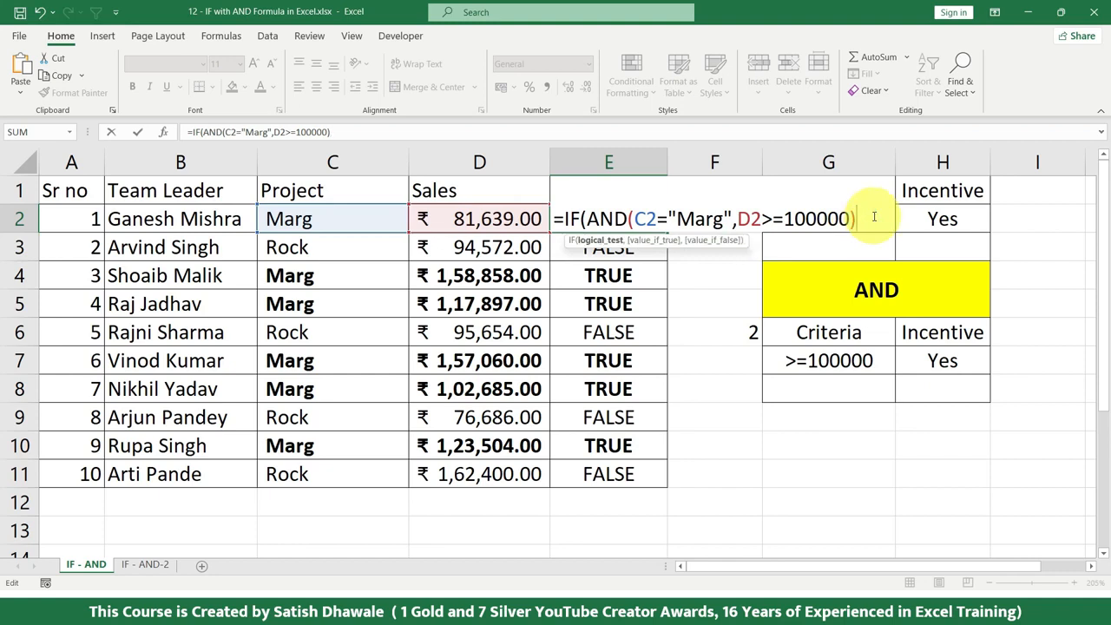
{"action": "type", "text": ","}
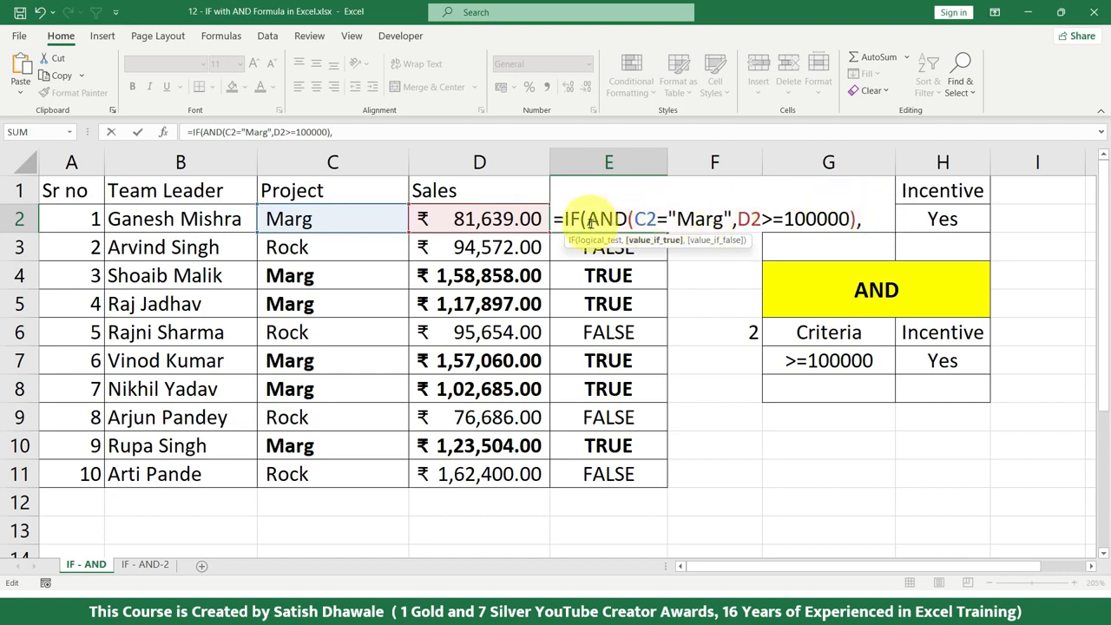
{"action": "left_click_drag", "start_coordinate": [590, 222], "coordinate": [864, 217]}
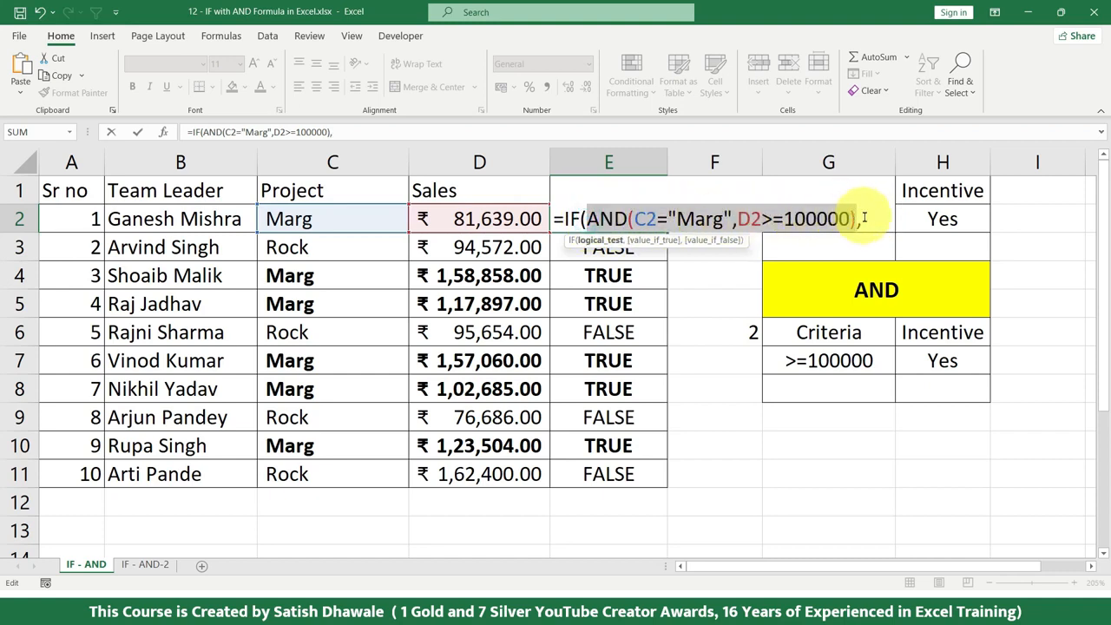
{"action": "left_click", "coordinate": [864, 218]}
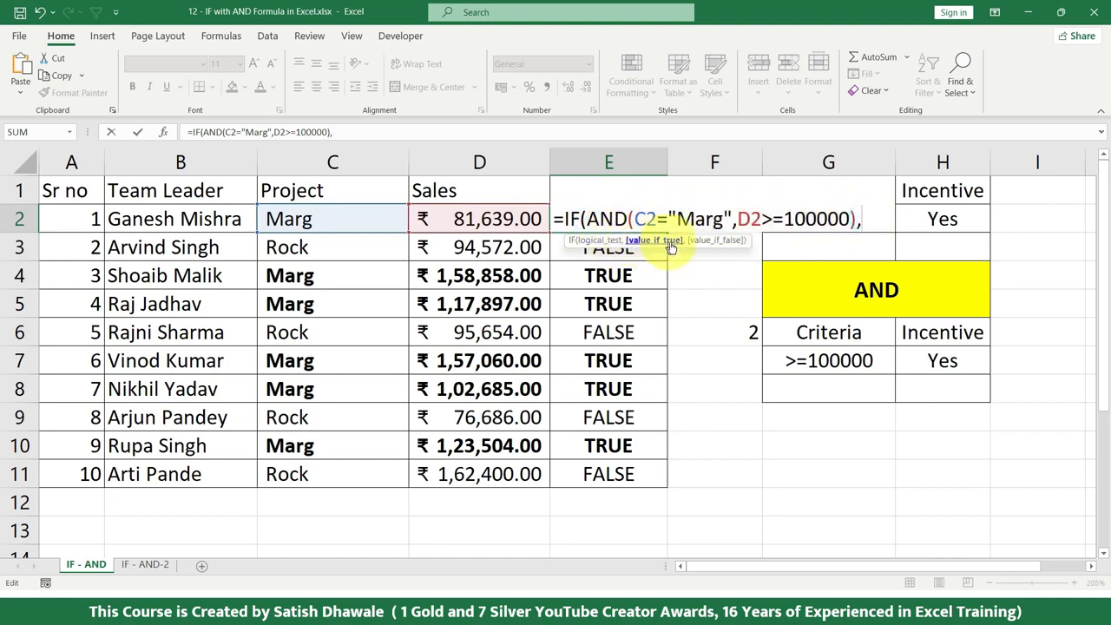
Add "Yes" as the value if true and "No" as the value if false in E2, and enter the formula with its closing bracket.
{"action": "type", "text": "yES"}
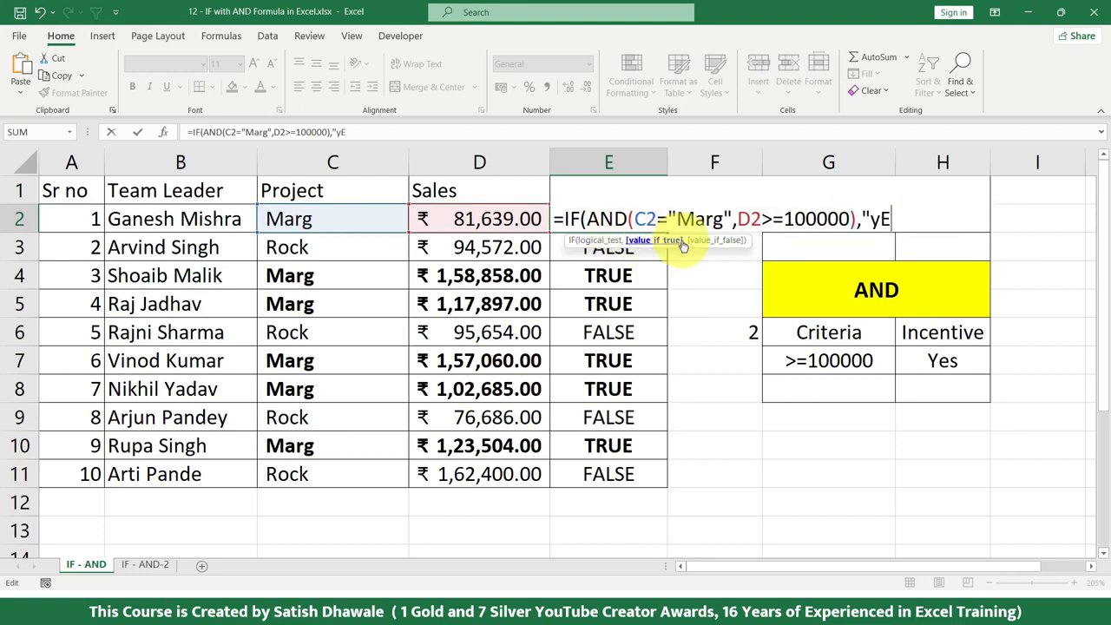
{"action": "key", "text": "BackSpace"}
{"action": "key", "text": "BackSpace"}
{"action": "key", "text": "BackSpace"}
{"action": "type", "text": "Yes\","}
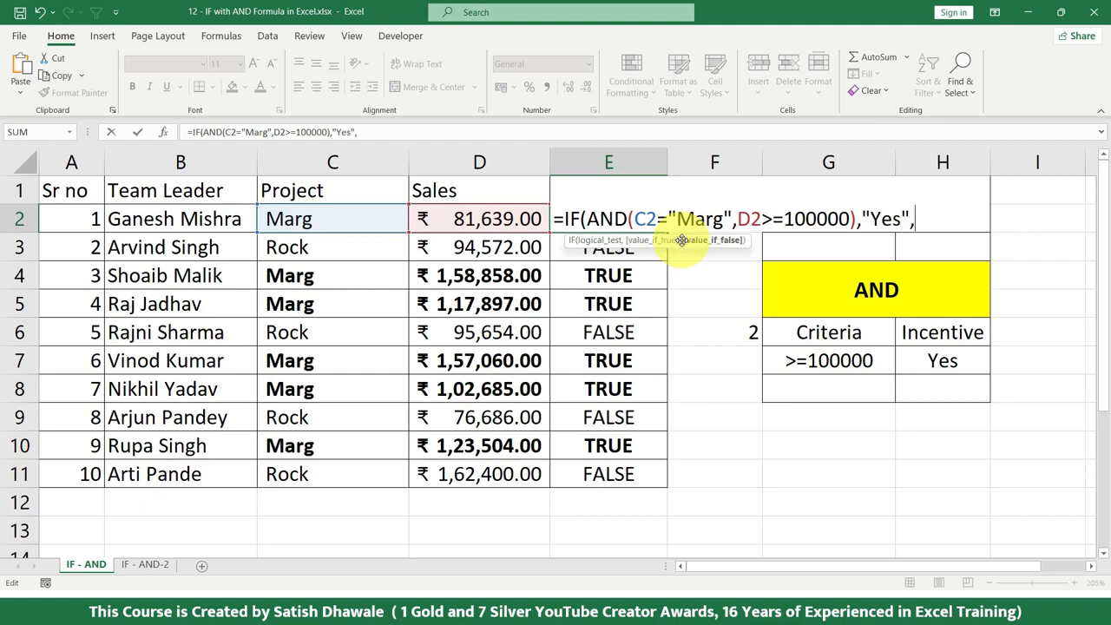
{"action": "type", "text": "\"No"}
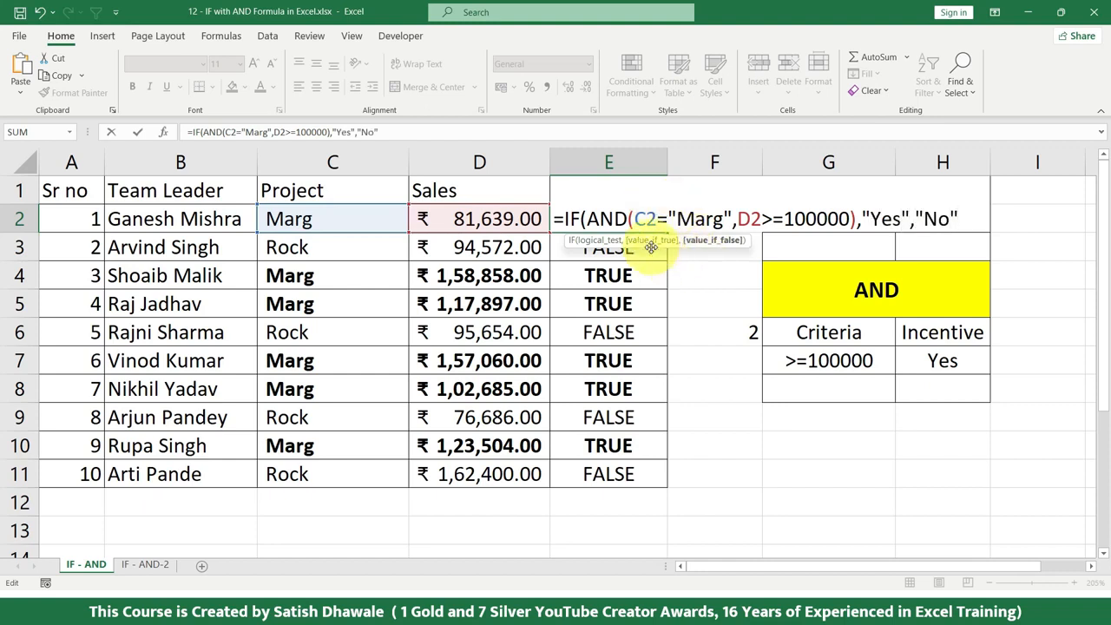
{"action": "key", "text": "Return"}
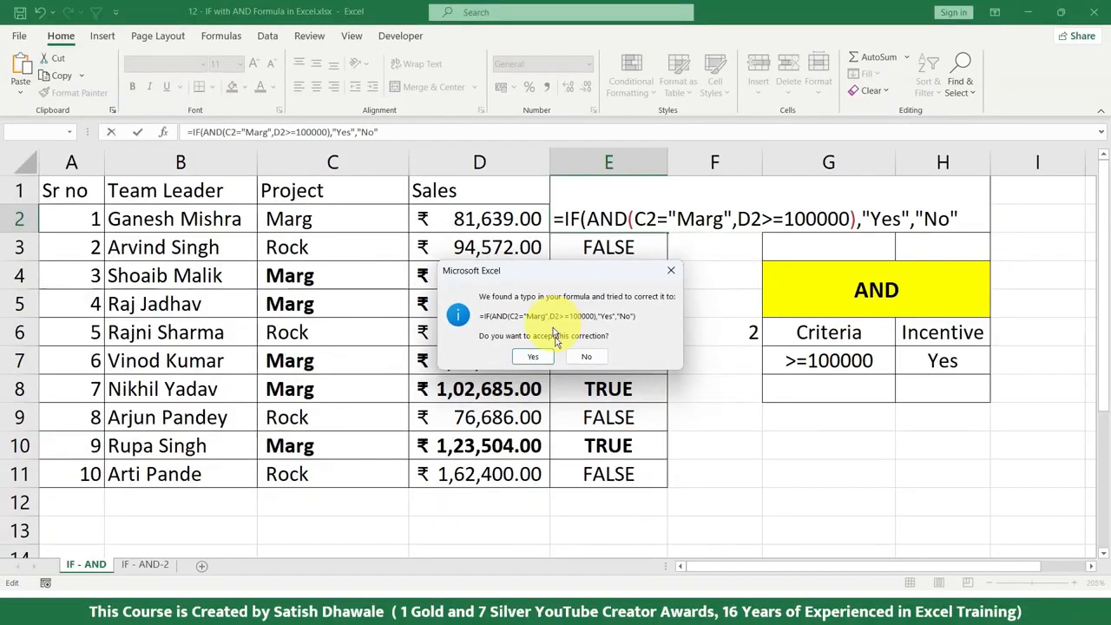
{"action": "left_click", "coordinate": [534, 359]}
Fill the IF with AND formula from E2 down through E11, and check rows 4, 5, 7 and 8 against the criteria.
{"action": "left_click", "coordinate": [642, 216]}
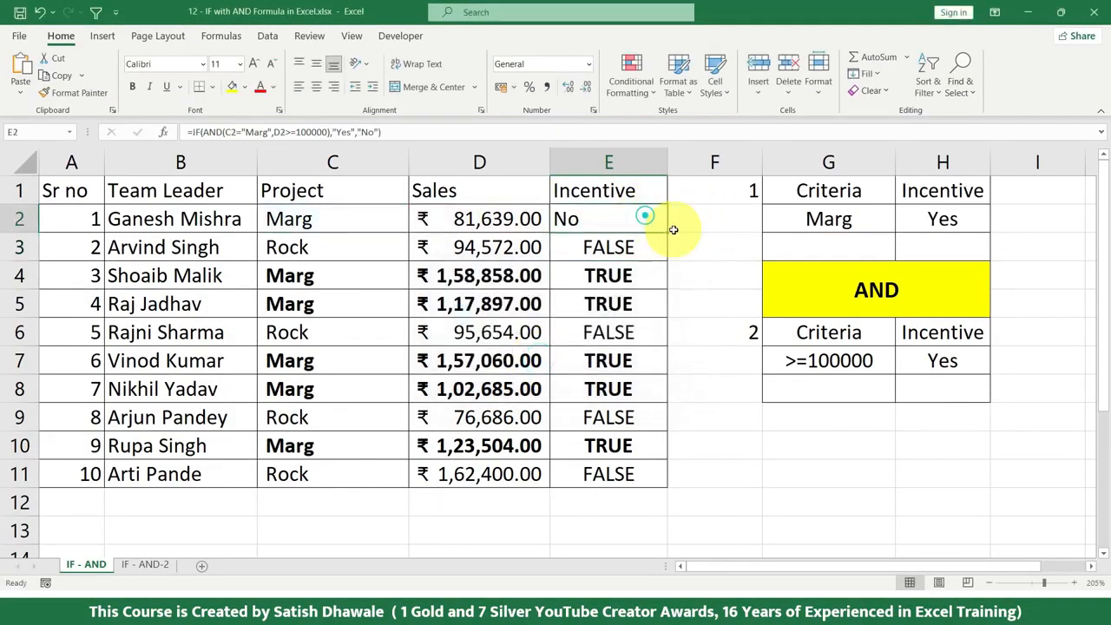
{"action": "double_click", "coordinate": [667, 233]}
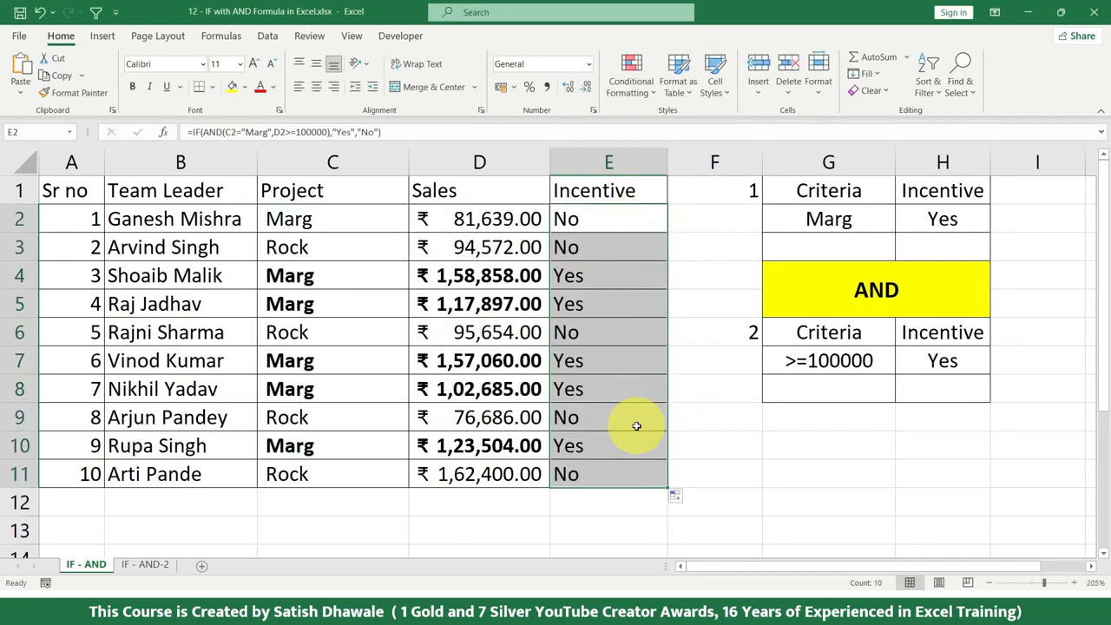
{"action": "left_click_drag", "start_coordinate": [599, 276], "coordinate": [306, 303]}
{"action": "left_click_drag", "start_coordinate": [572, 360], "coordinate": [390, 396]}
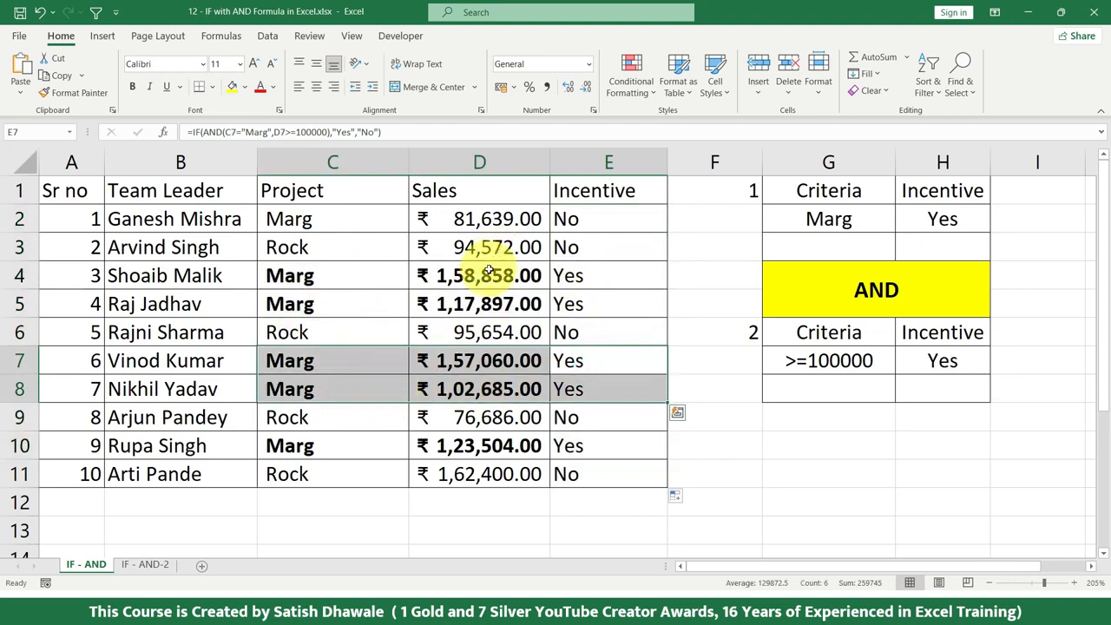
Open the IF - AND-2 sheet and review its Dept and W.Days incentive criteria.
{"action": "left_click", "coordinate": [145, 564]}
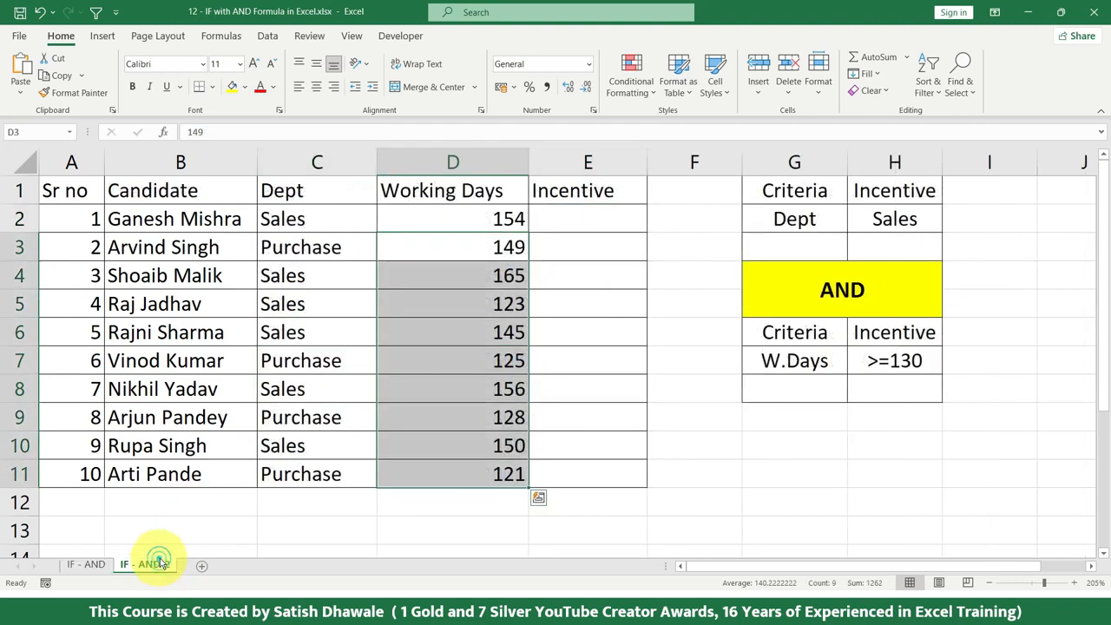
{"action": "left_click", "coordinate": [398, 411]}
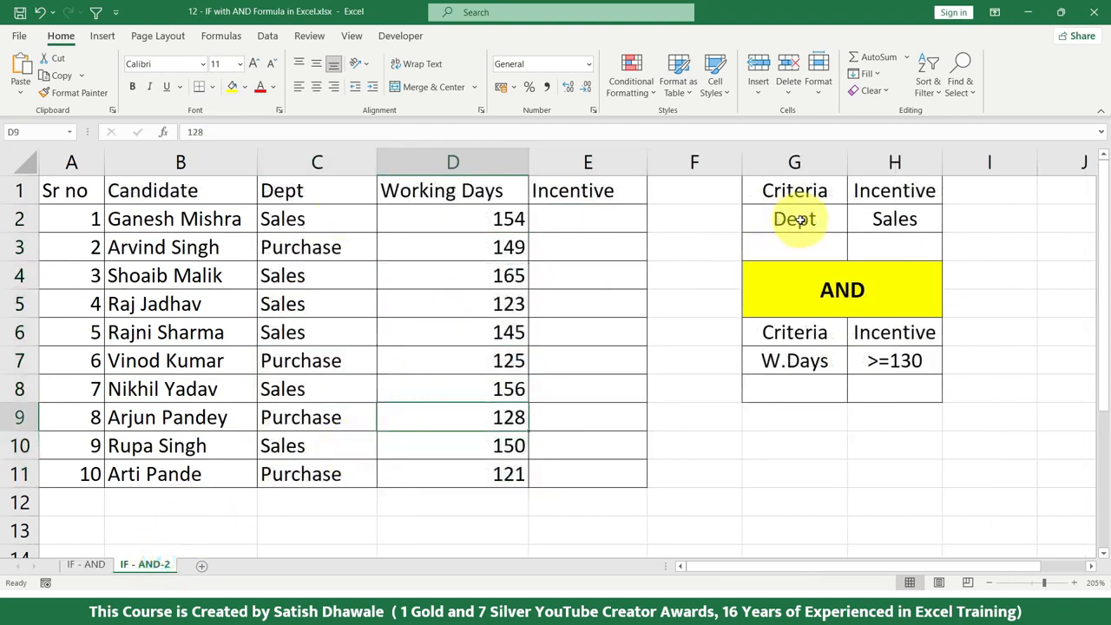
{"action": "left_click_drag", "start_coordinate": [793, 221], "coordinate": [941, 222]}
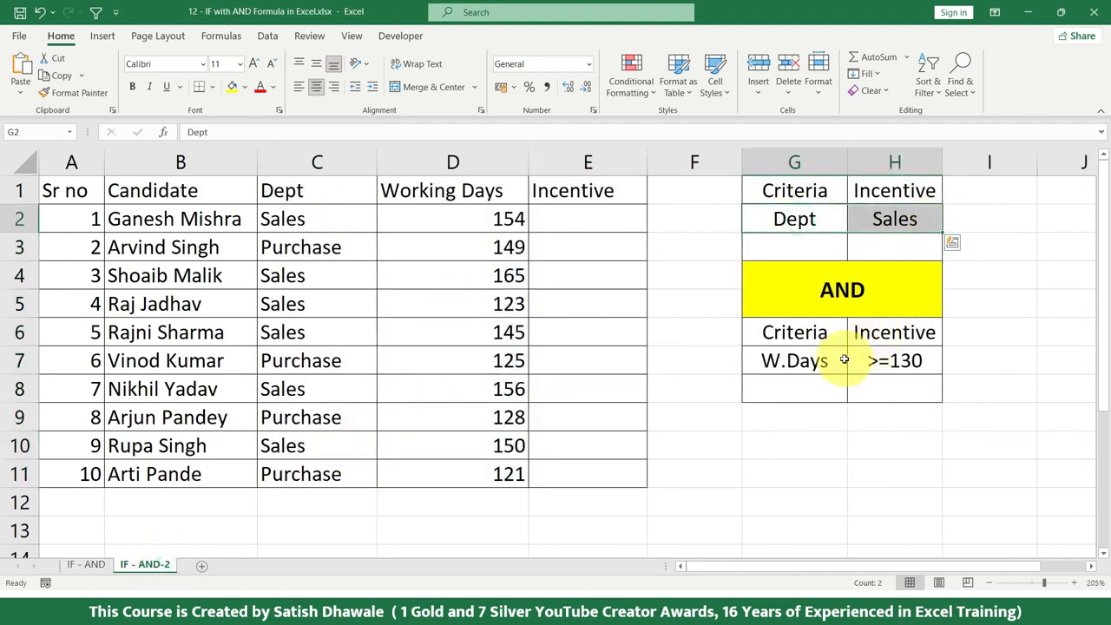
{"action": "left_click_drag", "start_coordinate": [817, 361], "coordinate": [891, 362]}
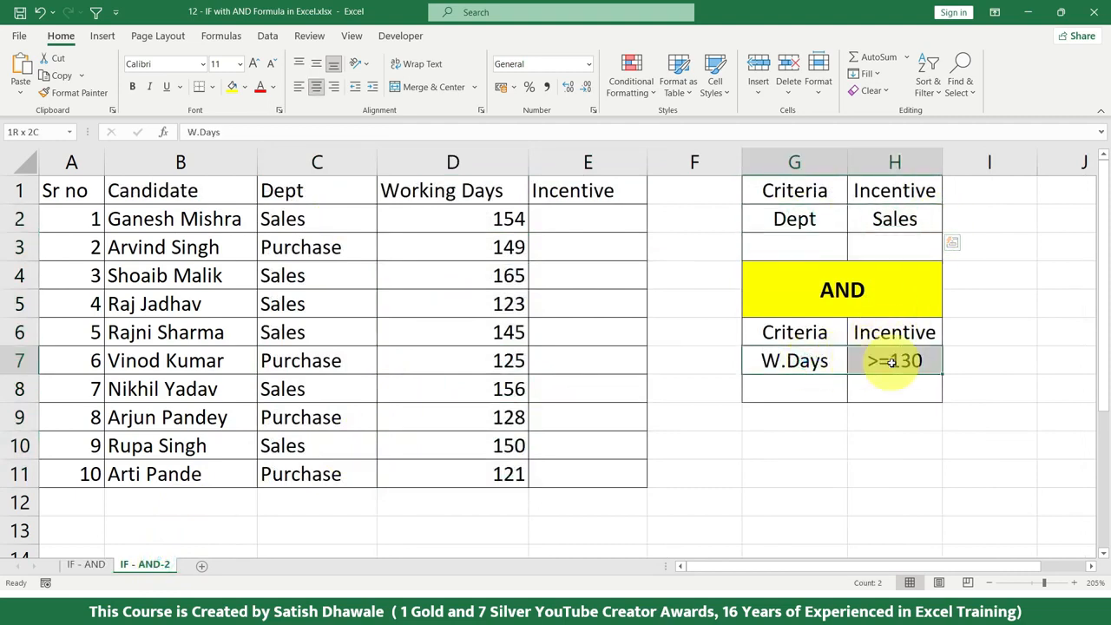
Review the Working Days values in D2:D11 against the W.Days >=130 and Dept Sales incentive criteria.
{"action": "left_click_drag", "start_coordinate": [495, 219], "coordinate": [489, 467]}
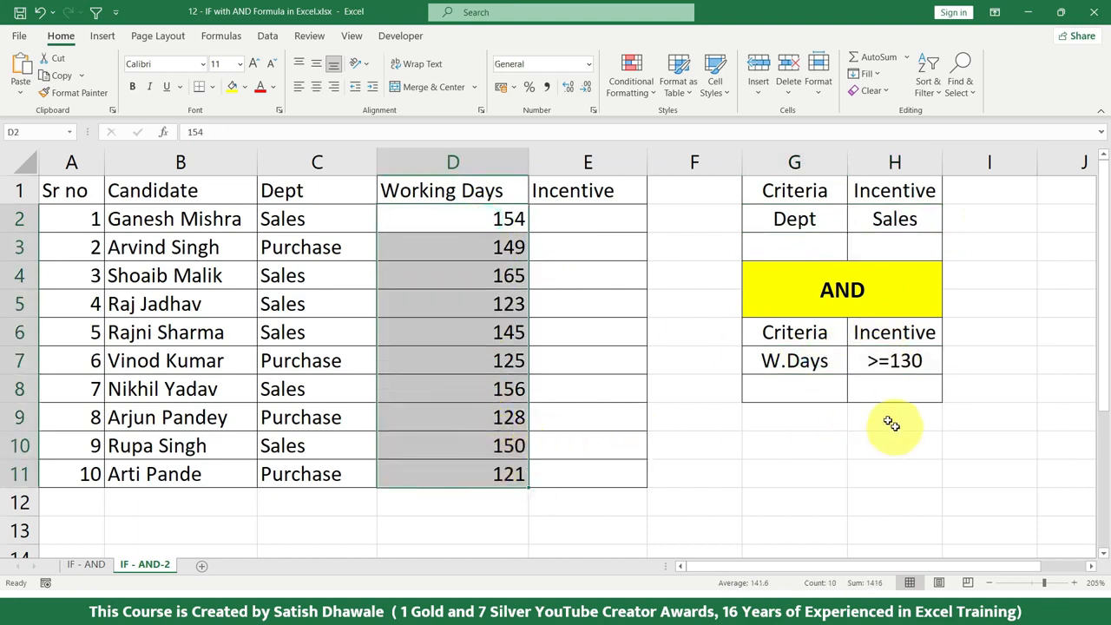
{"action": "left_click", "coordinate": [569, 221]}
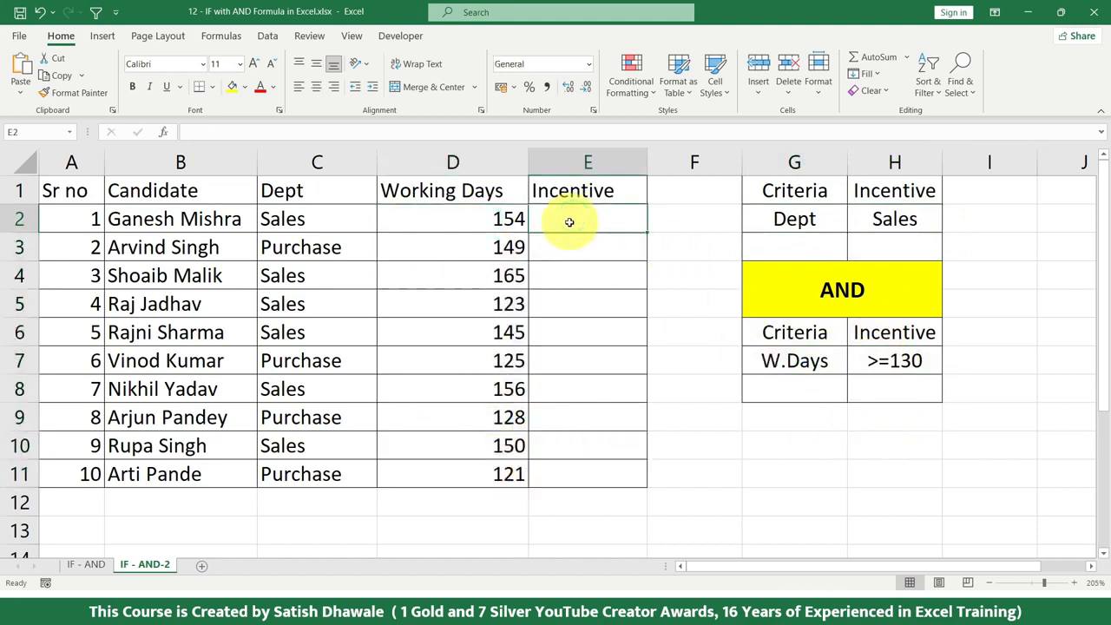
{"action": "left_click_drag", "start_coordinate": [472, 227], "coordinate": [459, 476]}
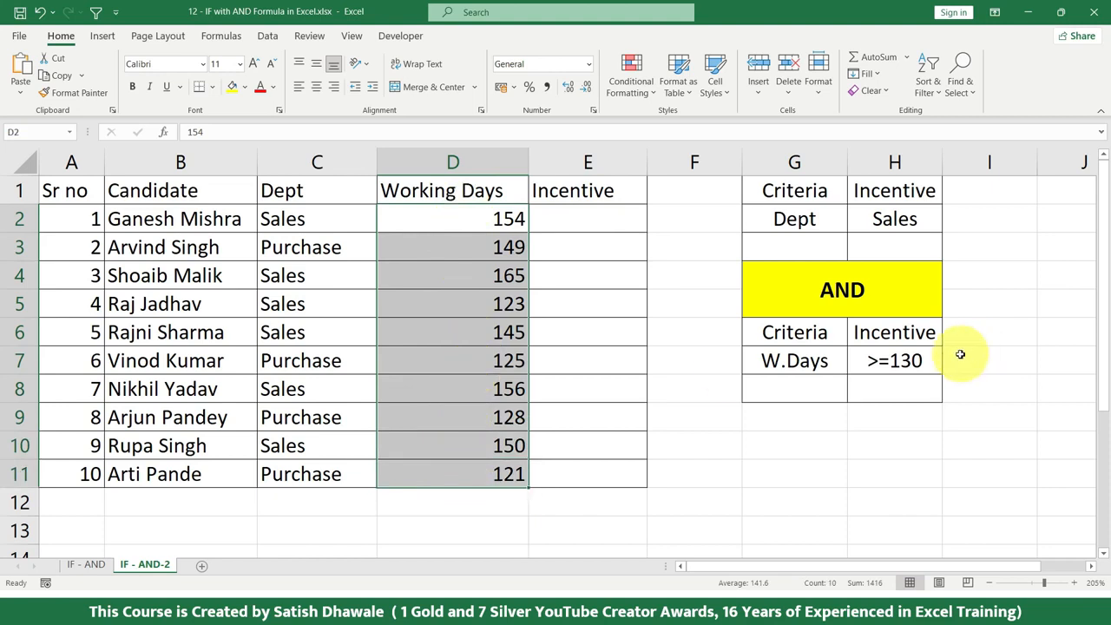
{"action": "left_click", "coordinate": [930, 358]}
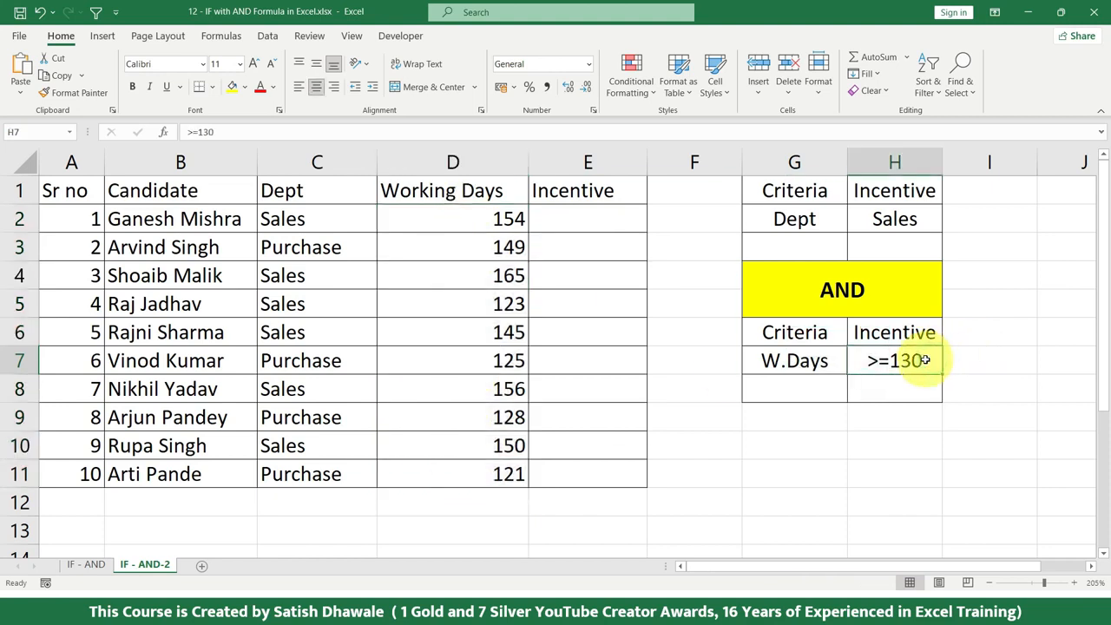
{"action": "left_click_drag", "start_coordinate": [889, 212], "coordinate": [786, 219]}
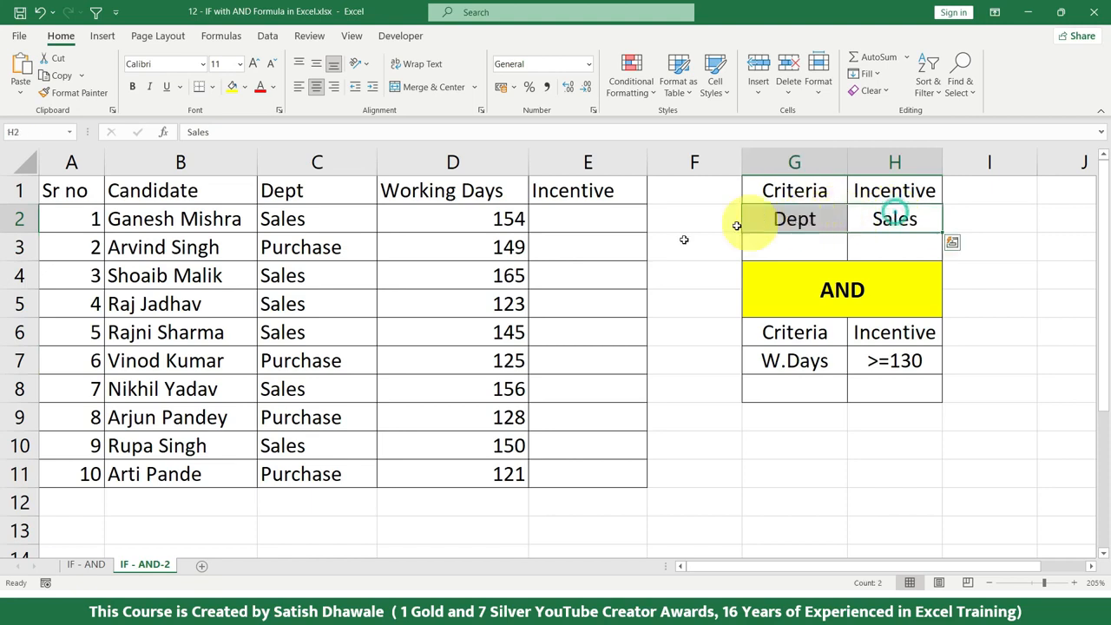
Start a formula in E2 with an AND function nested as the logical test of an IF function.
{"action": "left_click", "coordinate": [548, 217]}
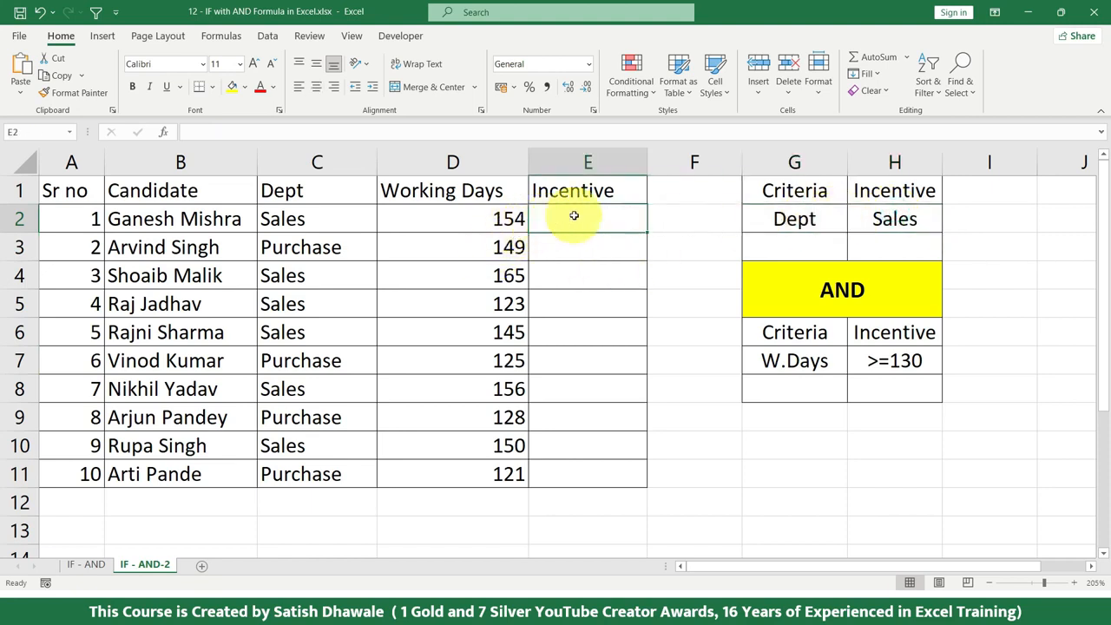
{"action": "type", "text": "="}
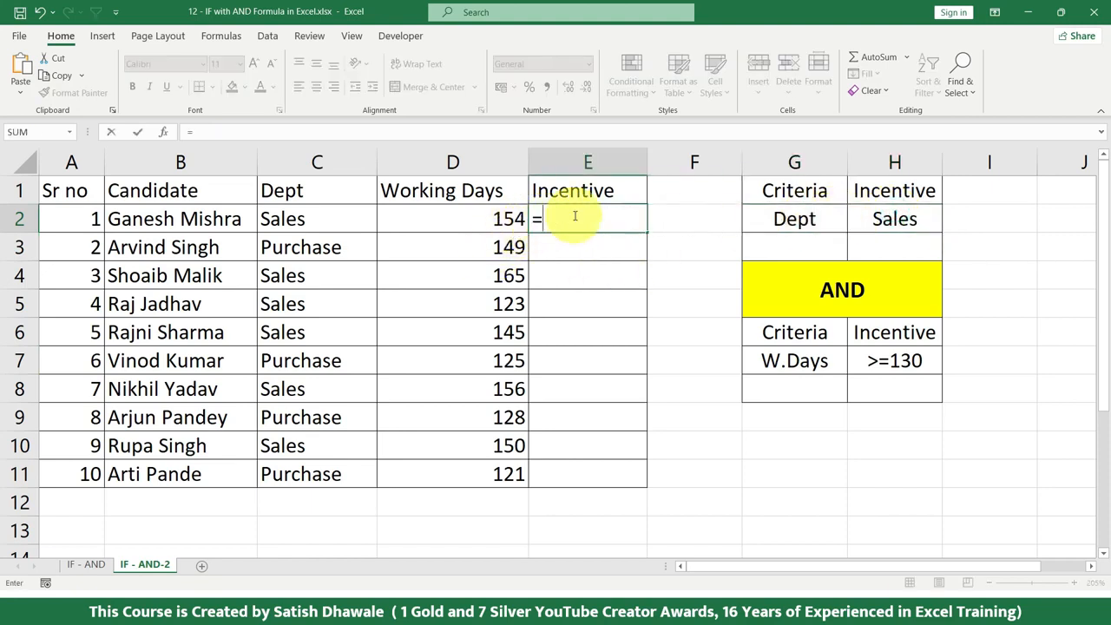
{"action": "type", "text": "IF("}
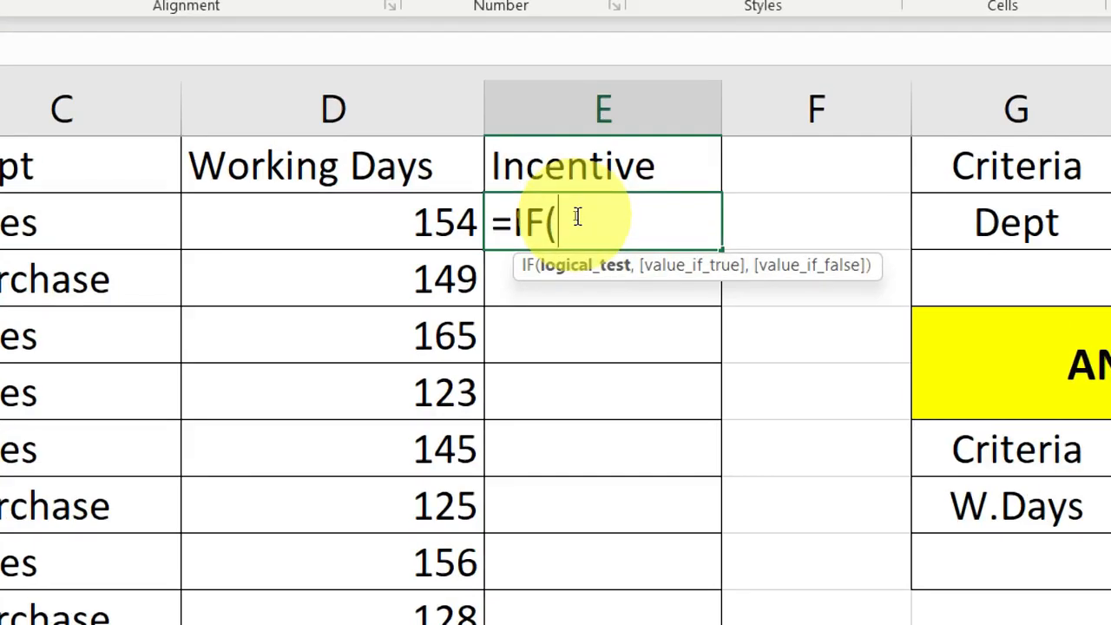
{"action": "type", "text": "AND"}
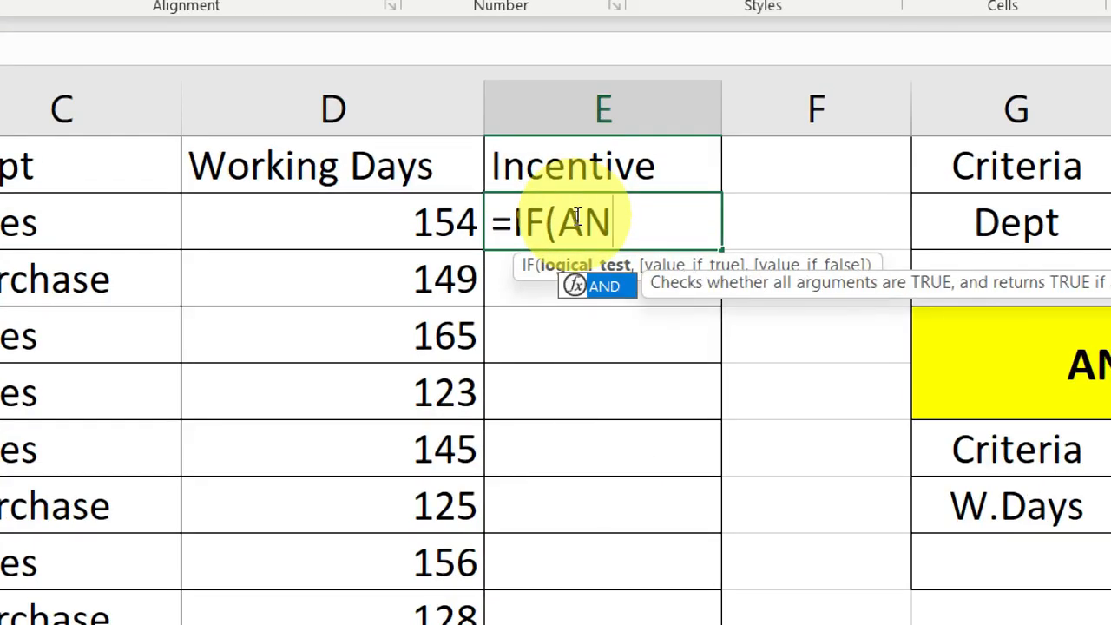
{"action": "type", "text": "("}
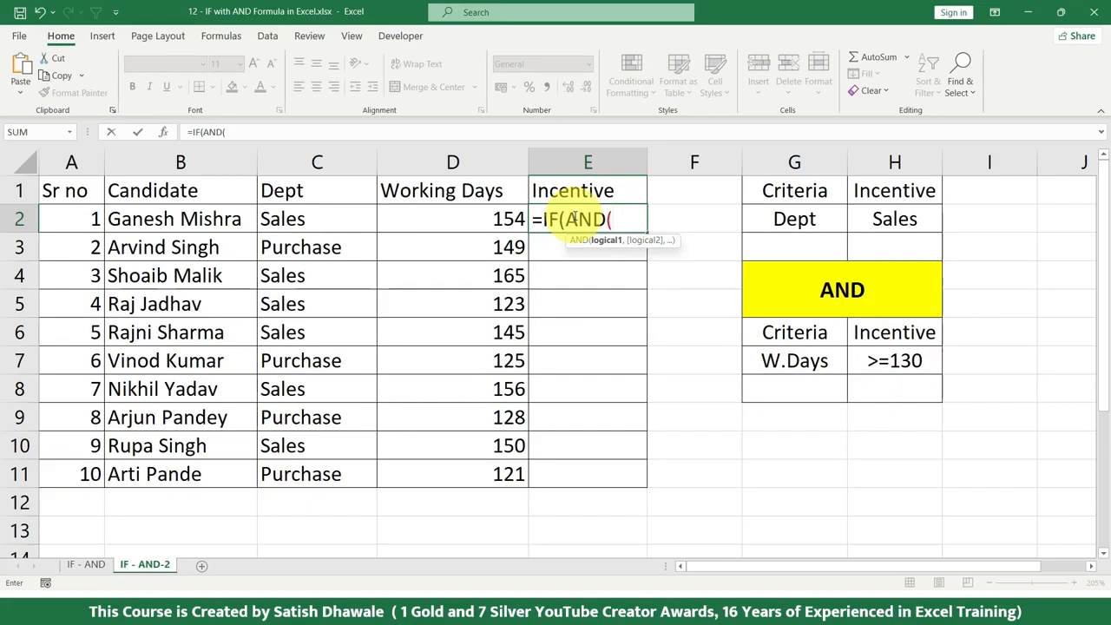
Add the conditions C2="Sales" and D2>=130 to the AND function in E2, and close its bracket.
{"action": "left_click", "coordinate": [68, 219]}
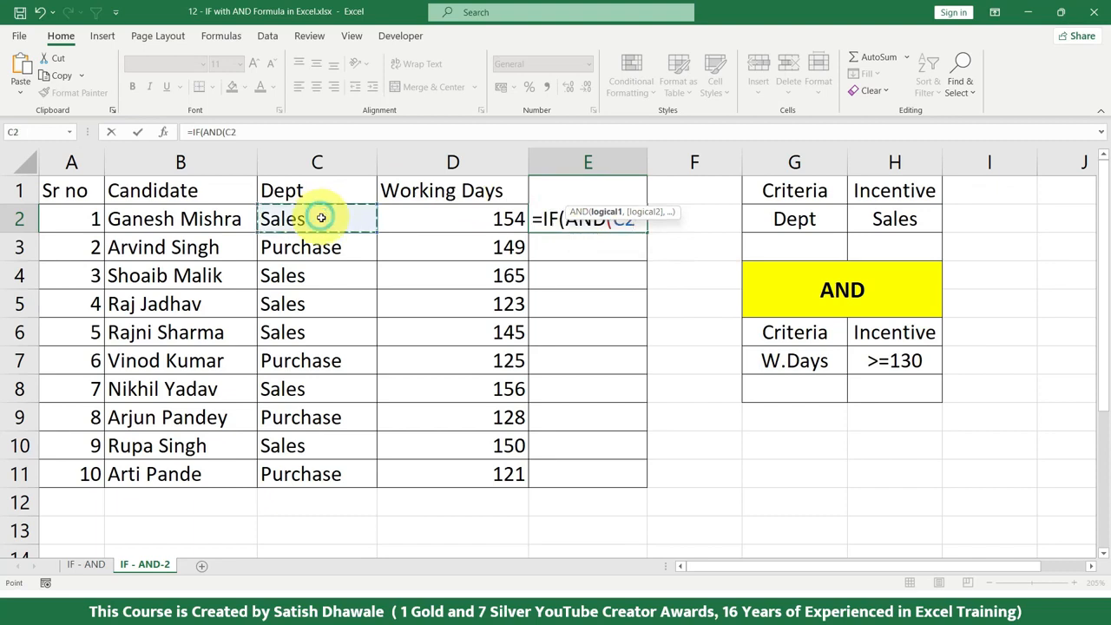
{"action": "type", "text": "=\"s"}
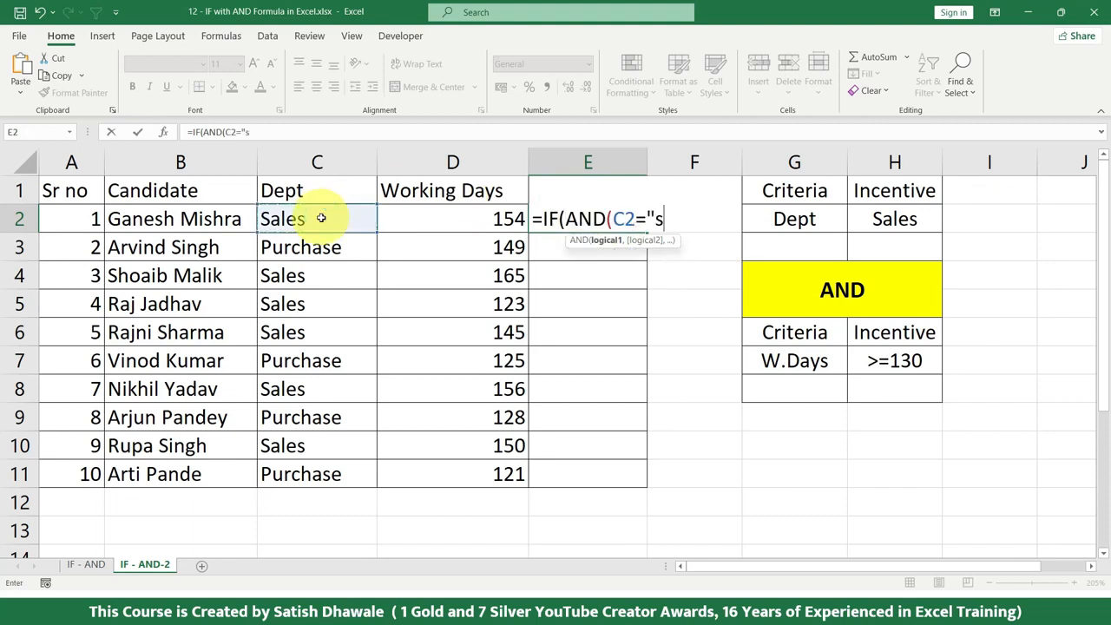
{"action": "key", "text": "BackSpace"}
{"action": "key", "text": "BackSpace"}
{"action": "type", "text": "Sales\","}
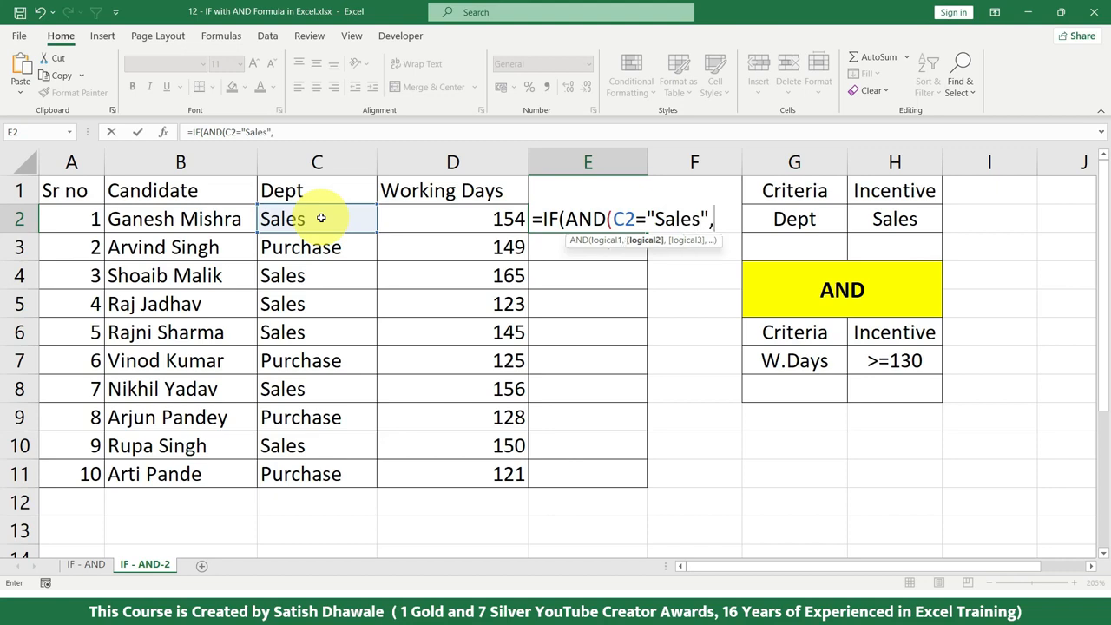
{"action": "left_click", "coordinate": [421, 217]}
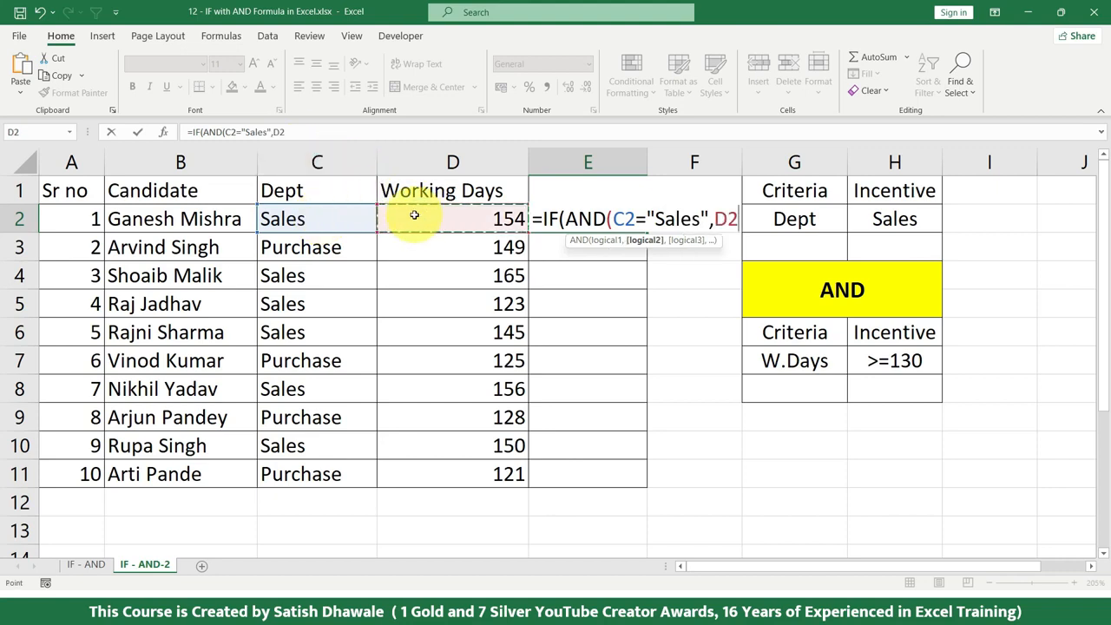
{"action": "type", "text": ">=130"}
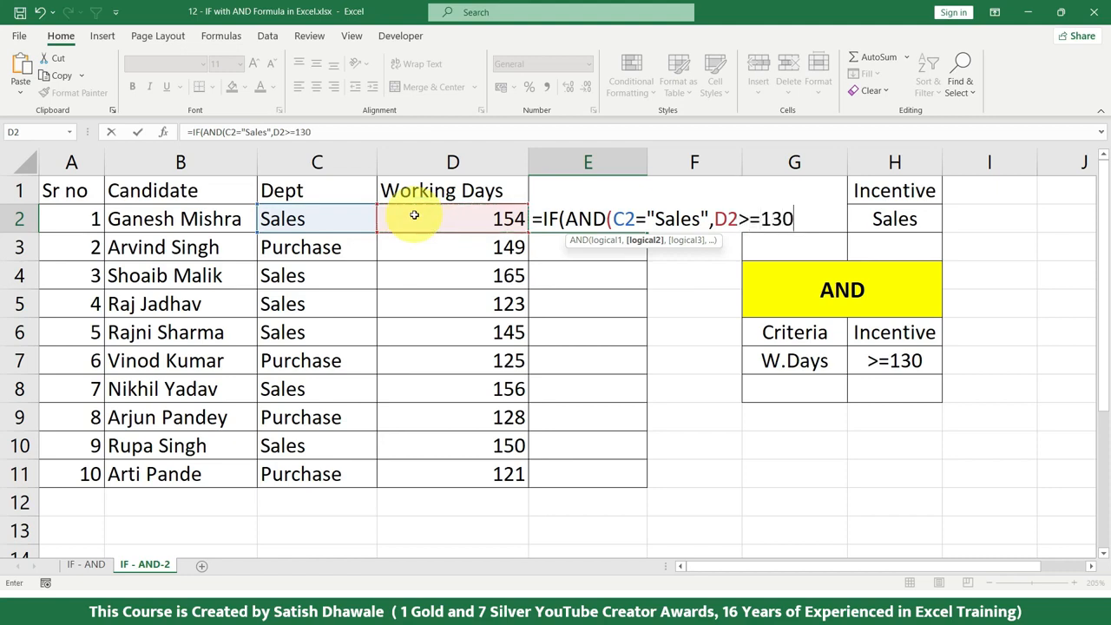
{"action": "type", "text": ")"}
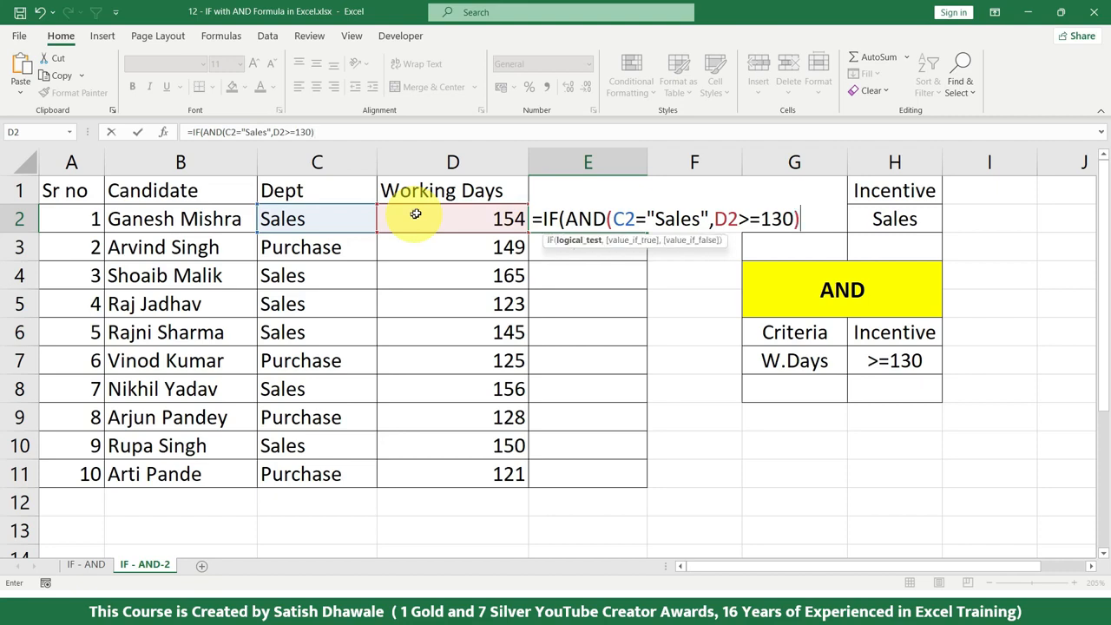
Compare the argument hints in E2 with and without the AND function's closing bracket, and restore the bracket.
{"action": "left_click", "coordinate": [612, 219]}
{"action": "left_click", "coordinate": [799, 219]}
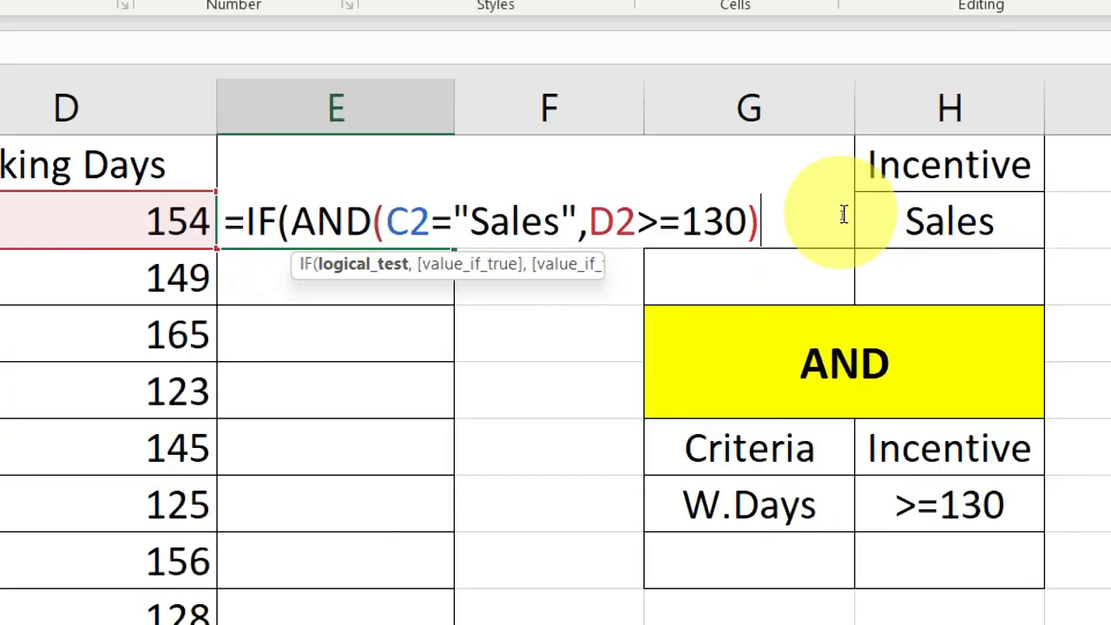
{"action": "key", "text": "BackSpace"}
{"action": "type", "text": ","}
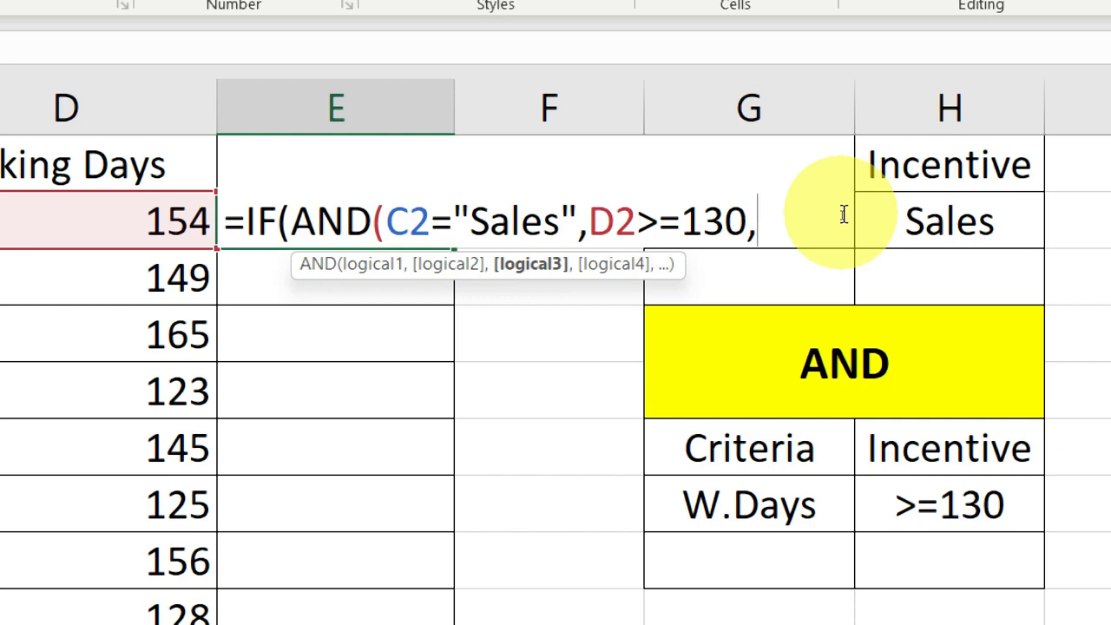
{"action": "key", "text": "BackSpace"}
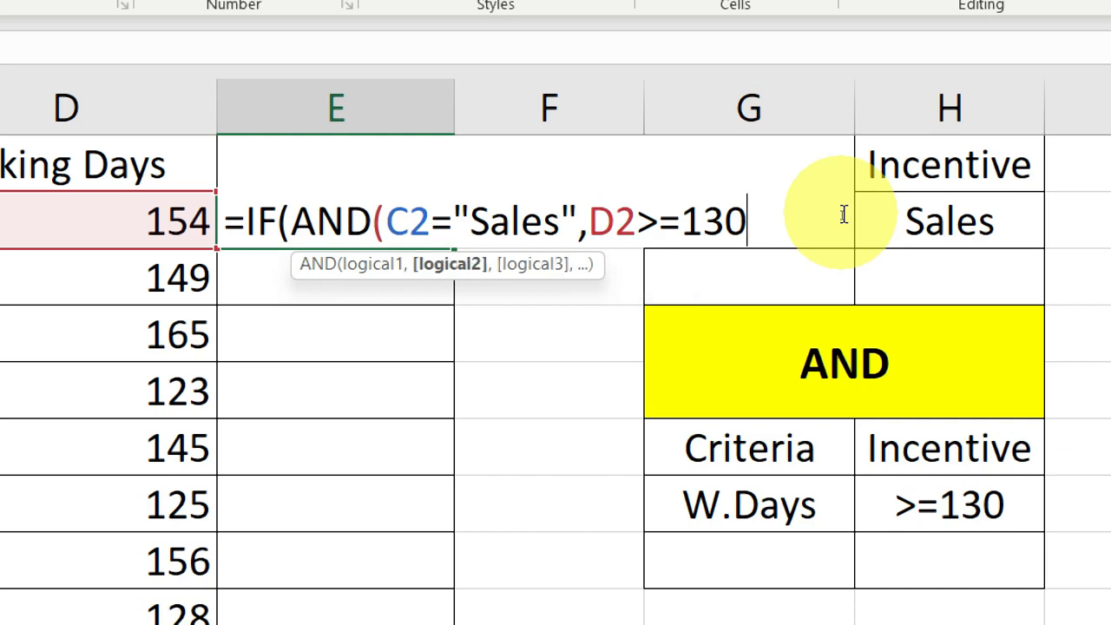
{"action": "type", "text": ")"}
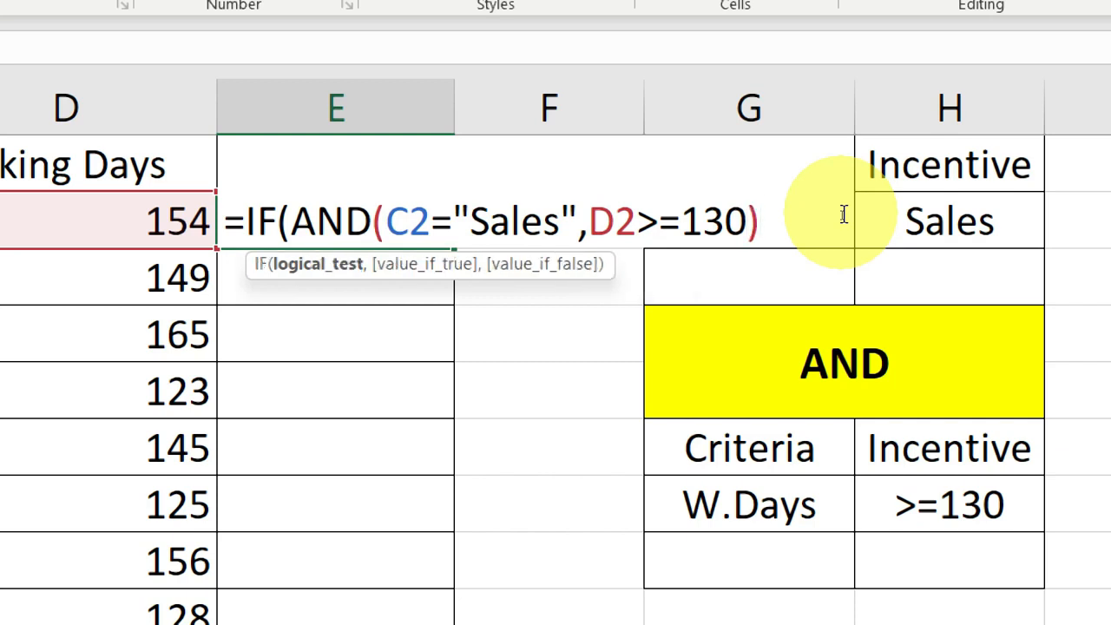
{"action": "type", "text": ","}
{"action": "key", "text": "BackSpace"}
{"action": "key", "text": "BackSpace"}
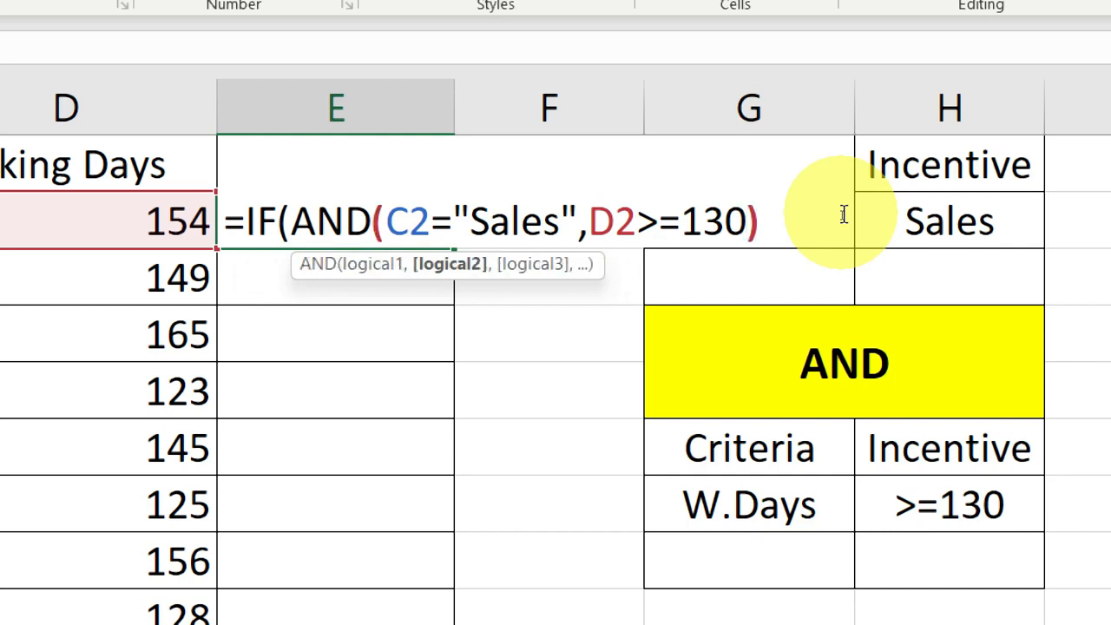
{"action": "type", "text": ")"}
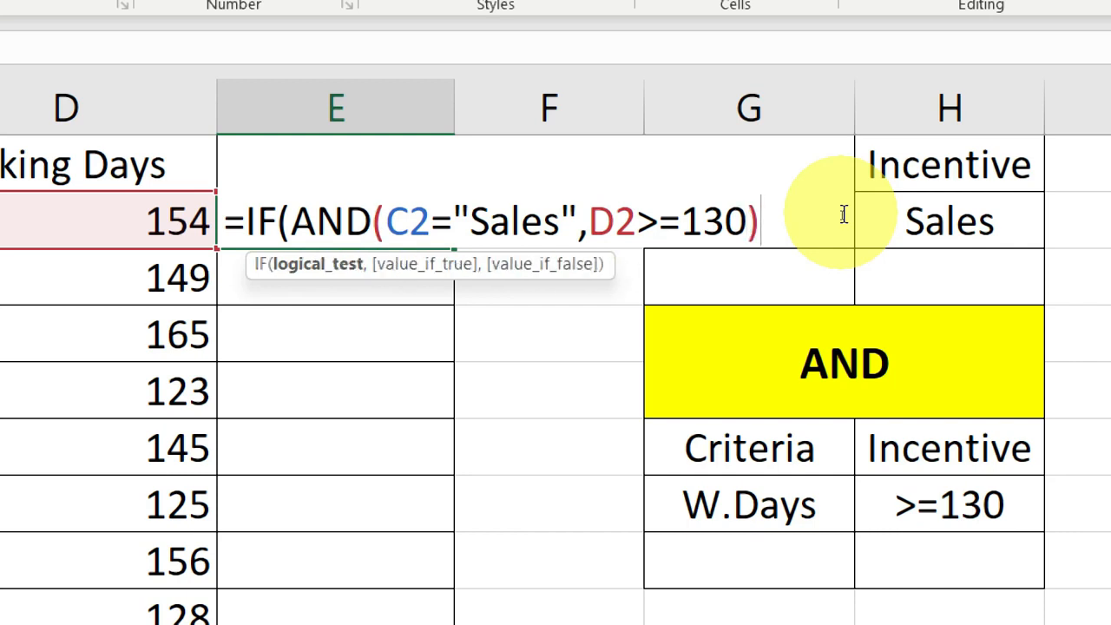
Complete the IF in E2 with "Yes" as the value if true and "No" as the value if false, and enter it.
{"action": "type", "text": ","}
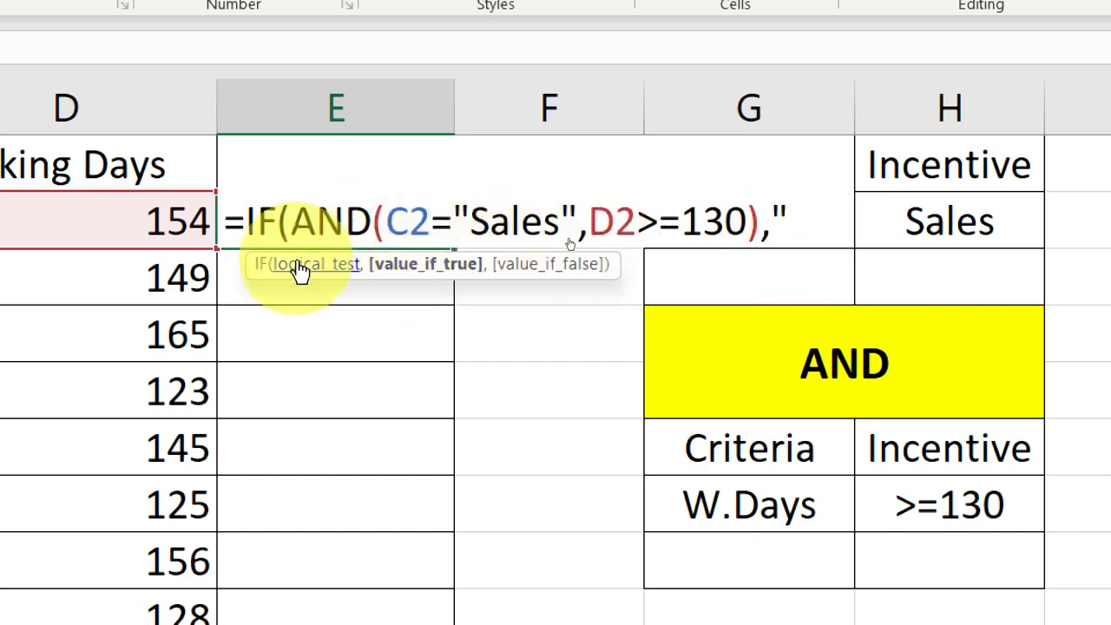
{"action": "left_click_drag", "start_coordinate": [290, 222], "coordinate": [760, 223]}
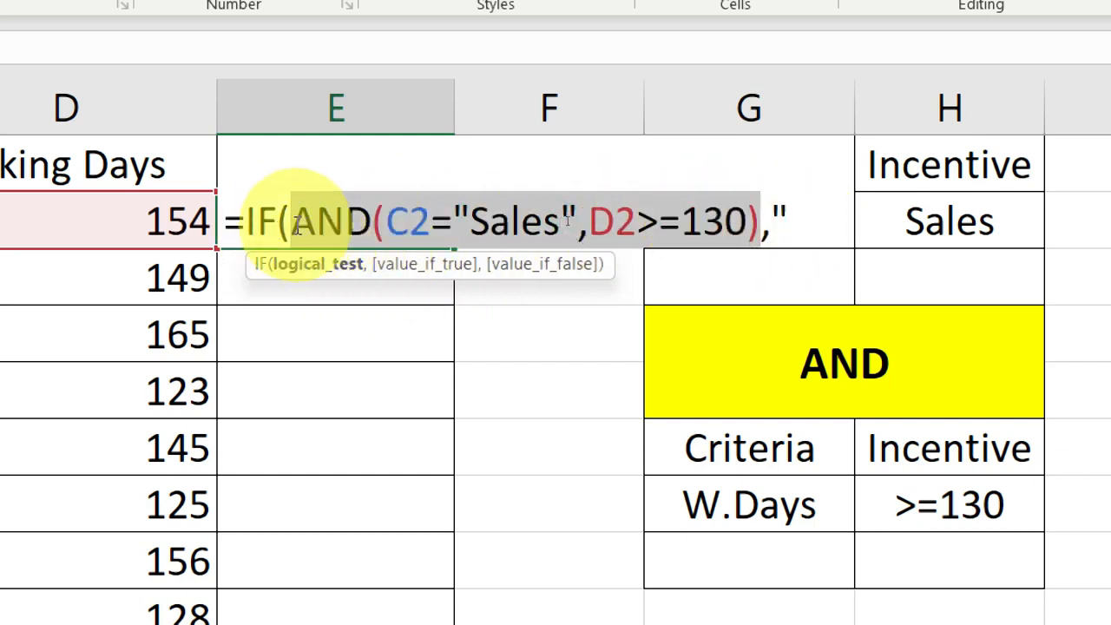
{"action": "left_click_drag", "start_coordinate": [292, 222], "coordinate": [751, 222]}
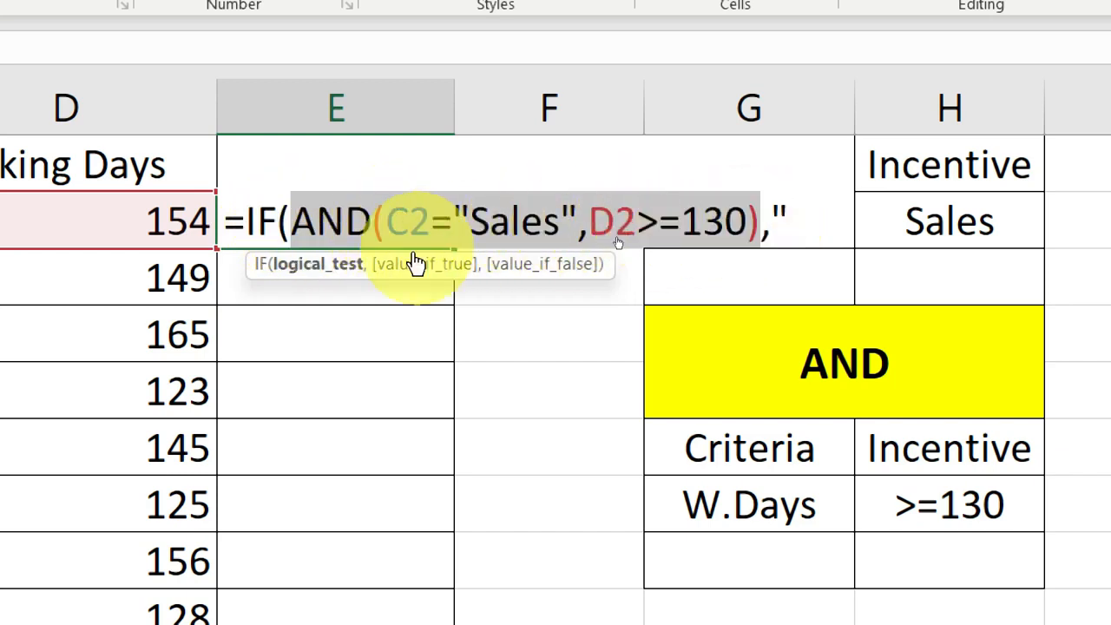
{"action": "left_click", "coordinate": [792, 228]}
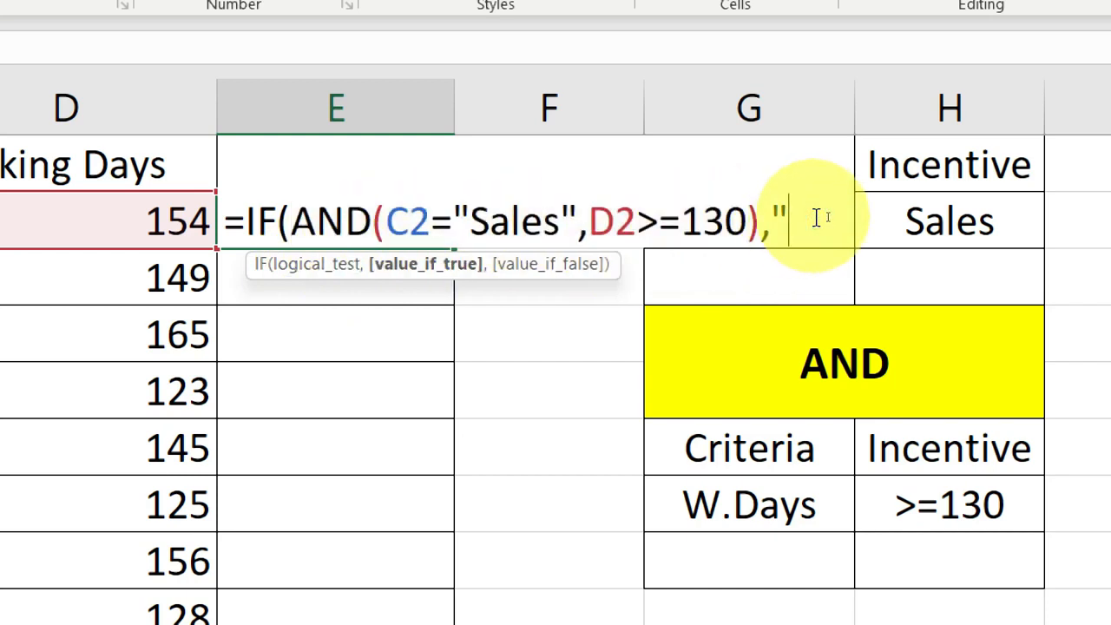
{"action": "type", "text": "\"Yes"}
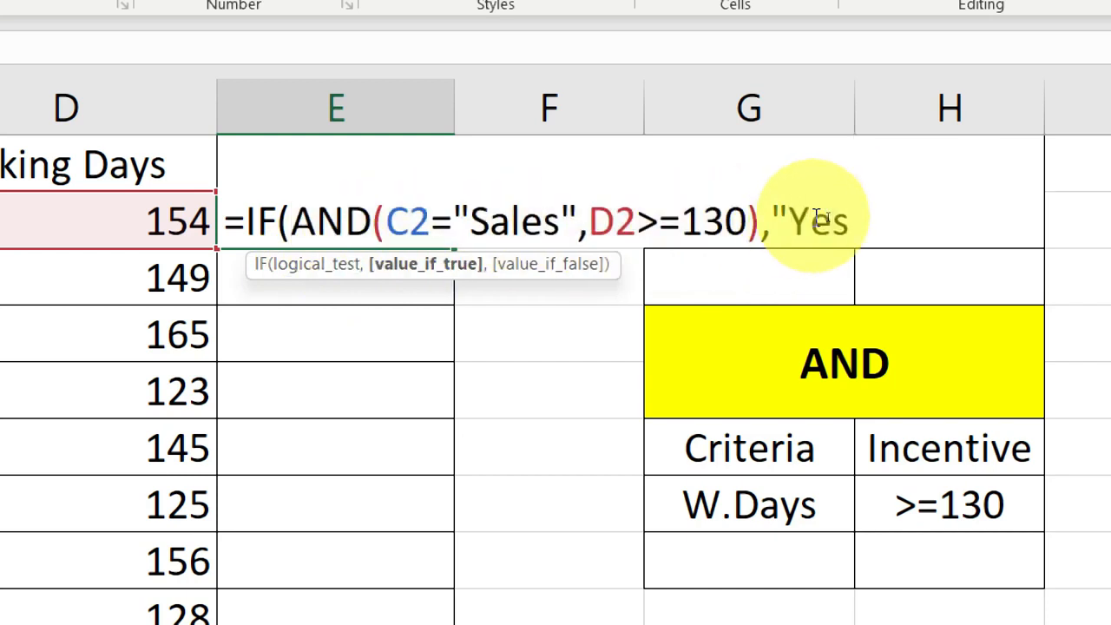
{"action": "type", "text": "\","}
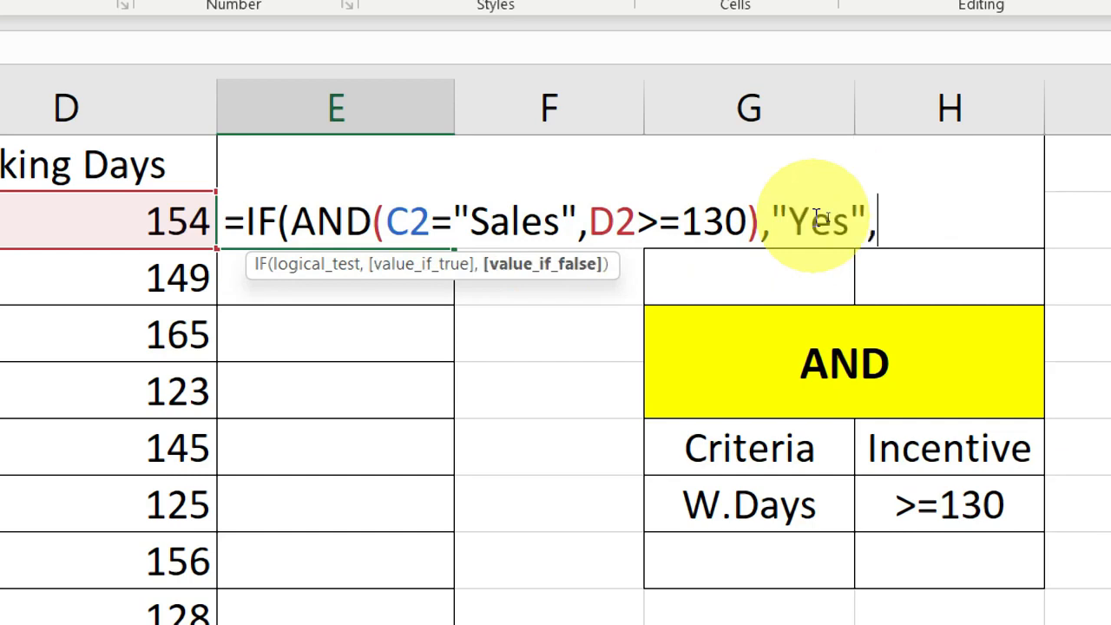
{"action": "type", "text": "\"No"}
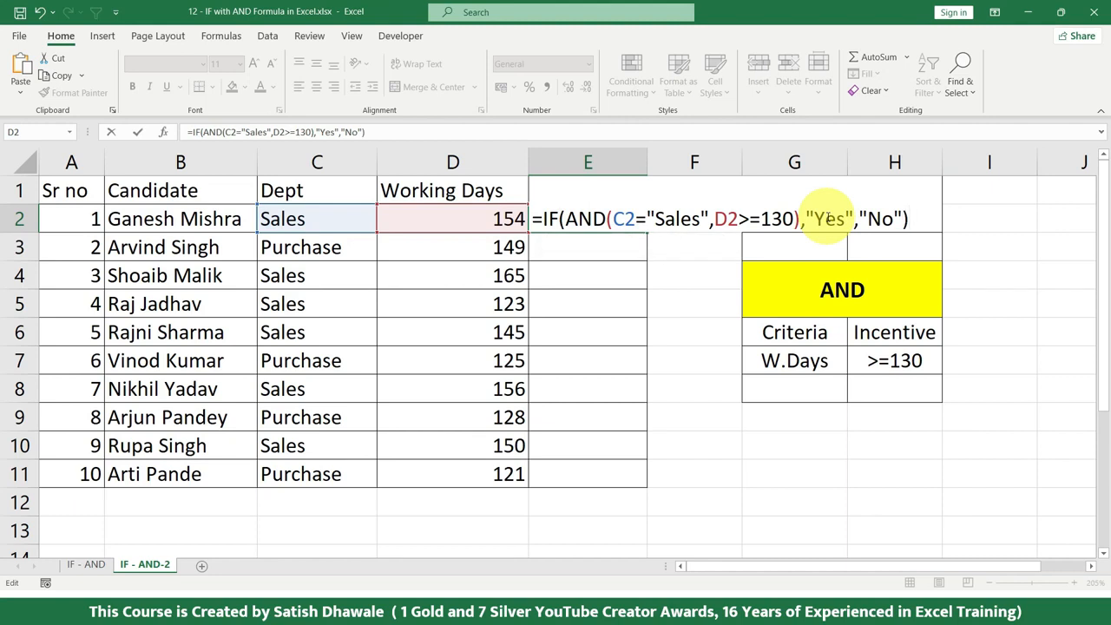
{"action": "key", "text": "Return"}
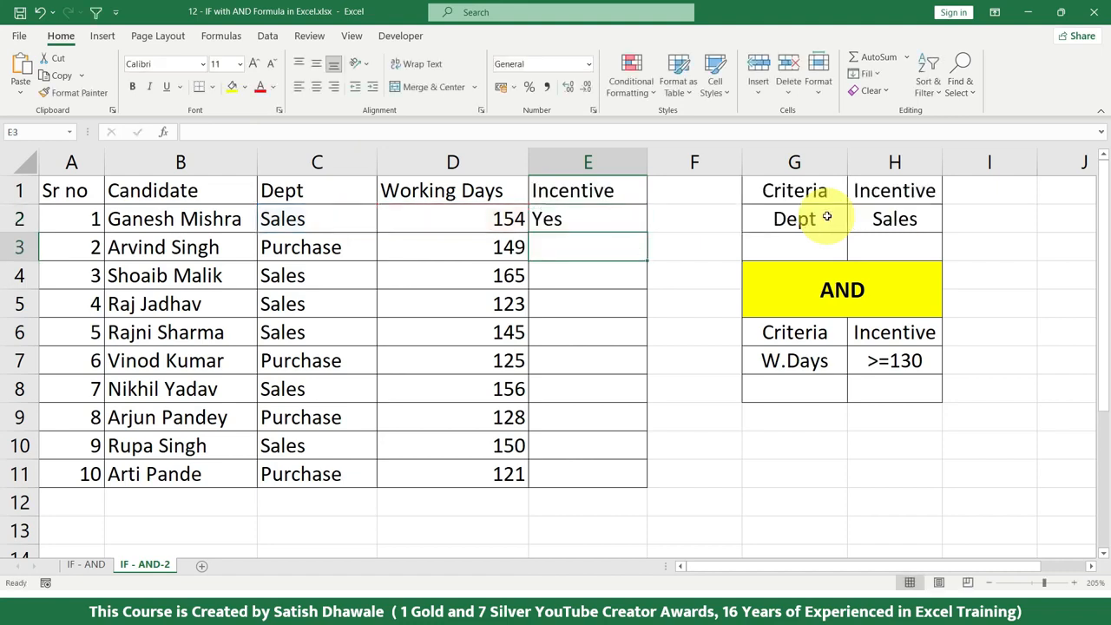
Fill the incentive formula from E2 down through E11, and check rows 2, 3 and 4 against the Dept and Working Days criteria.
{"action": "left_click", "coordinate": [612, 217]}
{"action": "double_click", "coordinate": [644, 233]}
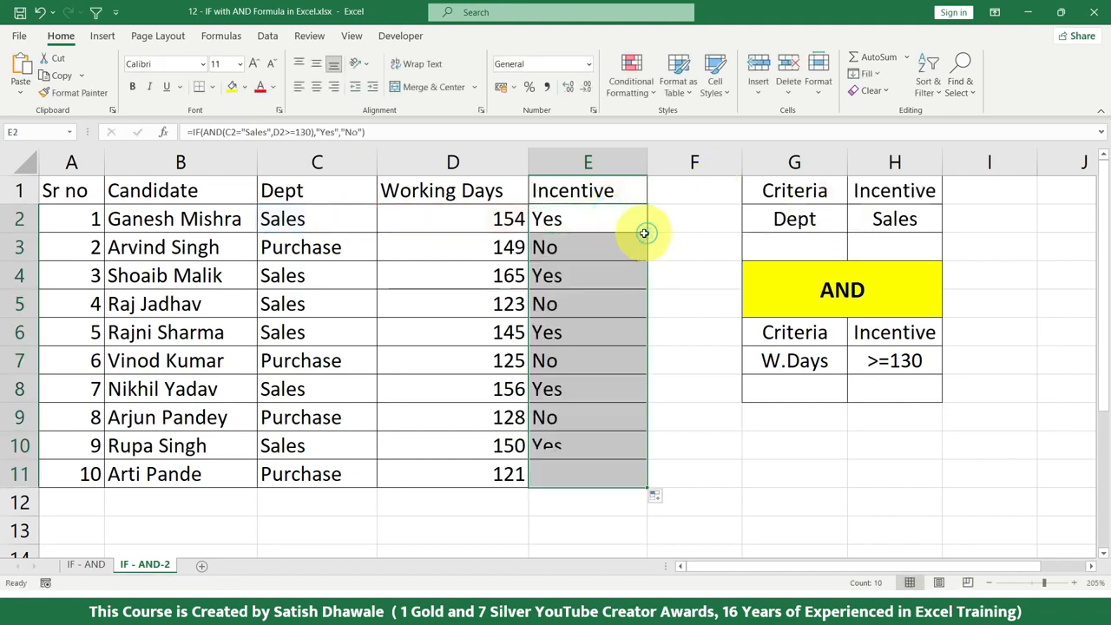
{"action": "left_click_drag", "start_coordinate": [330, 223], "coordinate": [465, 224]}
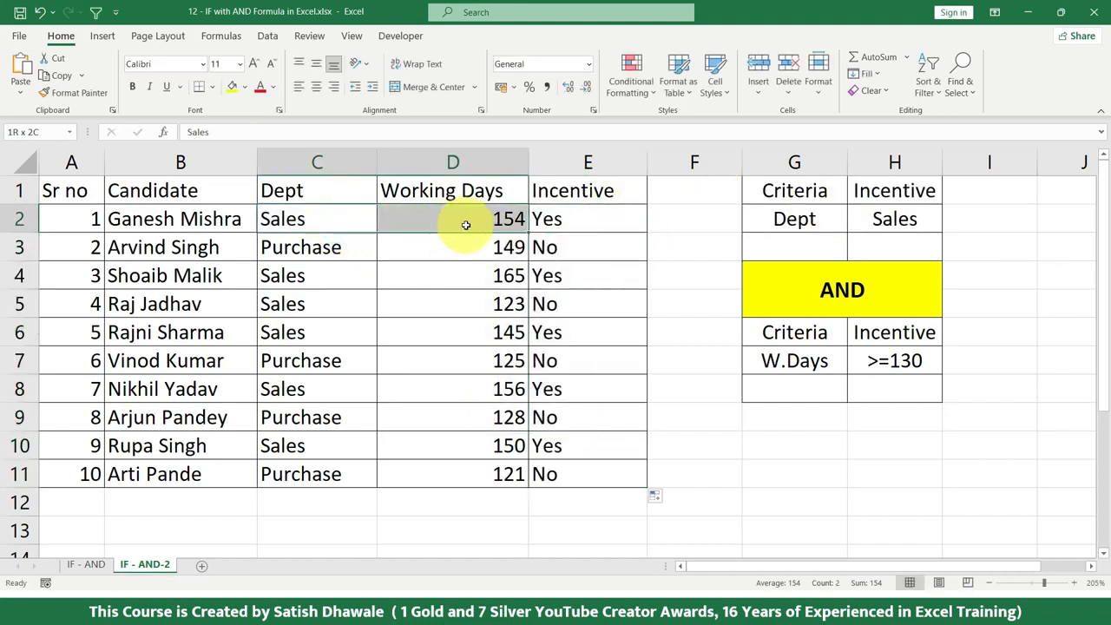
{"action": "left_click", "coordinate": [452, 221]}
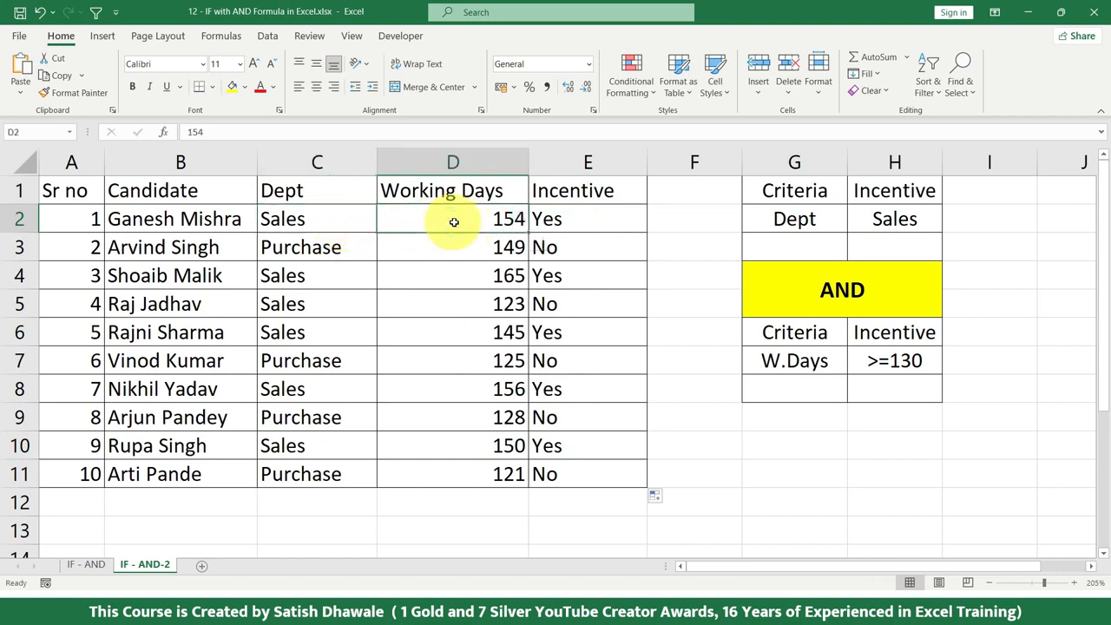
{"action": "left_click_drag", "start_coordinate": [347, 276], "coordinate": [473, 274]}
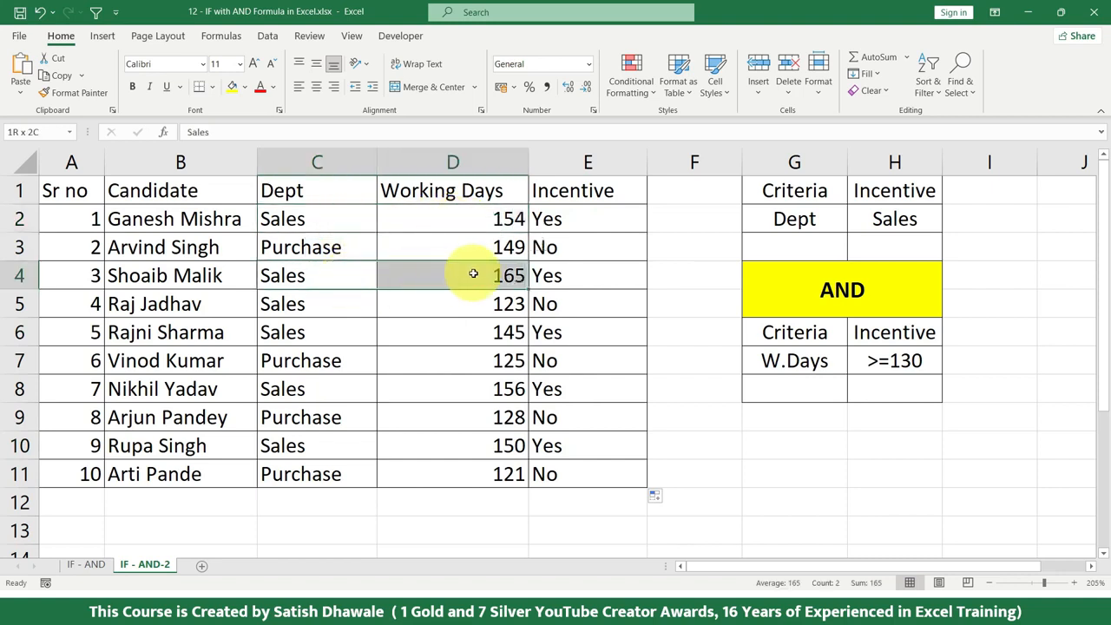
{"action": "left_click", "coordinate": [361, 246]}
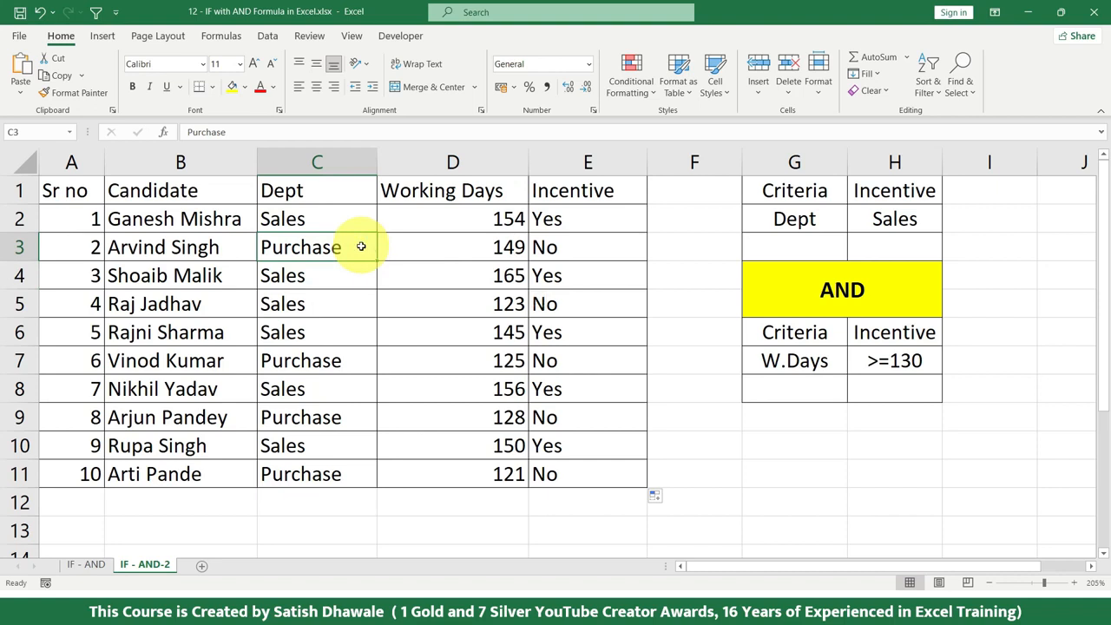
Compare the Dept, Working Days and Incentive entries in row 3 with the Dept criterion in G2:H2.
{"action": "left_click_drag", "start_coordinate": [794, 218], "coordinate": [888, 219]}
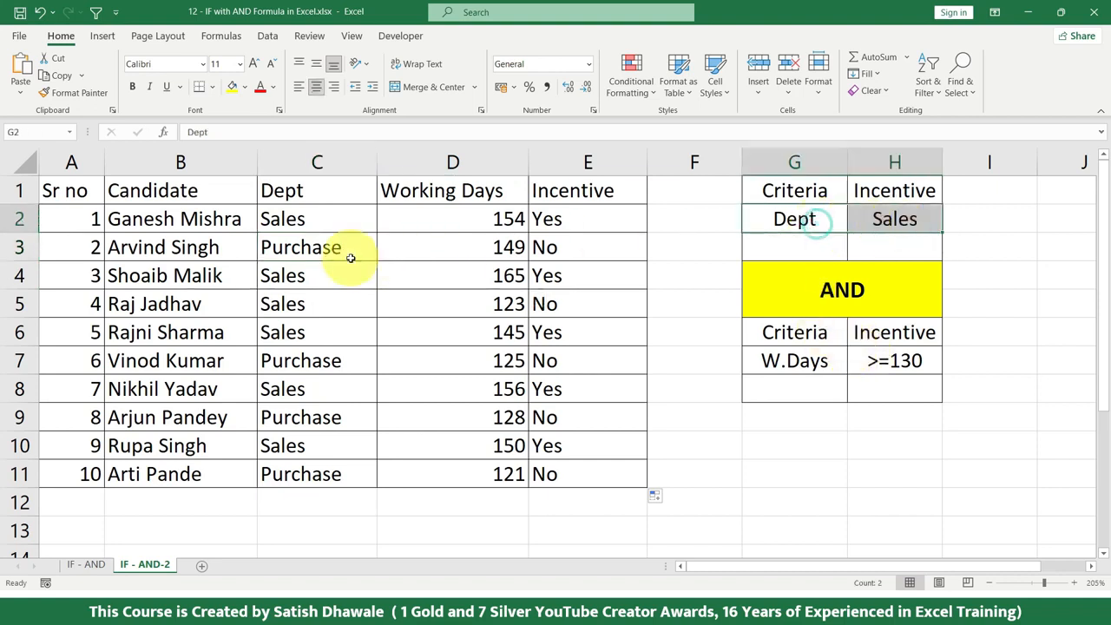
{"action": "left_click_drag", "start_coordinate": [350, 258], "coordinate": [477, 252]}
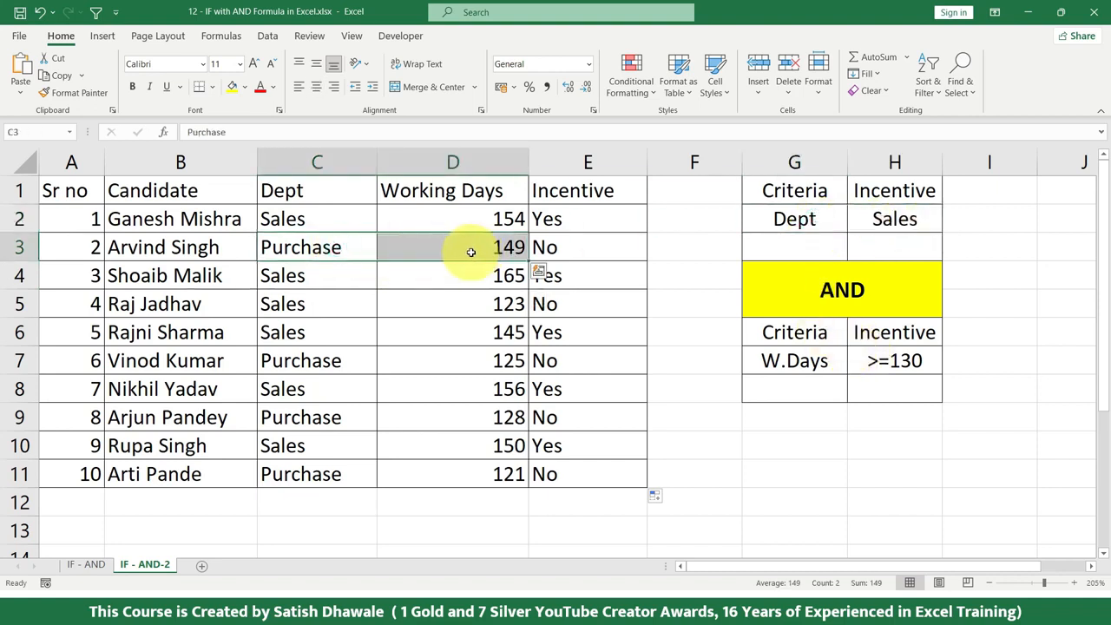
{"action": "left_click", "coordinate": [469, 249]}
{"action": "left_click", "coordinate": [559, 248]}
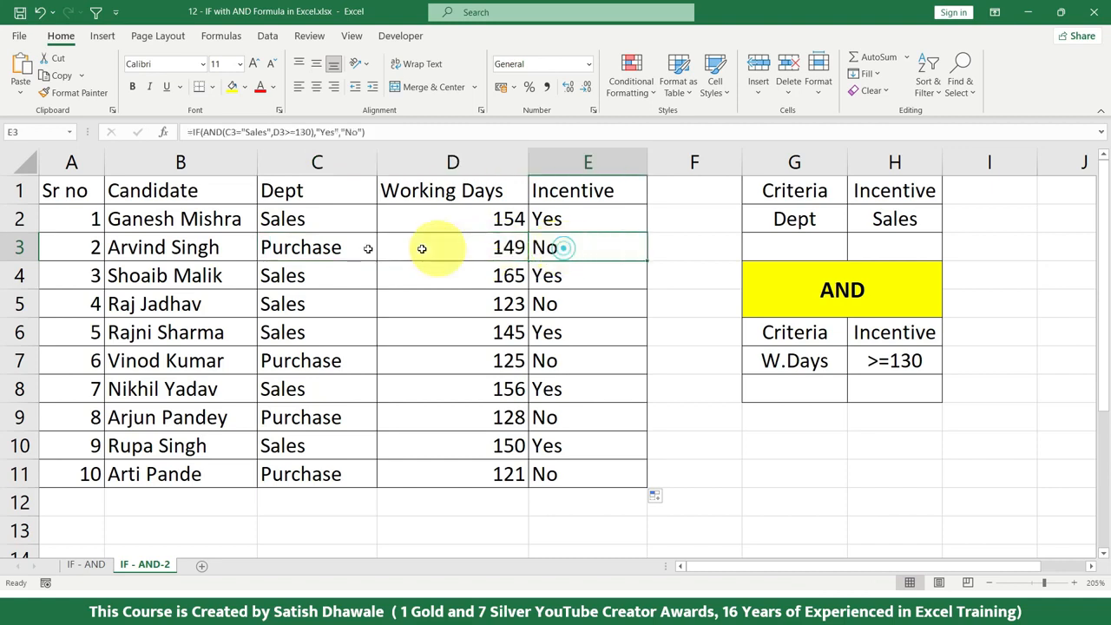
{"action": "left_click", "coordinate": [322, 248]}
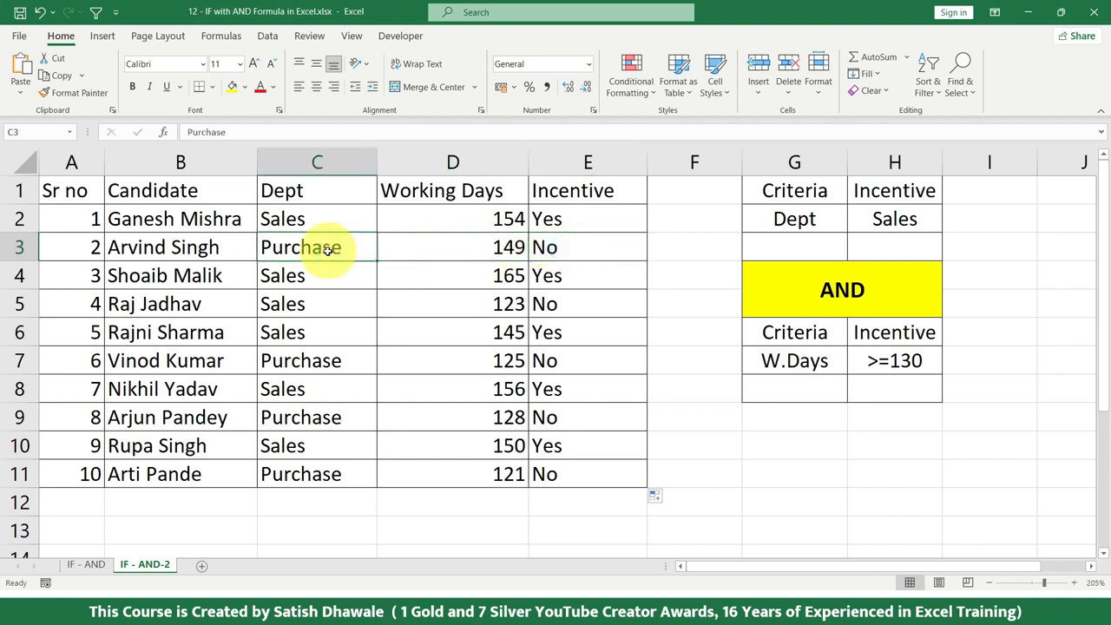
Check the Dept and Working Days entries in rows 5 to 11 against the Sales and >=130 incentive criteria.
{"action": "left_click_drag", "start_coordinate": [320, 332], "coordinate": [484, 333]}
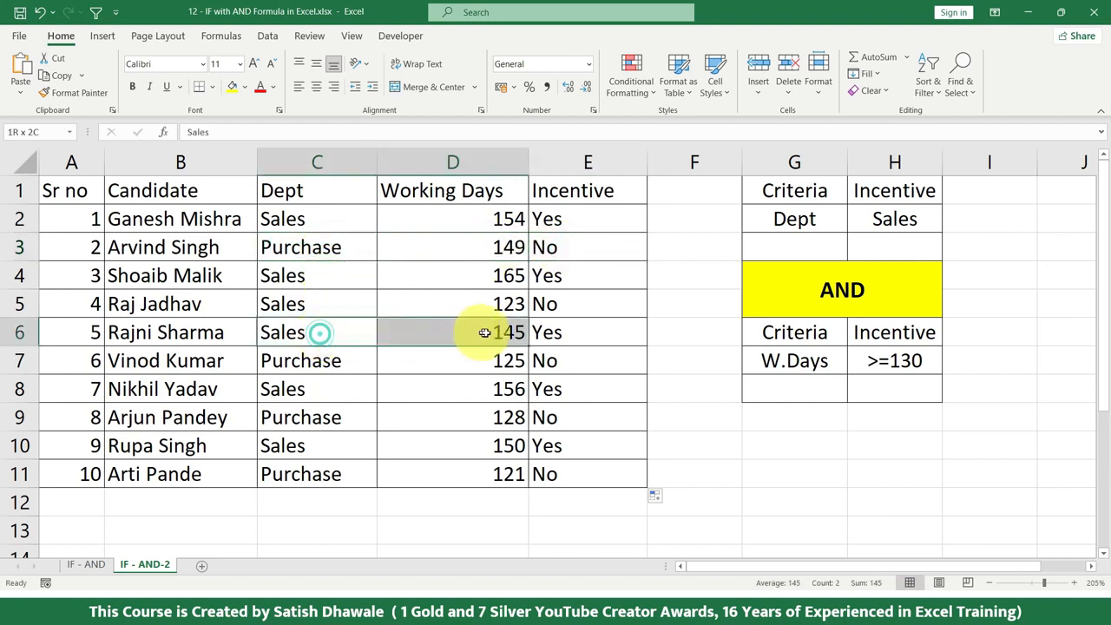
{"action": "left_click", "coordinate": [304, 304]}
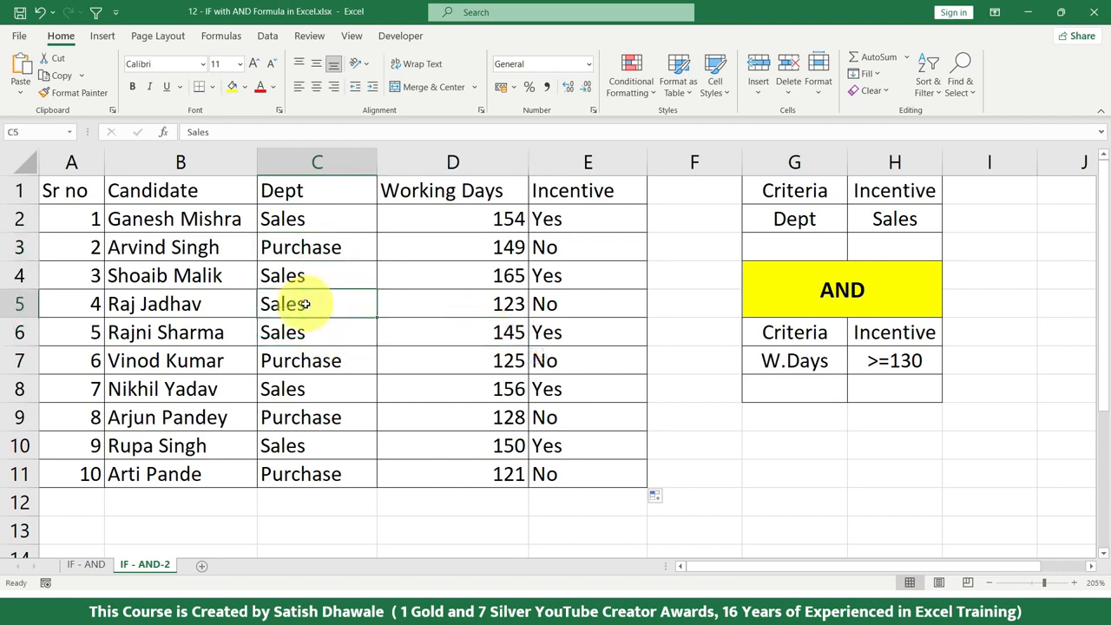
{"action": "left_click", "coordinate": [502, 303]}
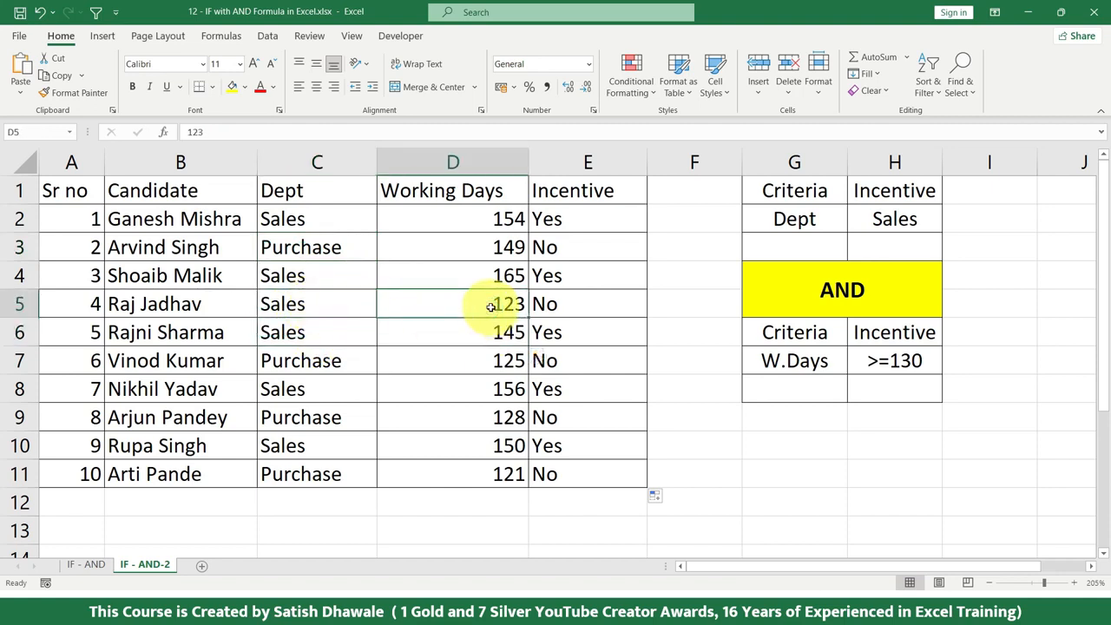
{"action": "left_click_drag", "start_coordinate": [354, 359], "coordinate": [509, 362]}
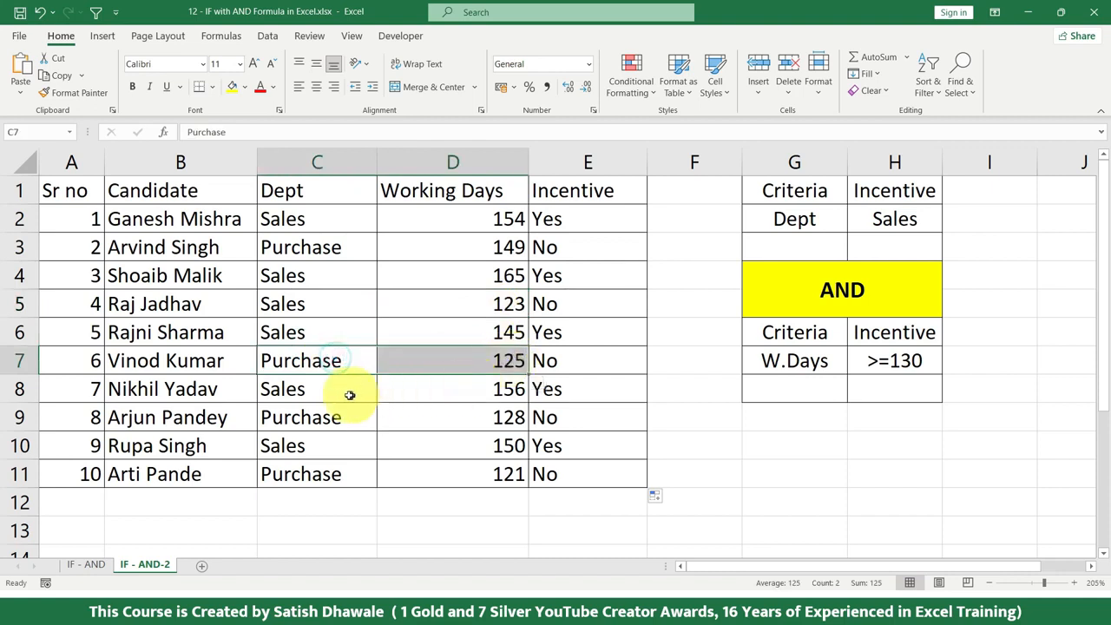
{"action": "left_click_drag", "start_coordinate": [337, 393], "coordinate": [499, 393]}
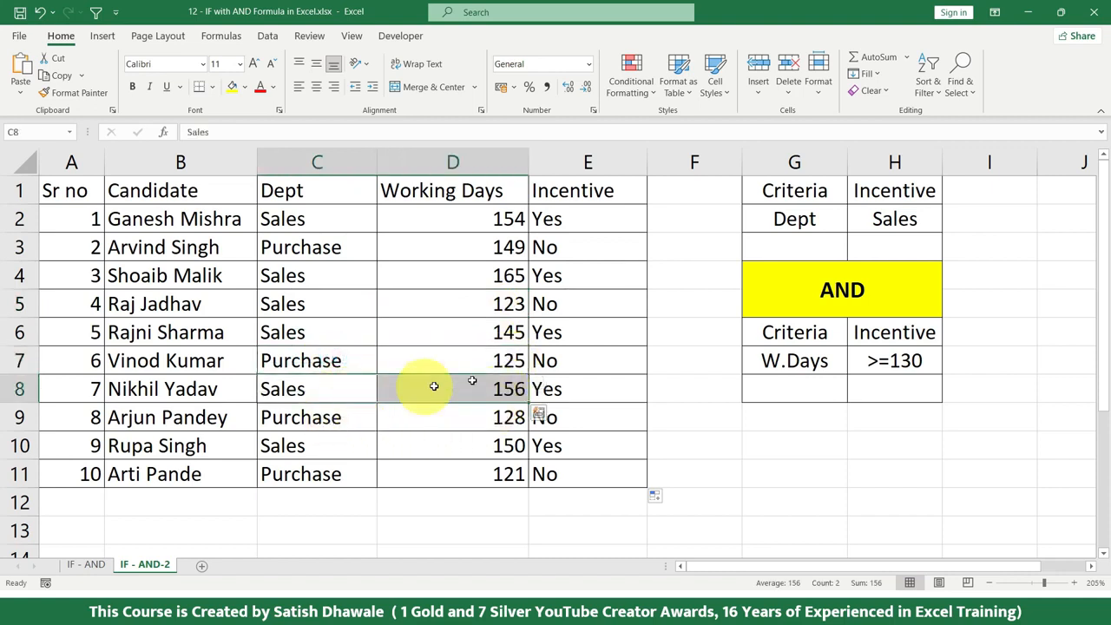
{"action": "left_click_drag", "start_coordinate": [317, 414], "coordinate": [465, 417]}
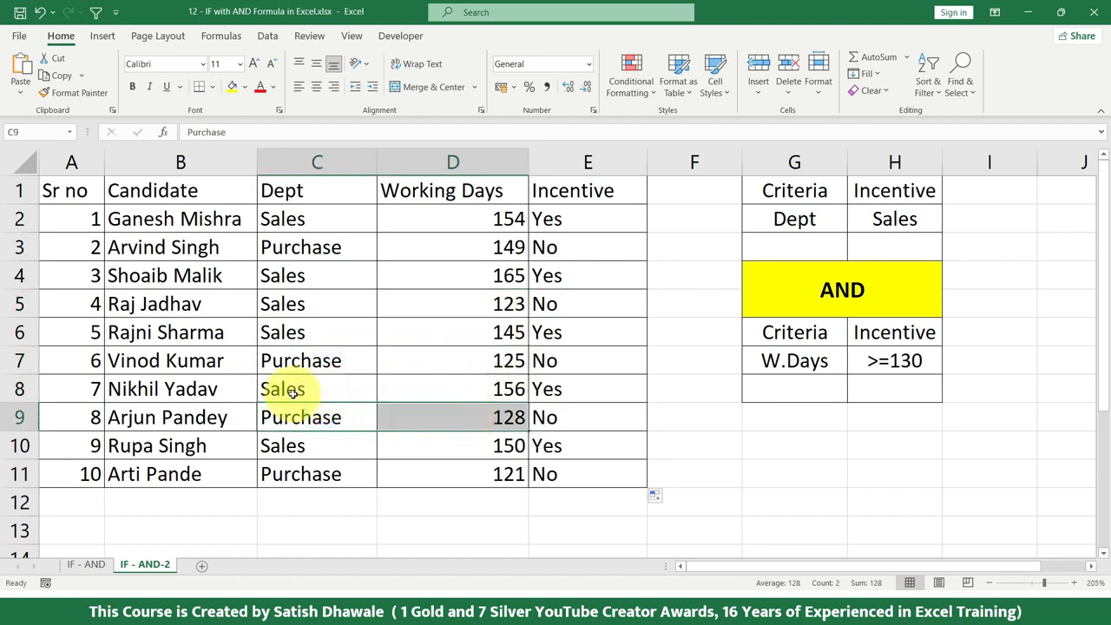
{"action": "left_click_drag", "start_coordinate": [294, 389], "coordinate": [458, 398]}
{"action": "left_click_drag", "start_coordinate": [285, 414], "coordinate": [459, 416]}
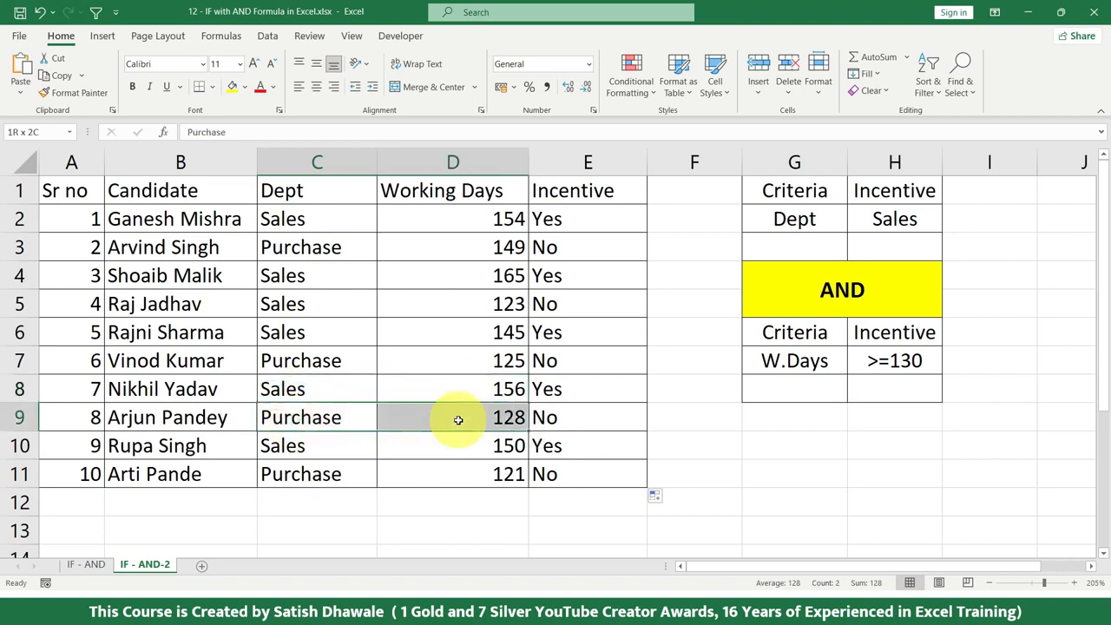
{"action": "left_click", "coordinate": [341, 421]}
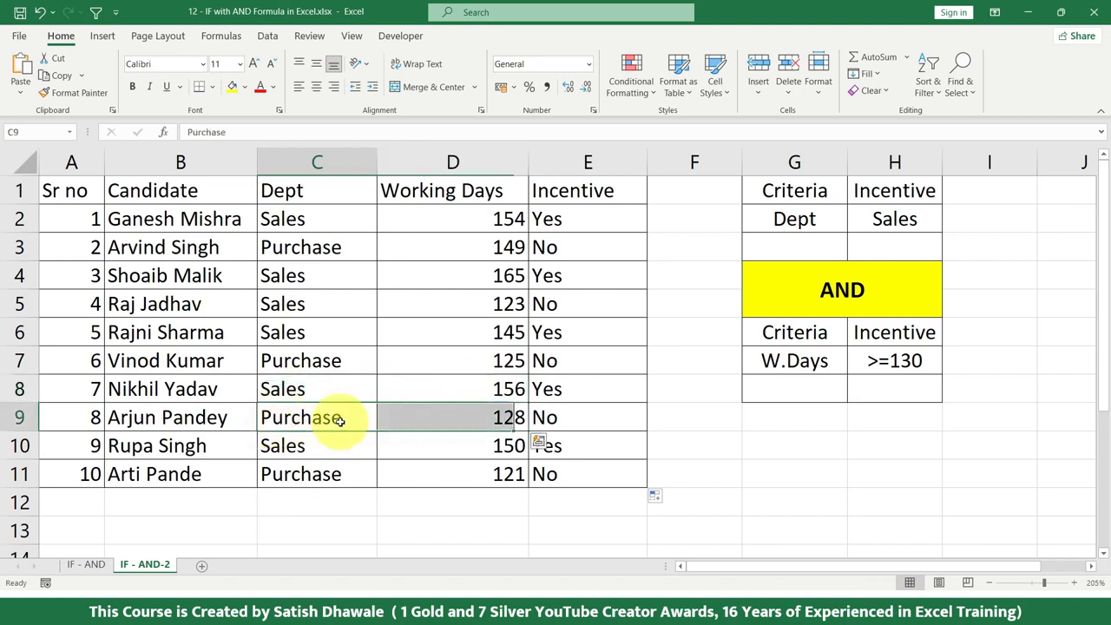
{"action": "left_click", "coordinate": [433, 422]}
{"action": "left_click", "coordinate": [327, 445]}
{"action": "left_click_drag", "start_coordinate": [330, 446], "coordinate": [463, 446]}
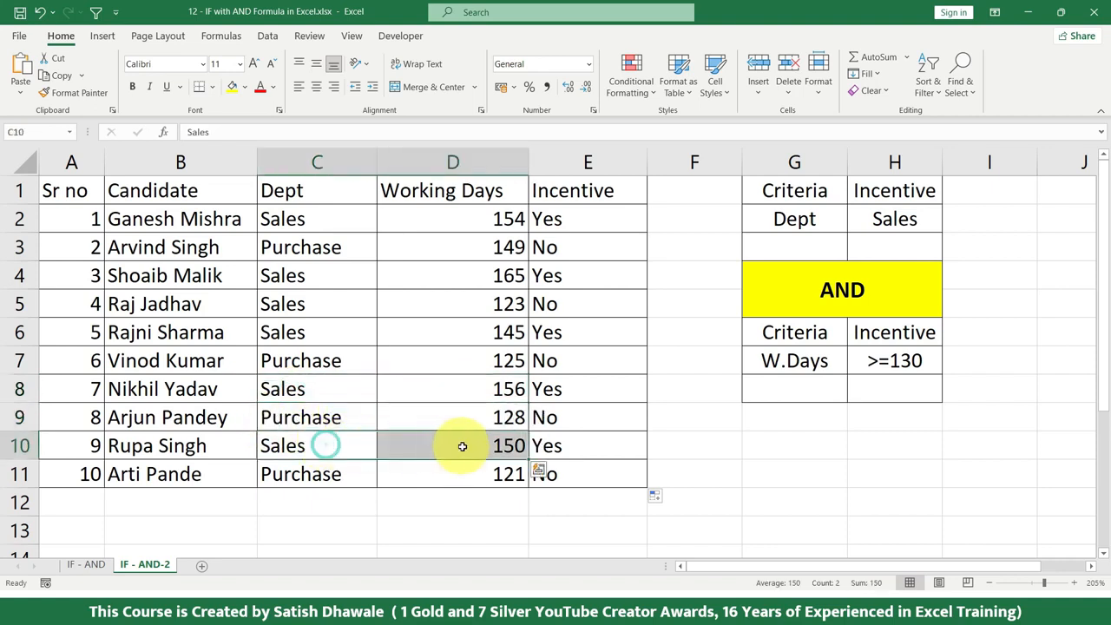
{"action": "left_click_drag", "start_coordinate": [325, 473], "coordinate": [491, 480]}
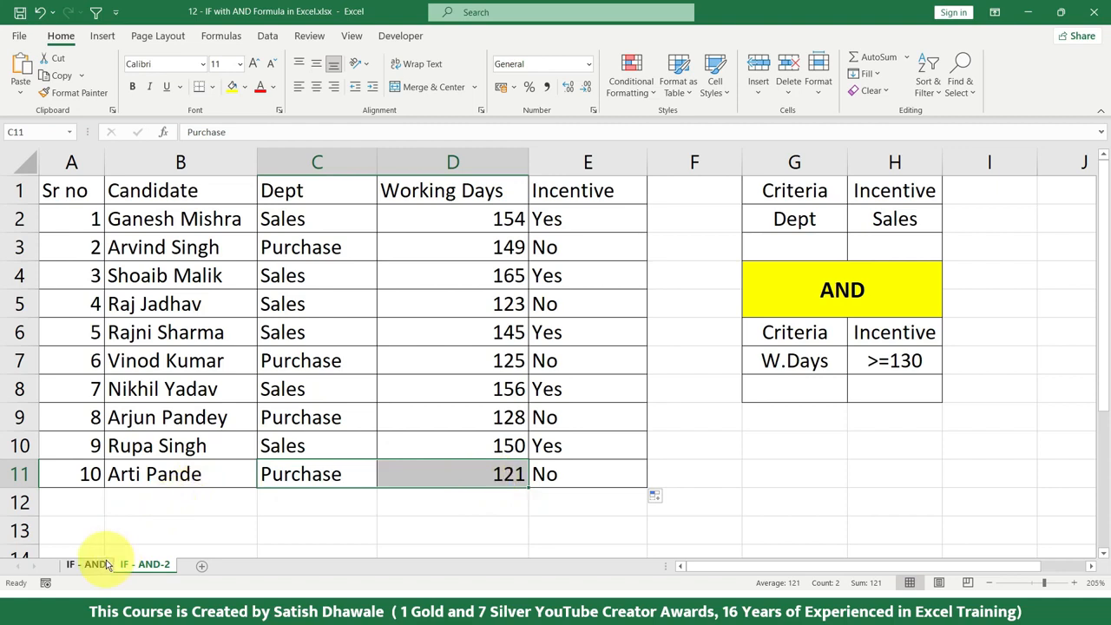
Review the complete IF with AND formula inside cell E2 and close the cell without editing it.
{"action": "left_click", "coordinate": [240, 386]}
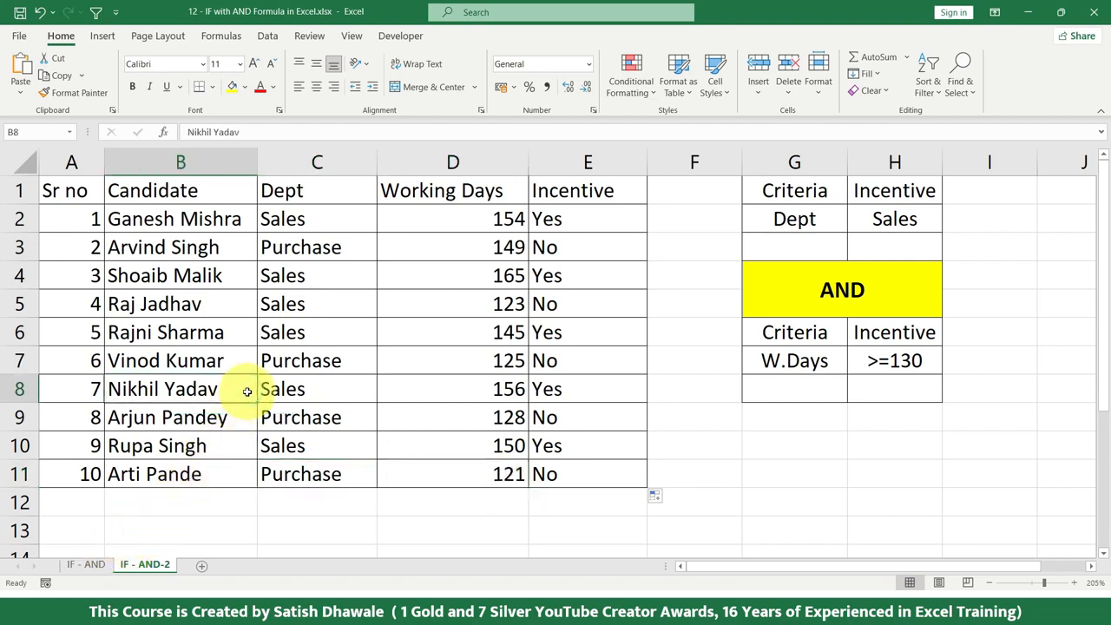
{"action": "double_click", "coordinate": [610, 215]}
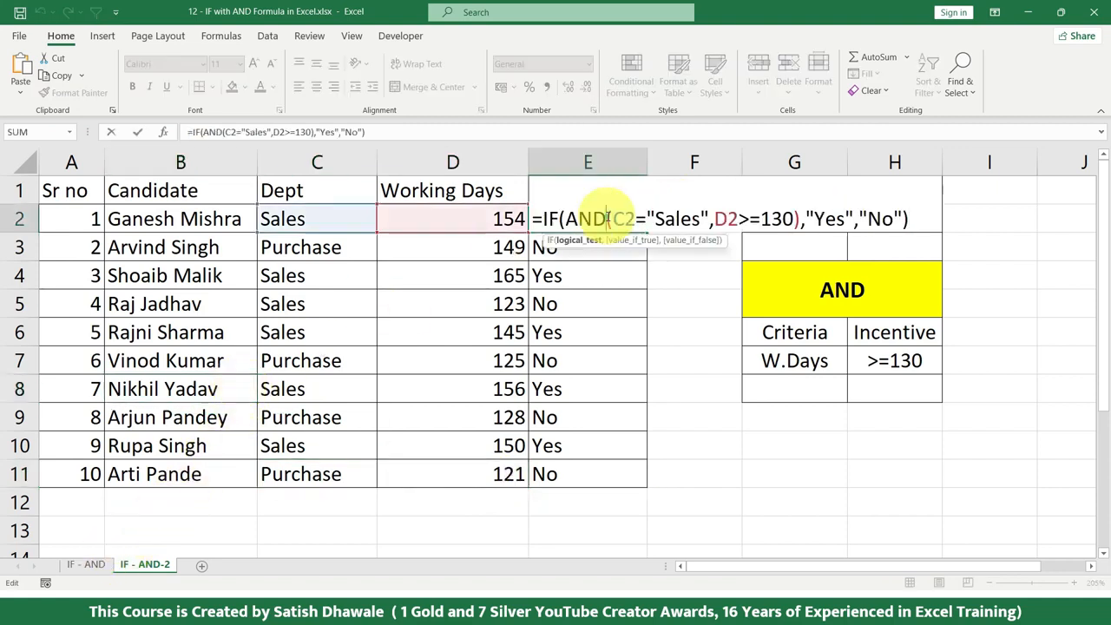
{"action": "key", "text": "Return"}
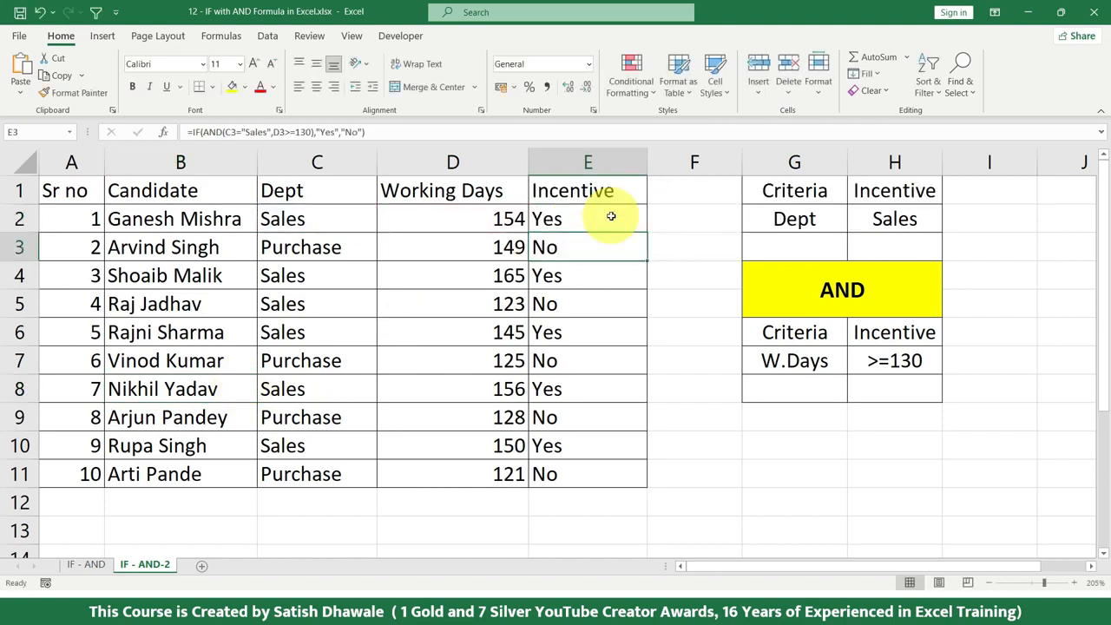